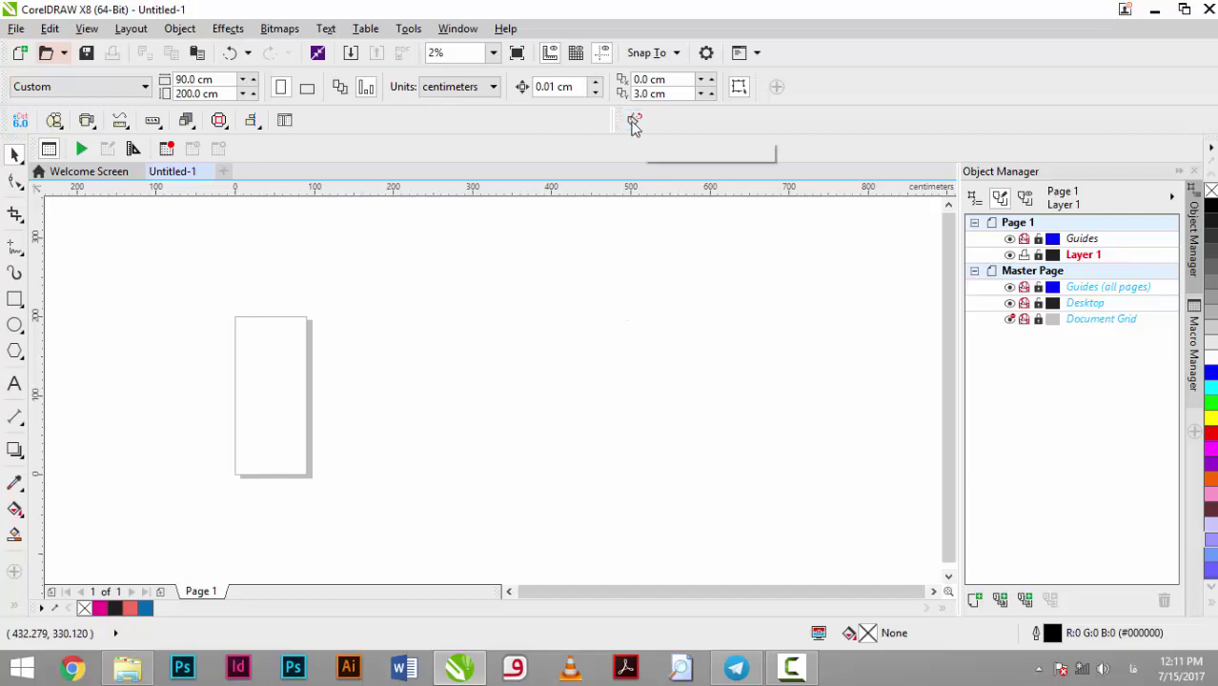
- Open the darnegar cabinet-door macro window and move it down and left over the page
click(634, 123)
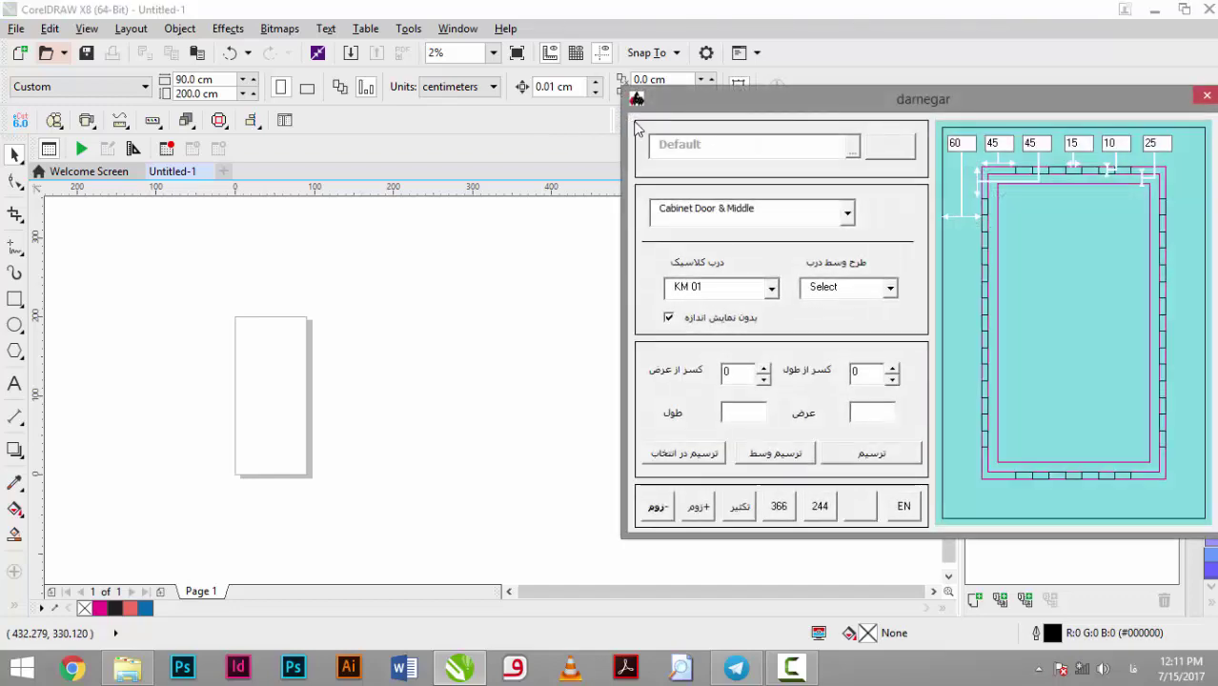
drag(690, 112, 496, 153)
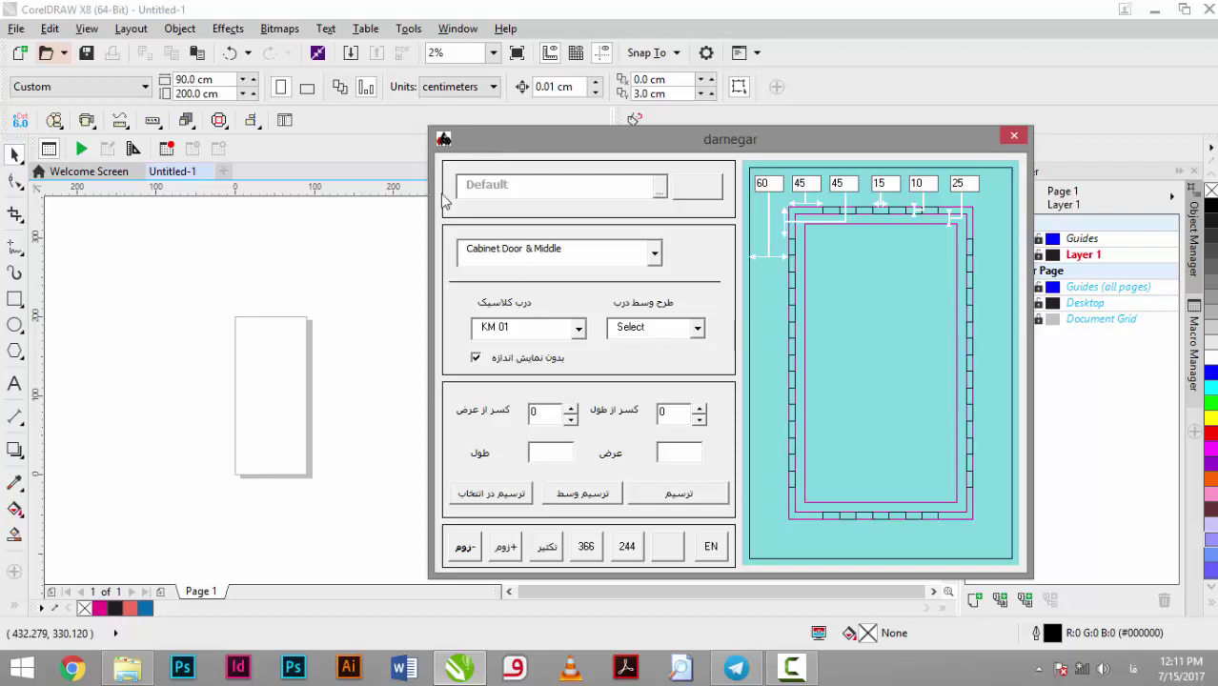
- Preview the Cabinet Door Frame and objective door design types
click(654, 252)
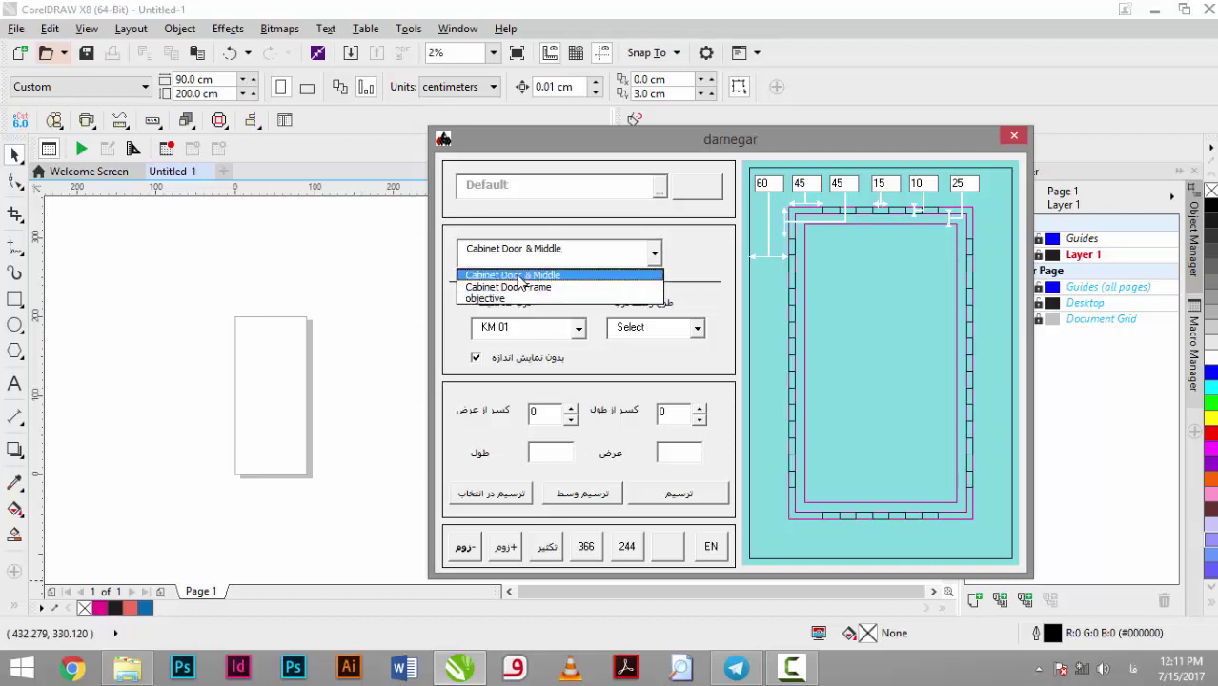
click(517, 287)
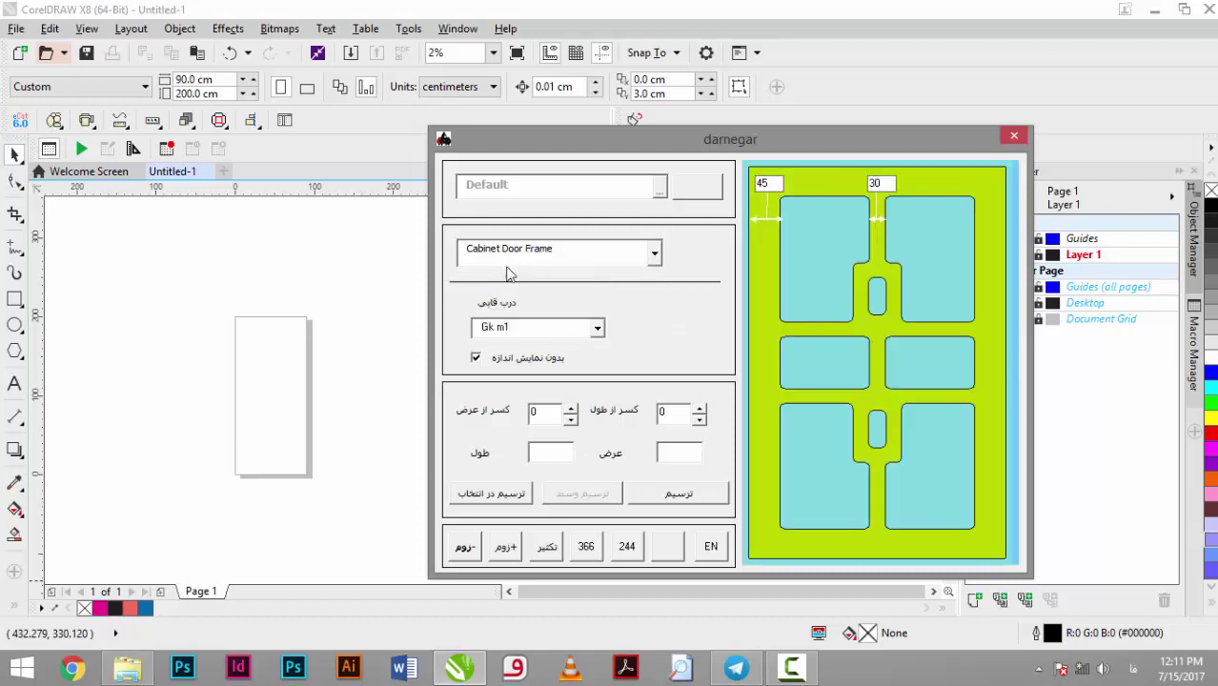
click(655, 254)
key(Down)
key(Return)
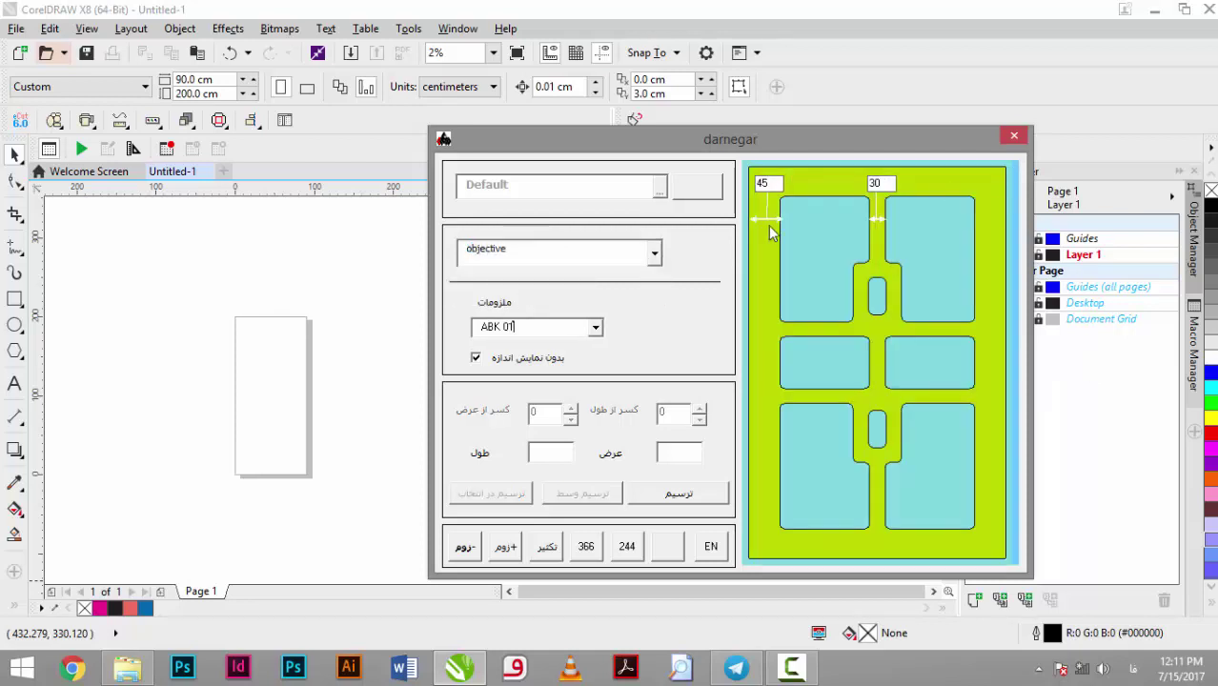
- Return to Cabinet Door & Middle and run it with length 500 and width 1000
click(657, 253)
click(572, 268)
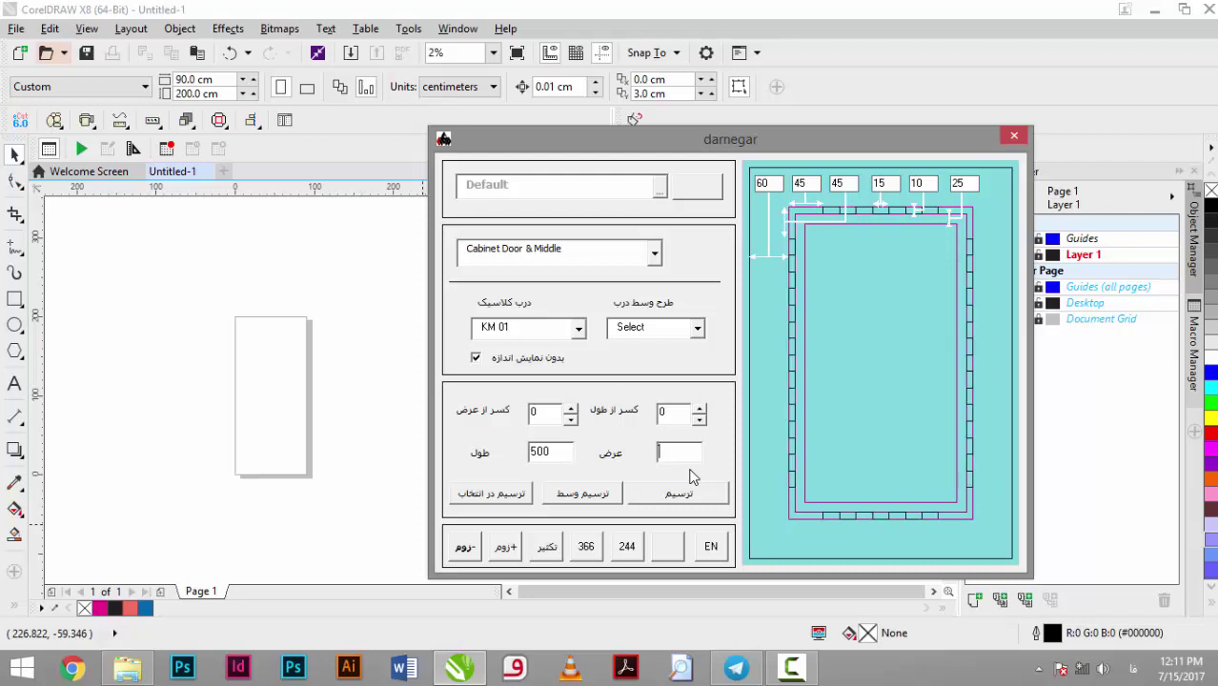
click(679, 451)
text(1000)
click(681, 497)
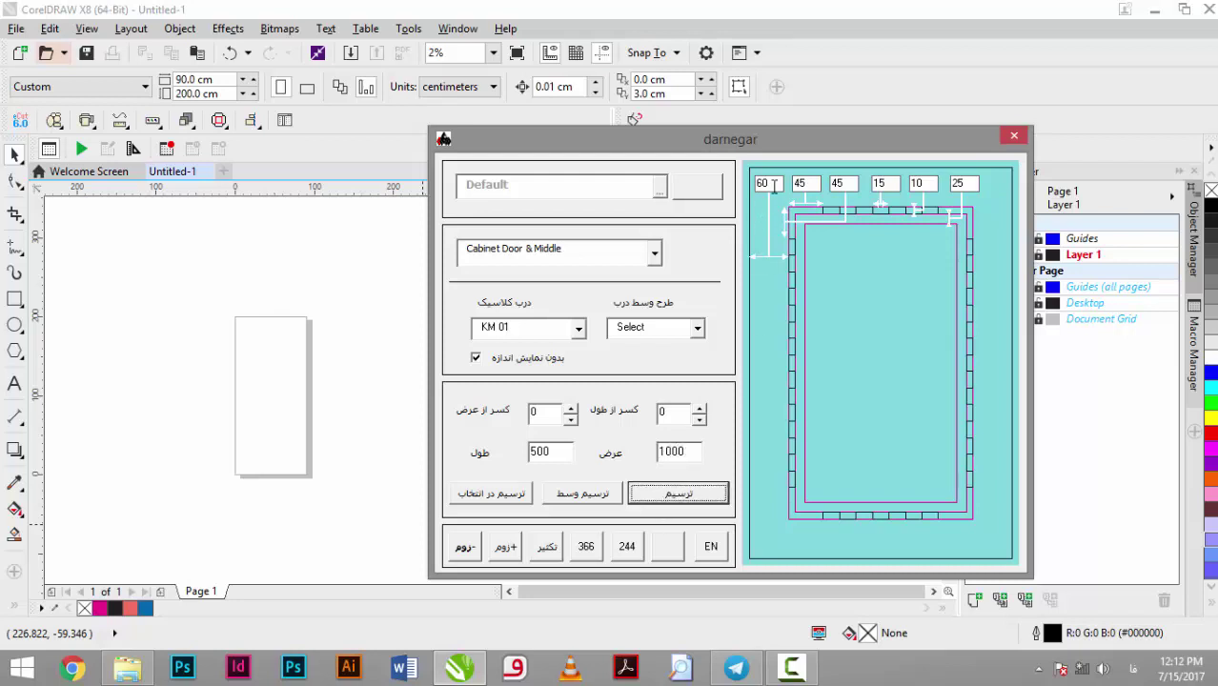
- Zoom the darnegar preview, then draw the 500 by 1000 door onto the page
scroll(798, 233, up, 2)
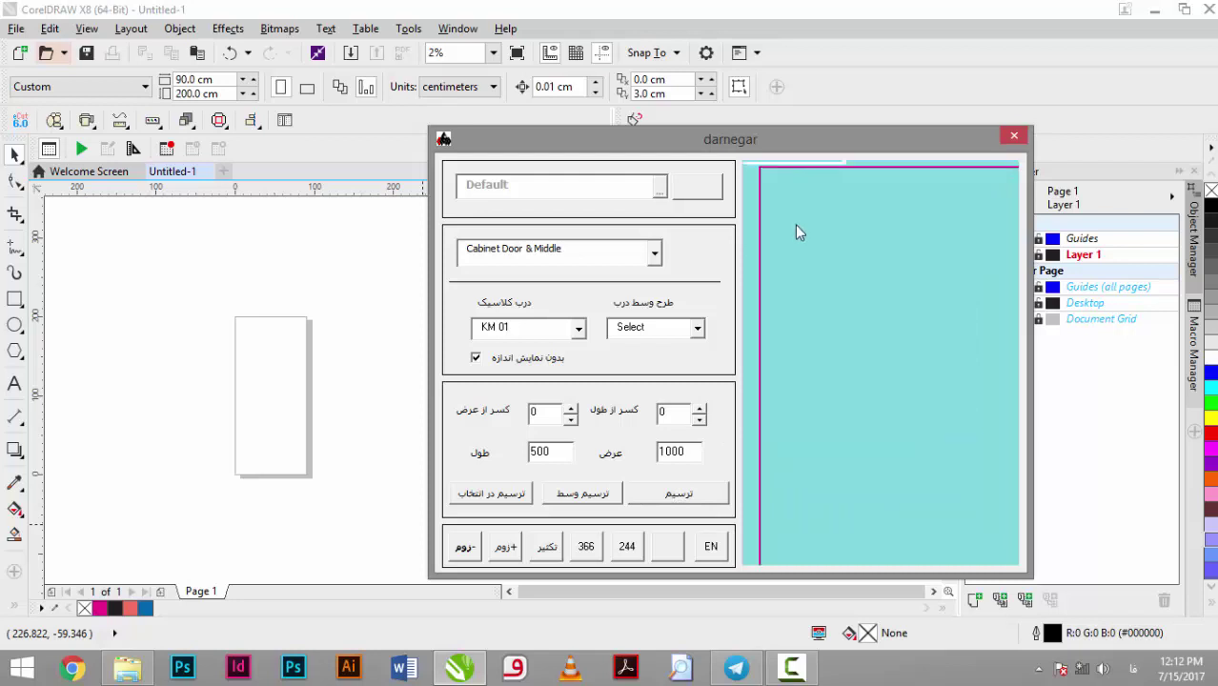
scroll(798, 232, down, 2)
scroll(818, 166, down, 2)
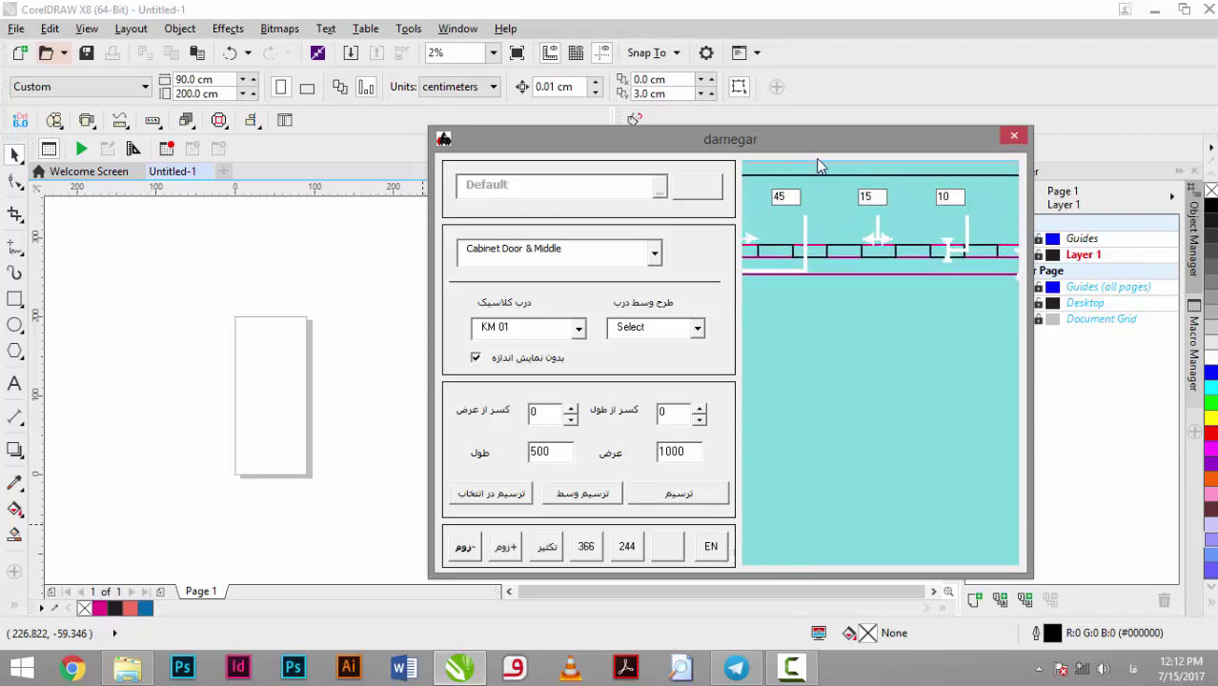
scroll(817, 167, down, 3)
click(690, 495)
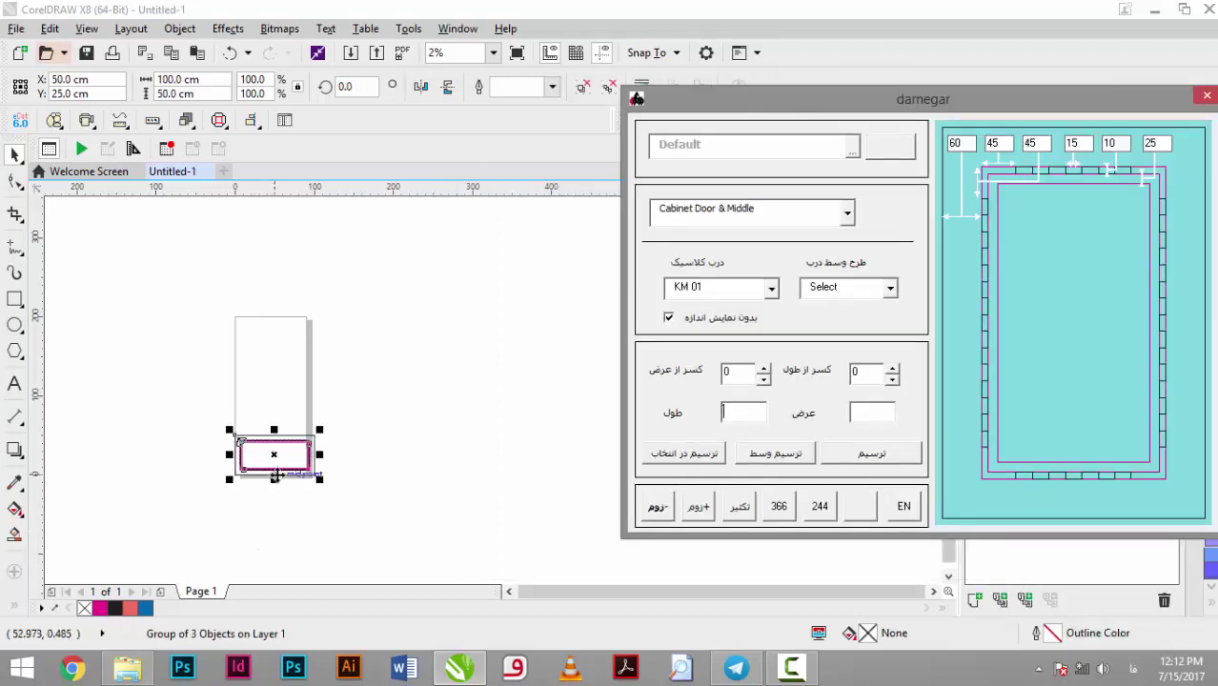
- Move the first door group off the page to the upper left
drag(251, 455, 247, 454)
scroll(246, 454, up, 3)
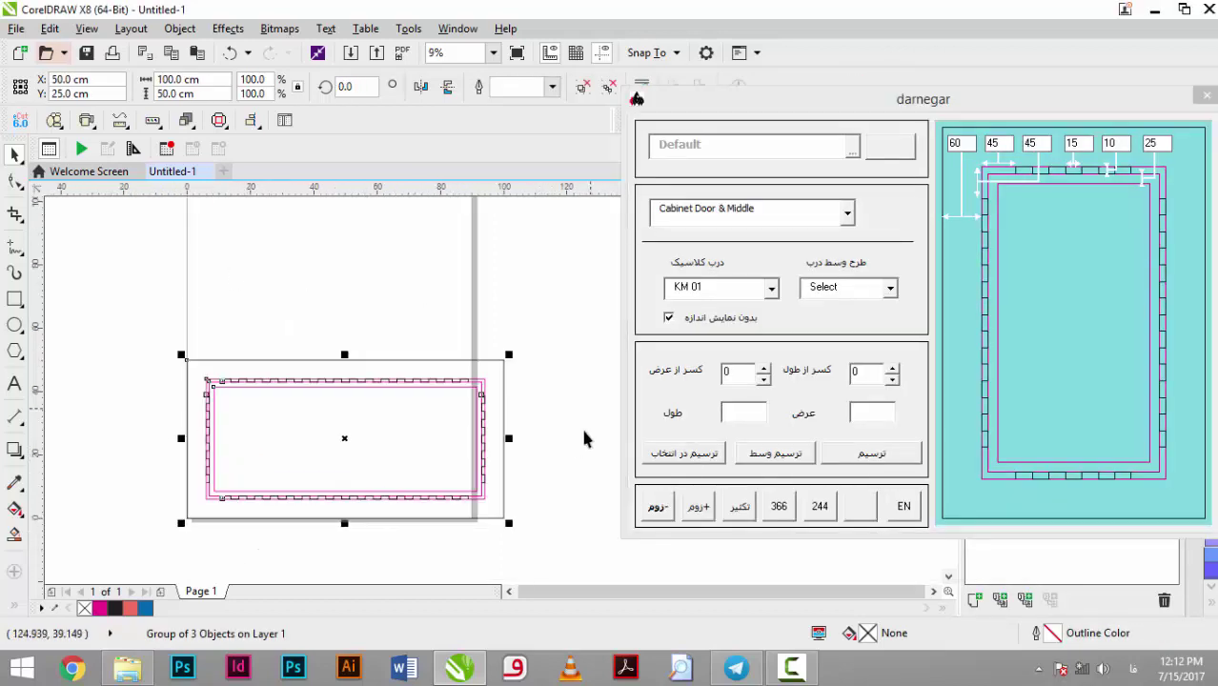
mouse_move(354, 425)
mouse_down()
mouse_move(402, 314)
mouse_move(434, 283)
mouse_up()
scroll(427, 400, down, 2)
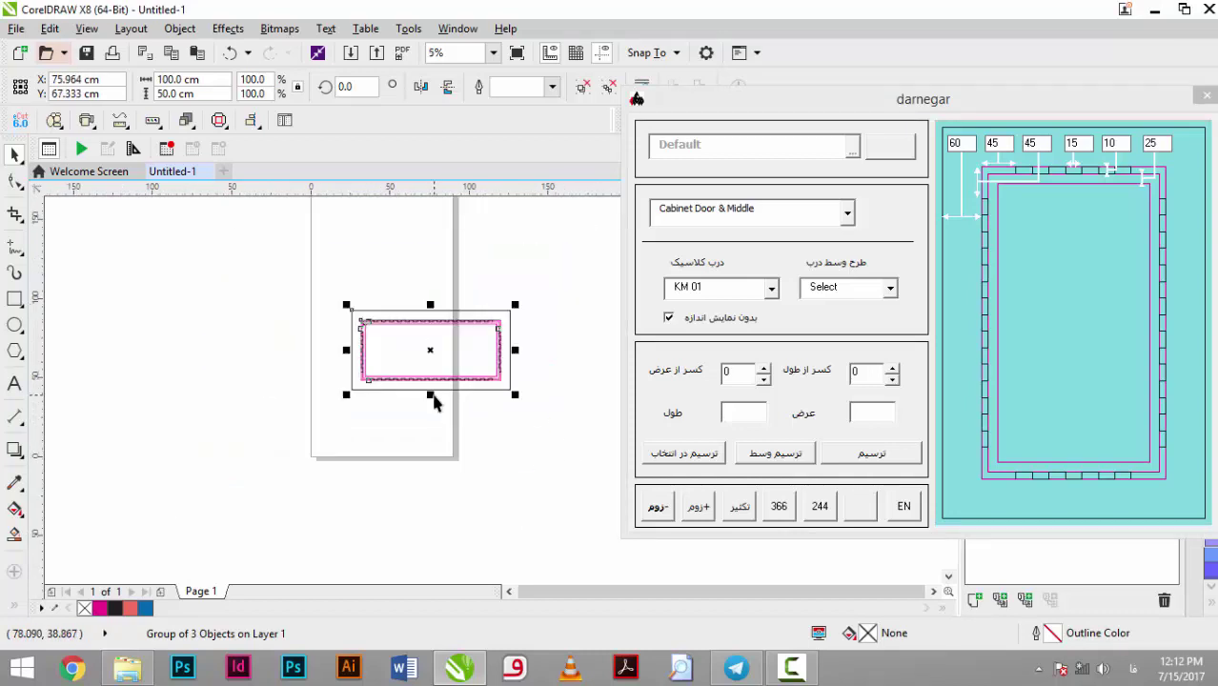
scroll(427, 399, down, 2)
click(248, 378)
drag(470, 373, 320, 289)
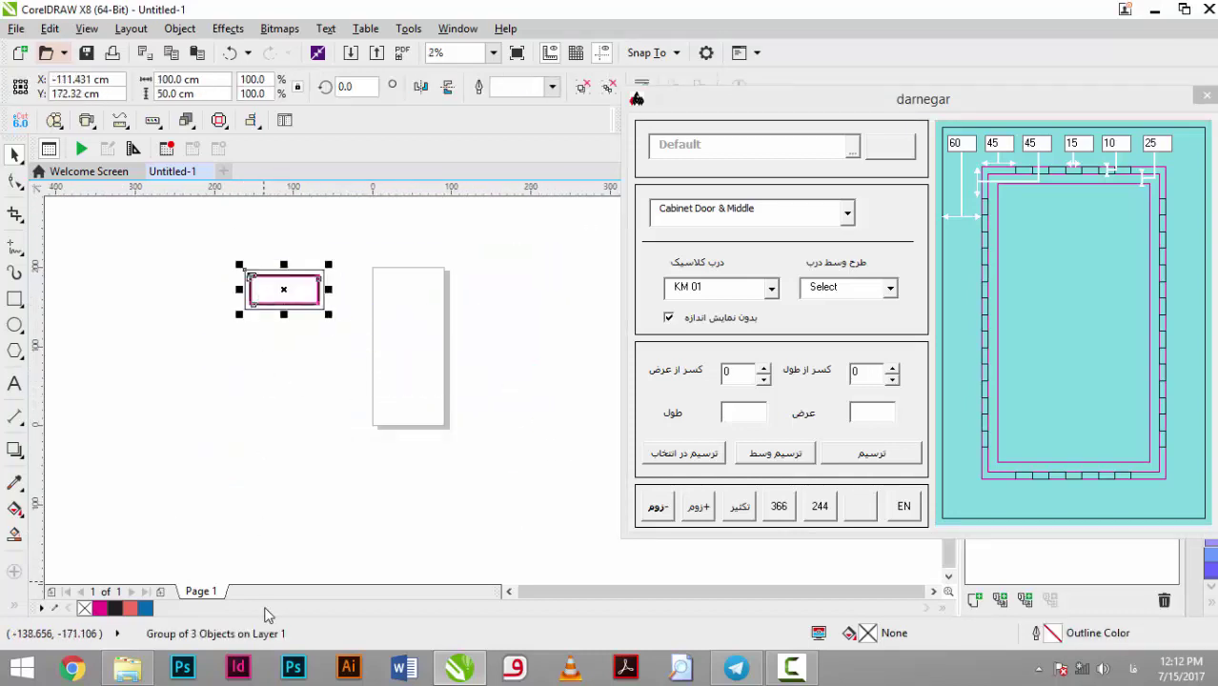
- Enable size labels and draw a second door, length 500 and width 700
click(734, 324)
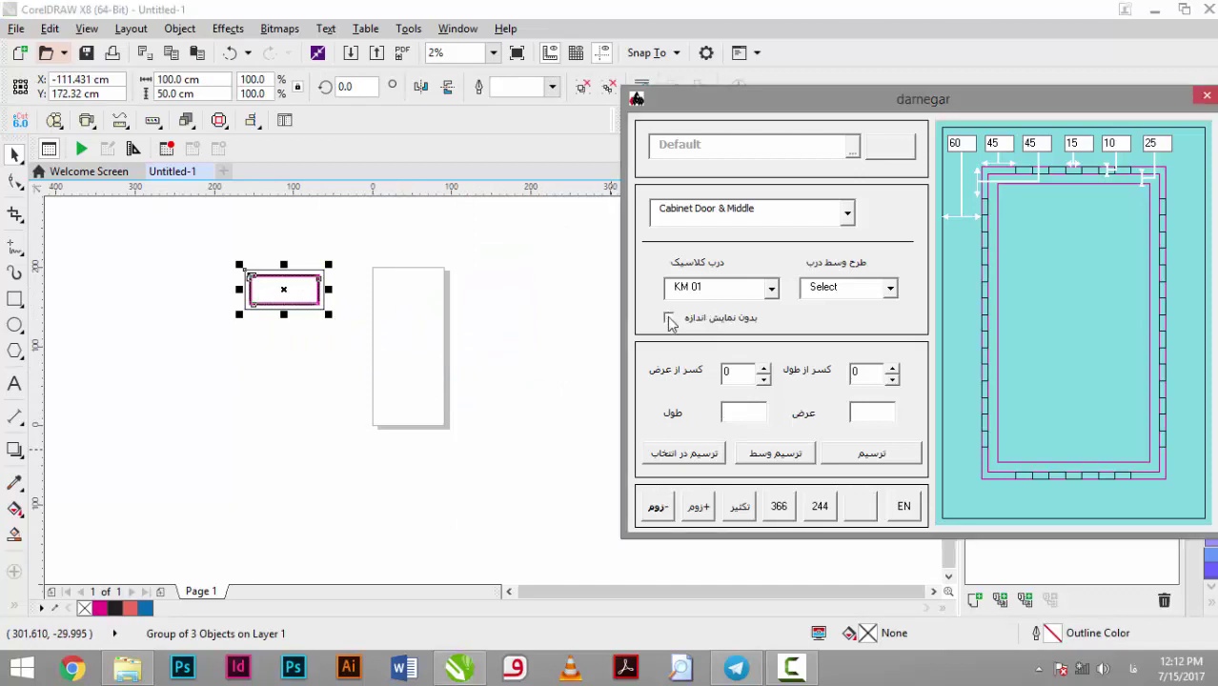
text(50)
text(0)
click(873, 416)
text(700)
click(830, 457)
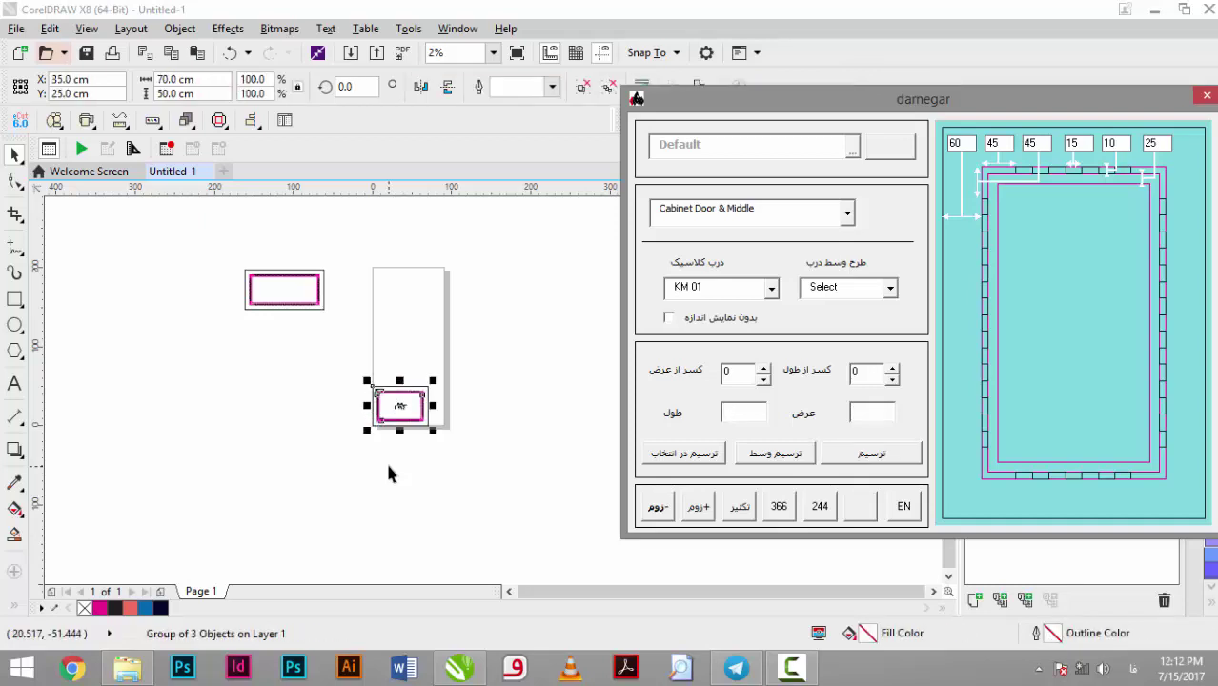
- Place the 70 by 50 door below the first and raise the length deduction to 3
drag(399, 401, 269, 341)
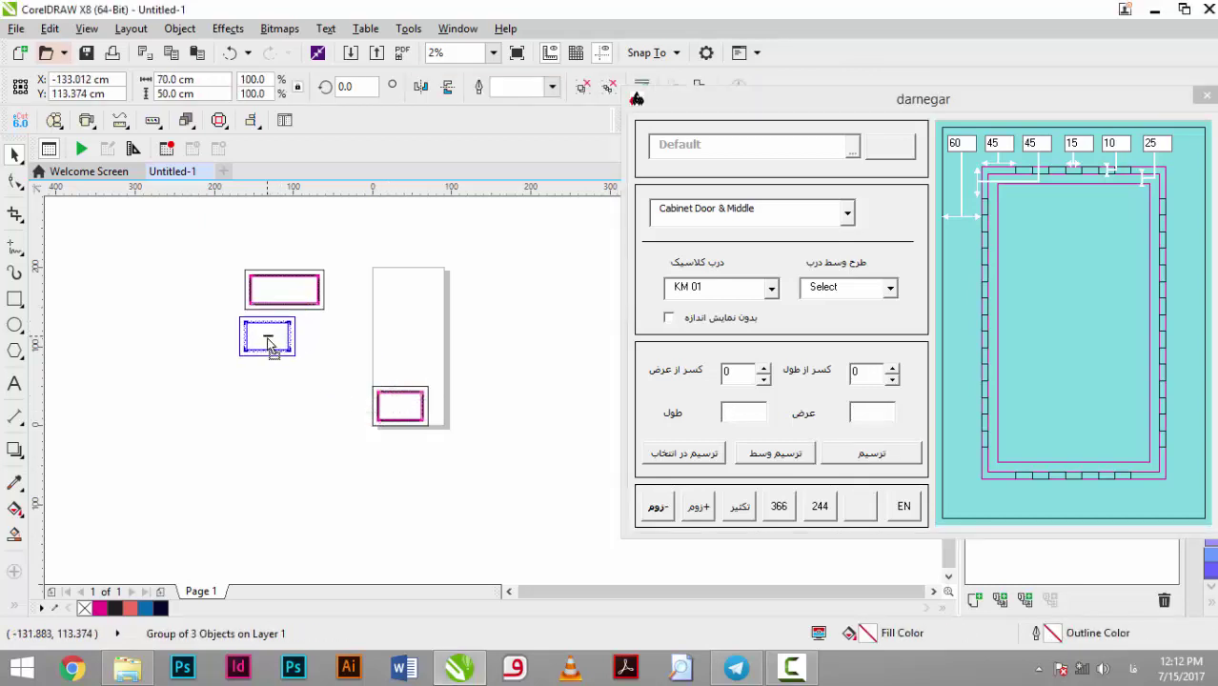
scroll(270, 341, up, 3)
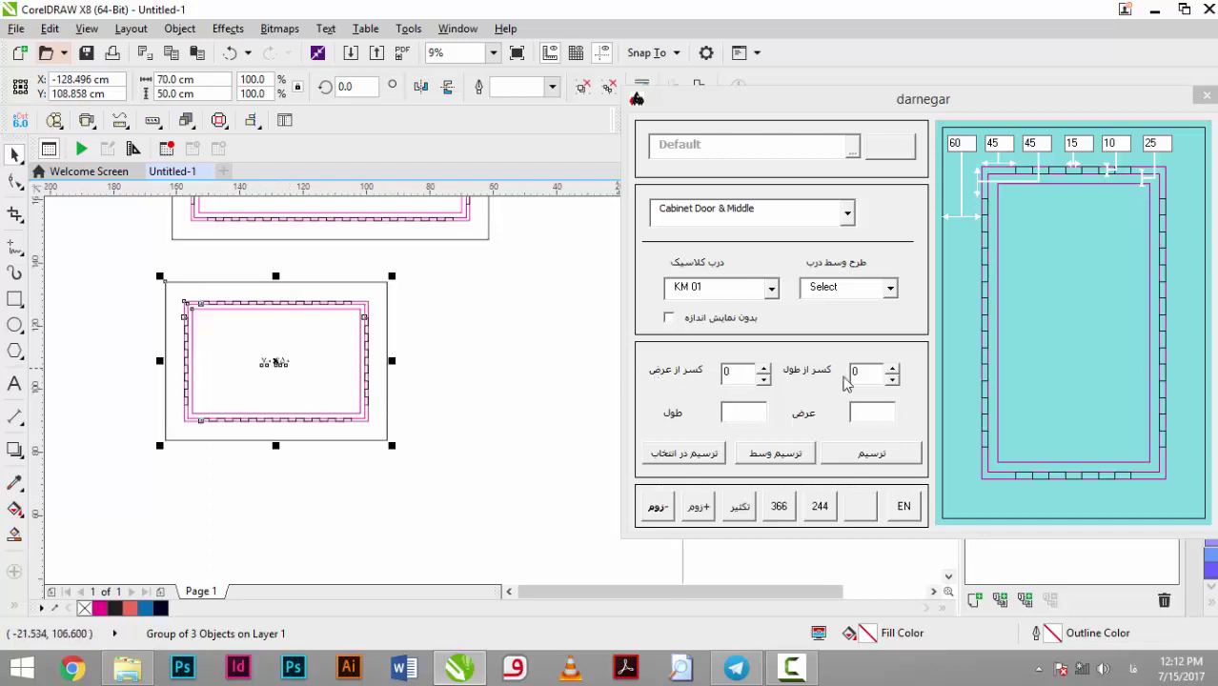
click(893, 368)
click(893, 368)
click(893, 367)
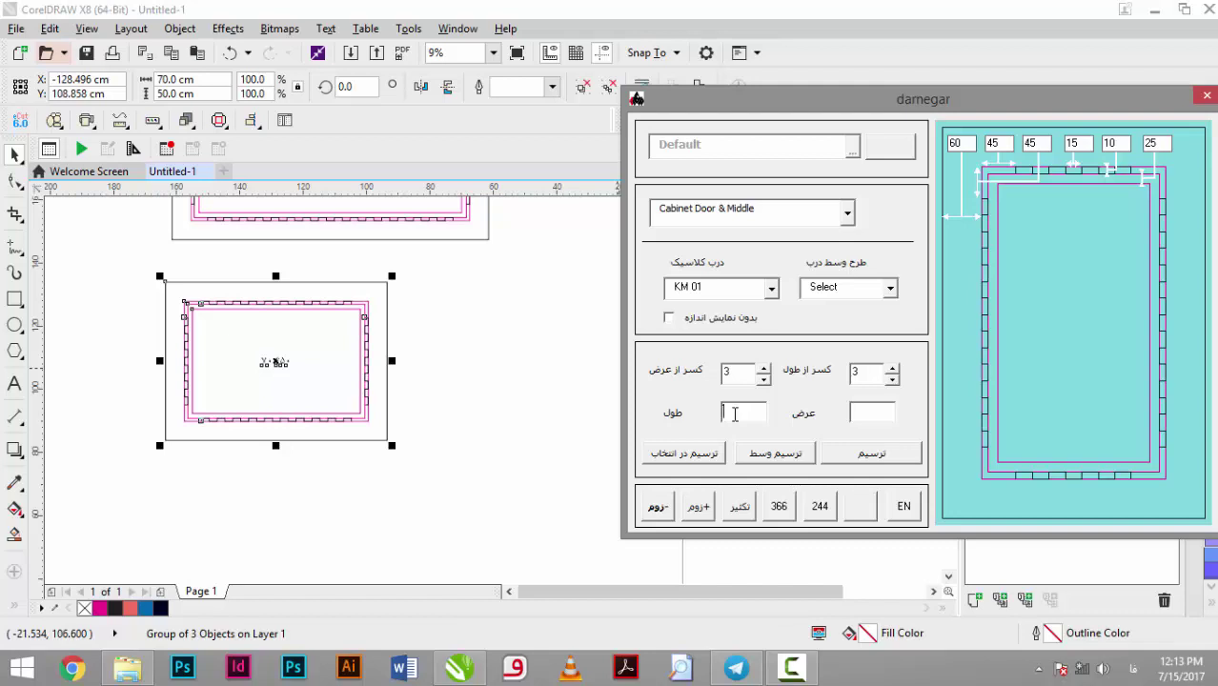
click(328, 433)
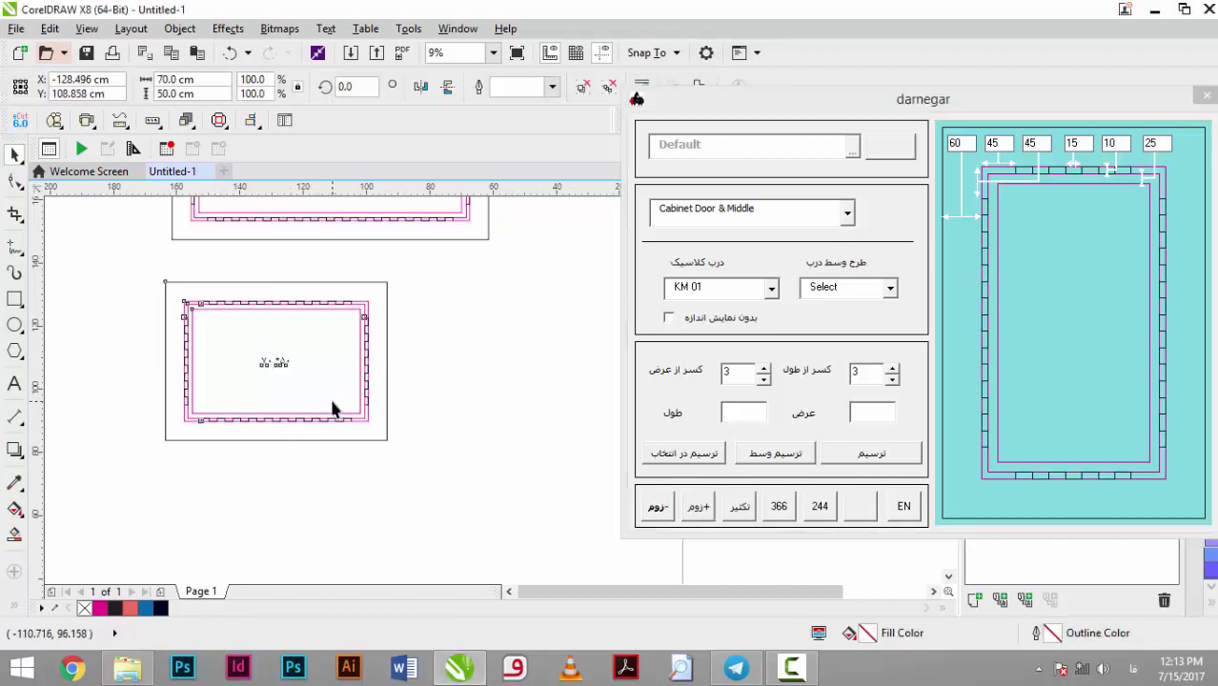
- Draw an 800 by 400 door in classic style KM 06
click(734, 412)
text(80)
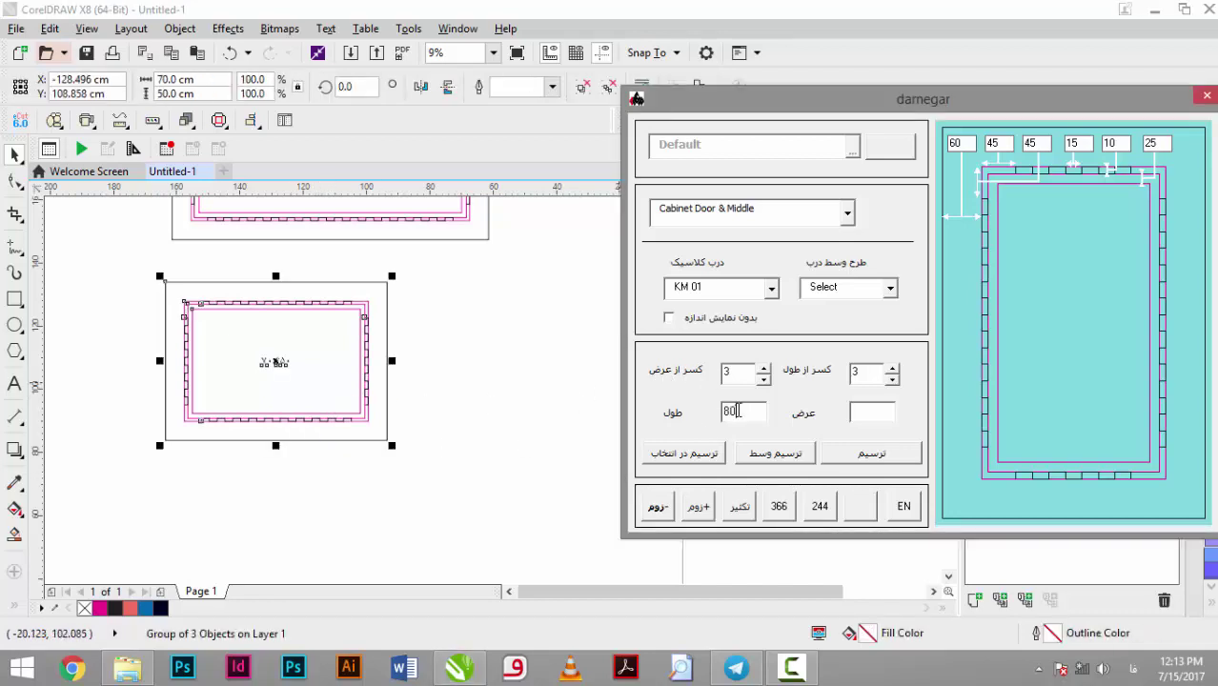
text(00)
click(772, 288)
click(716, 377)
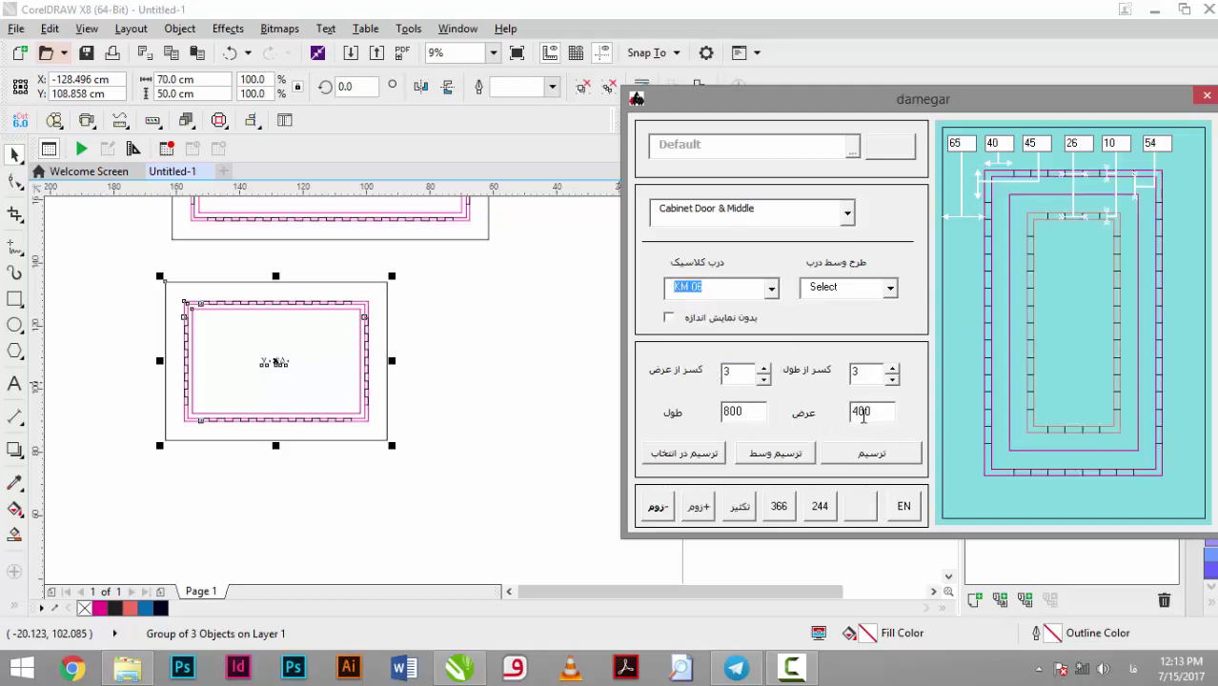
click(831, 462)
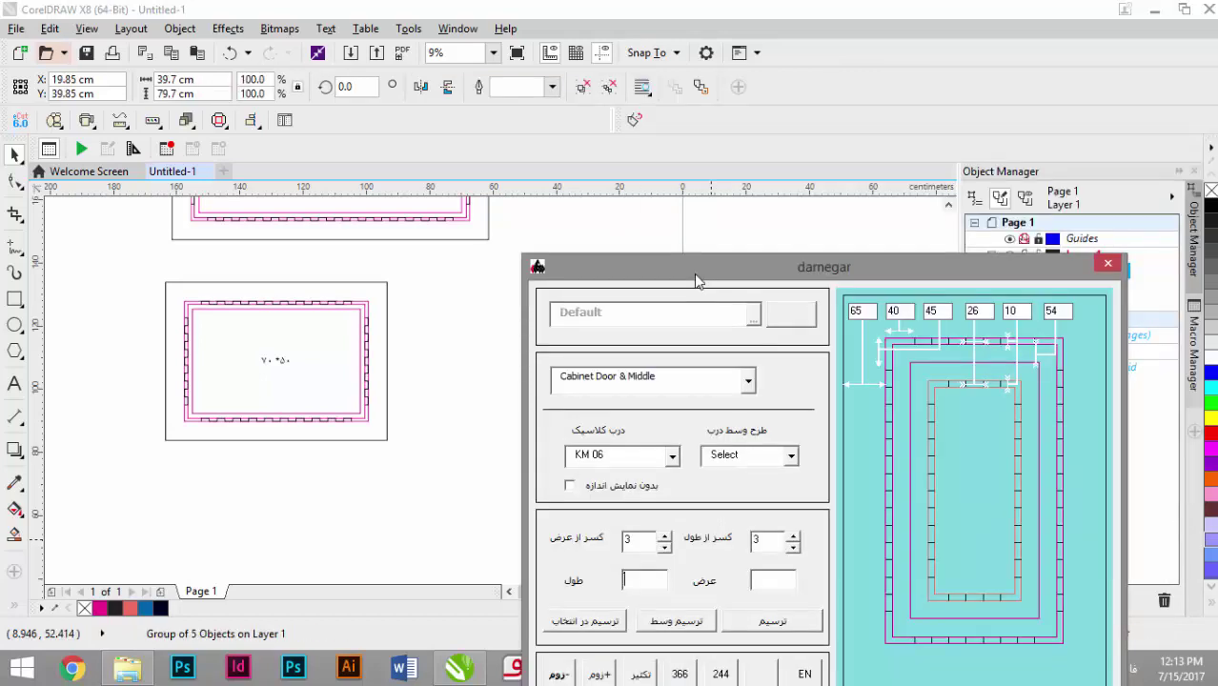
- Move the macro window to the upper right and place the new door beside the 70 by 50 door
drag(694, 273, 1002, 124)
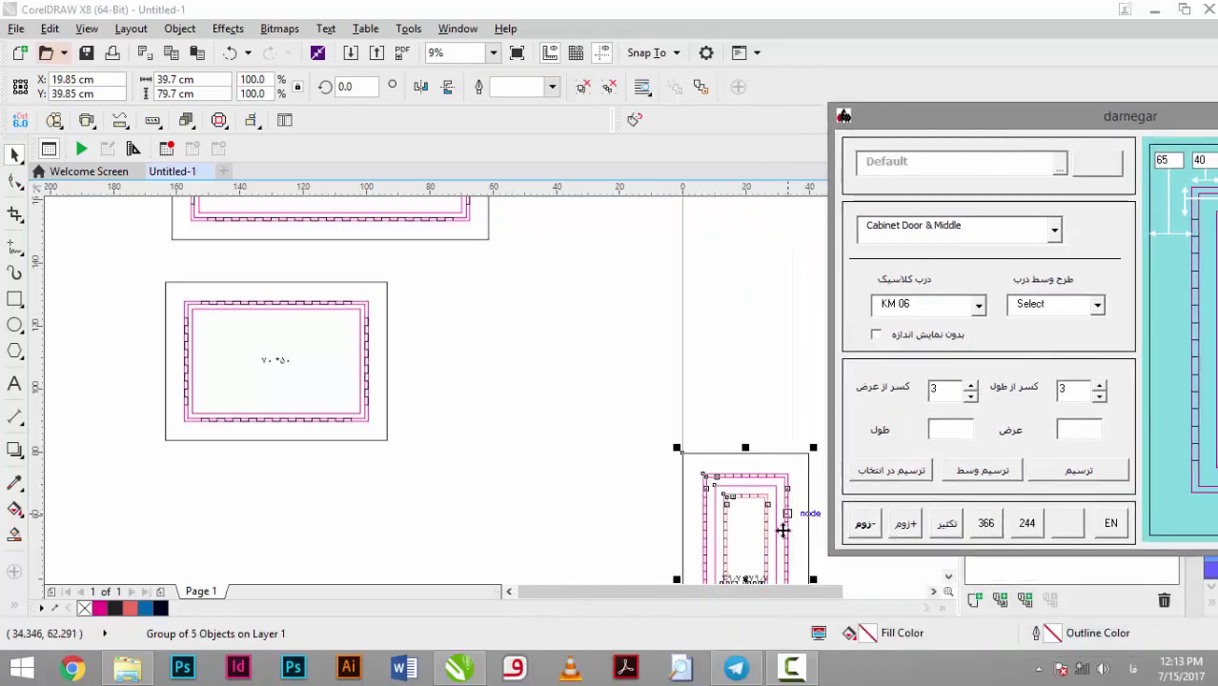
drag(782, 530, 518, 401)
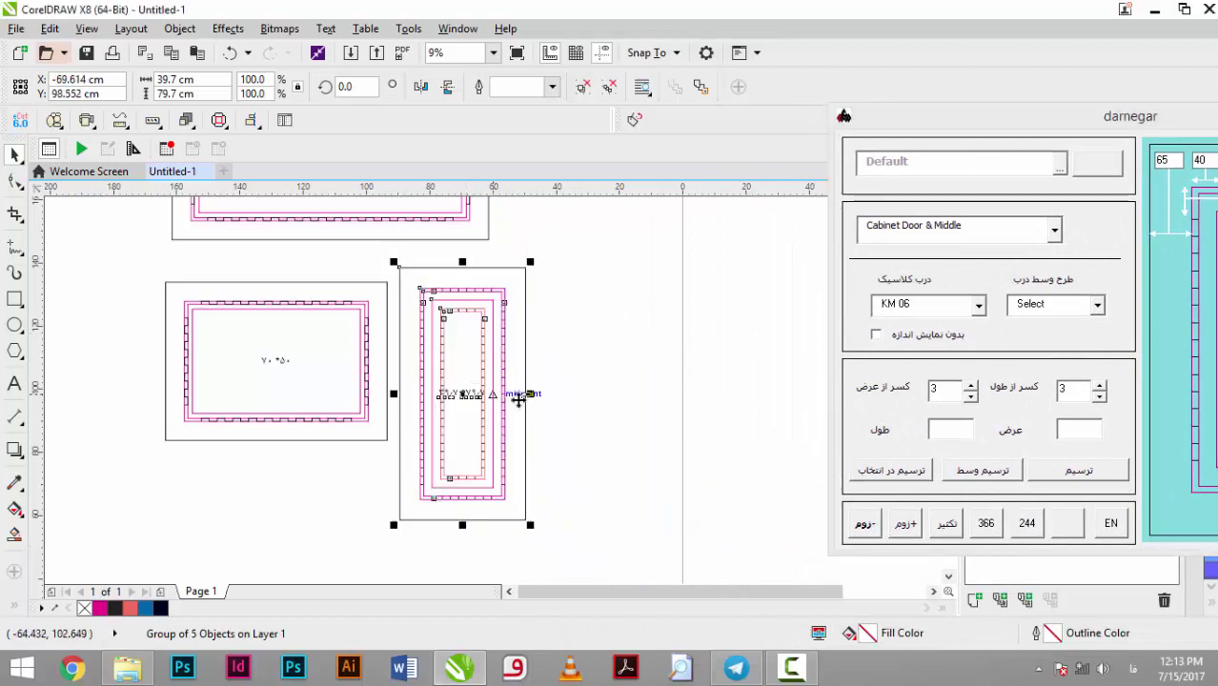
click(492, 362)
click(481, 354)
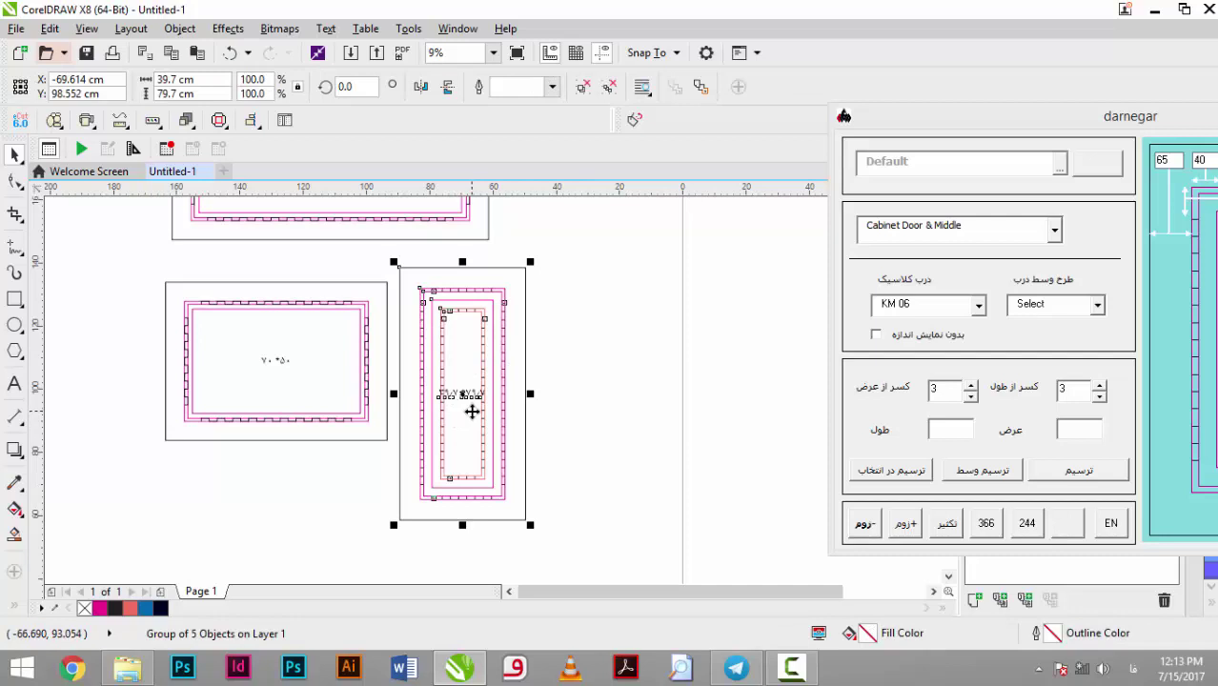
- Reset width and length deductions to 0 and hide dimension labels on drawn doors
click(971, 397)
click(970, 397)
click(970, 398)
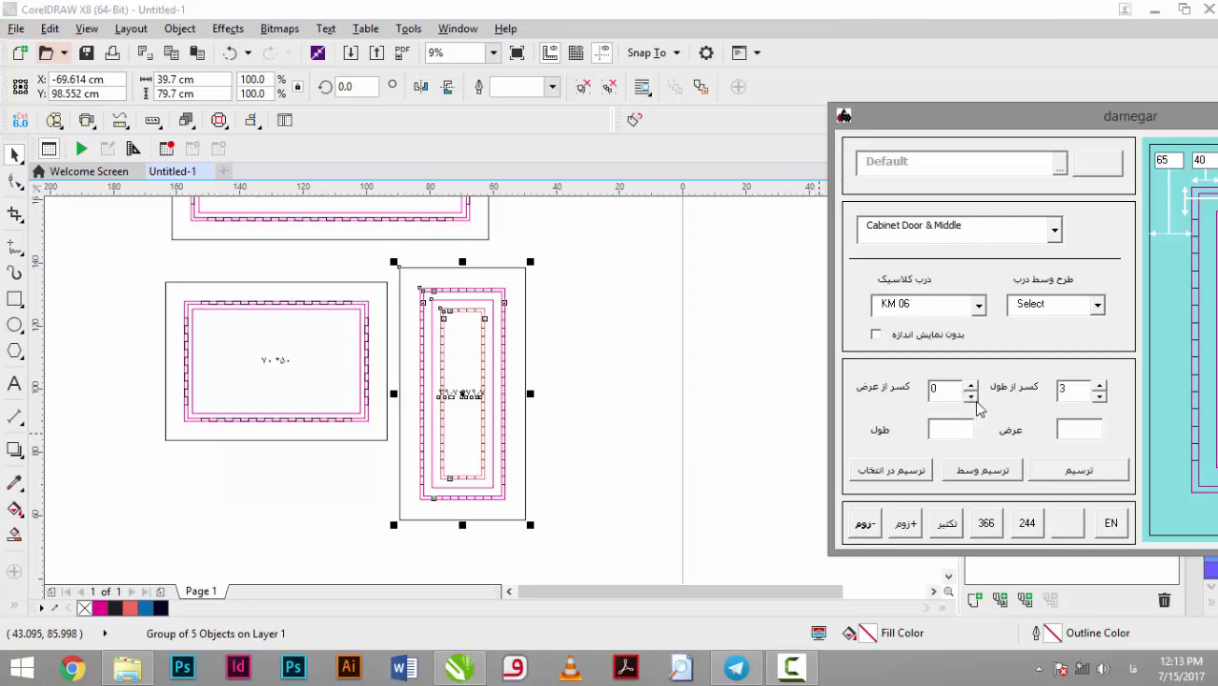
click(1100, 398)
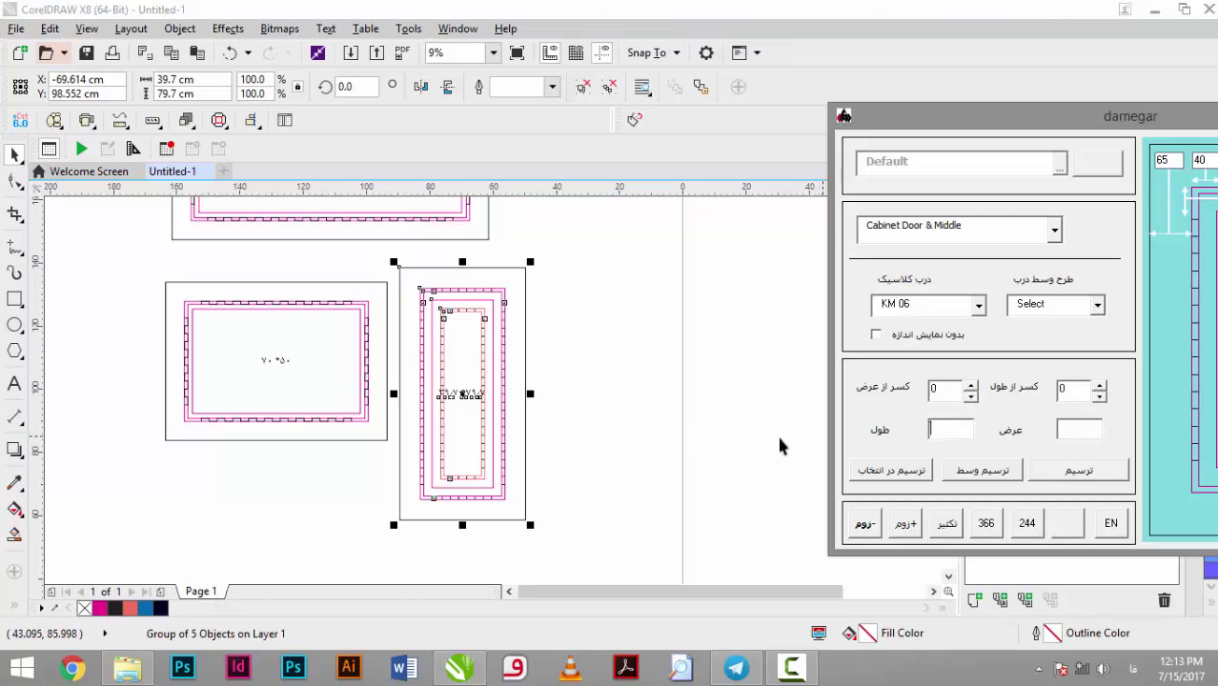
click(876, 336)
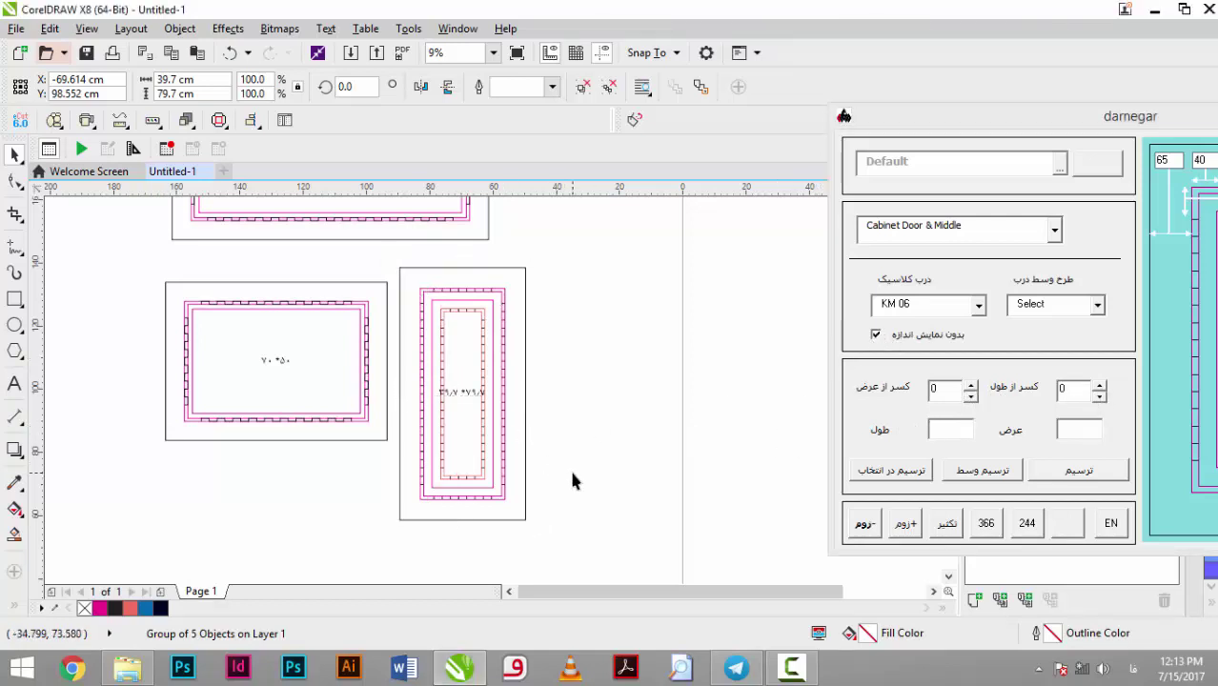
- Delete the size label texts from the tall door and the wide door
ctrl+click(471, 394)
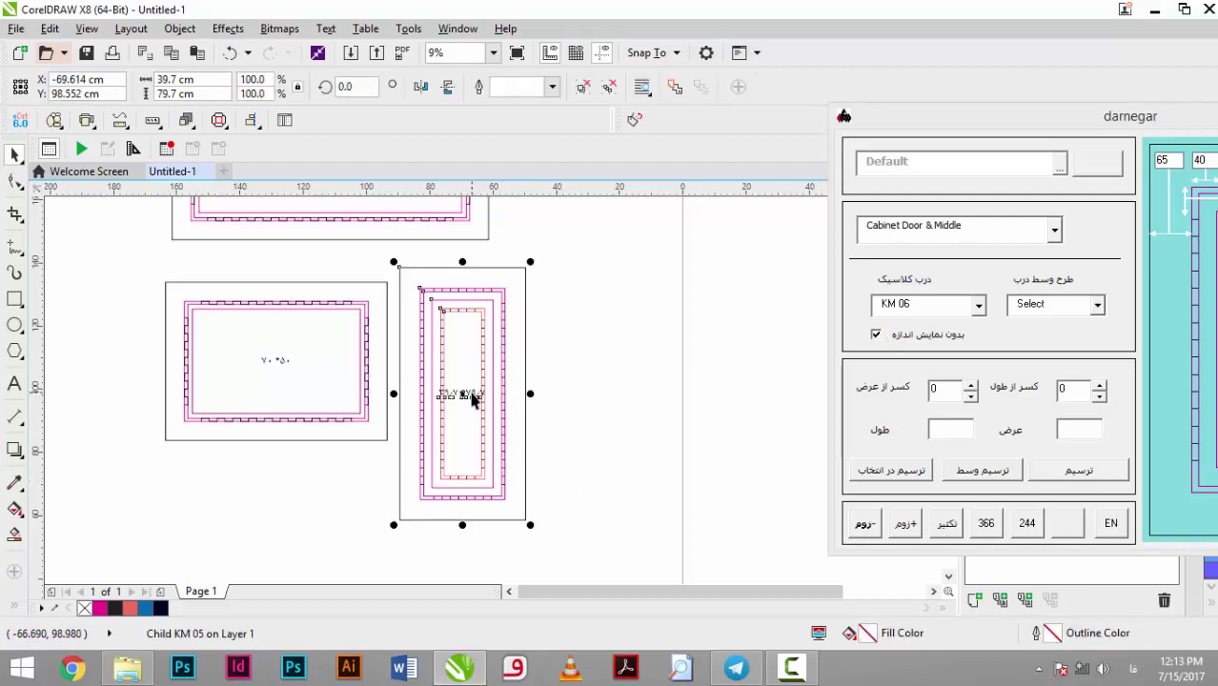
ctrl+click(471, 394)
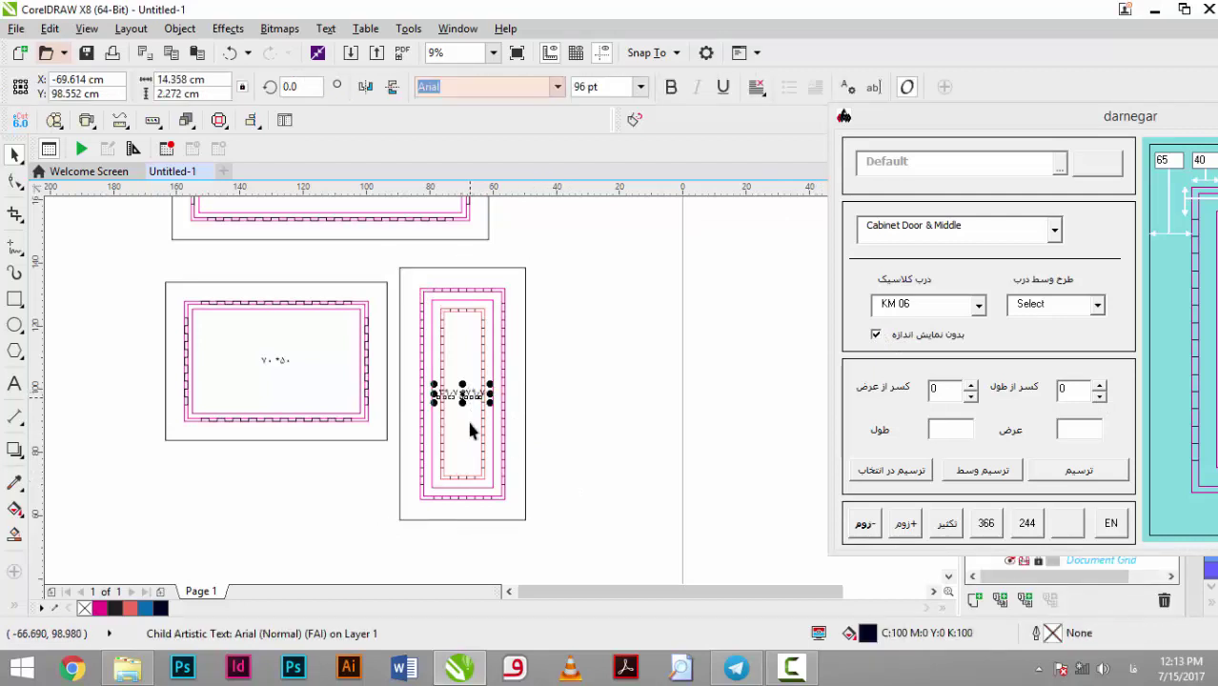
click(476, 524)
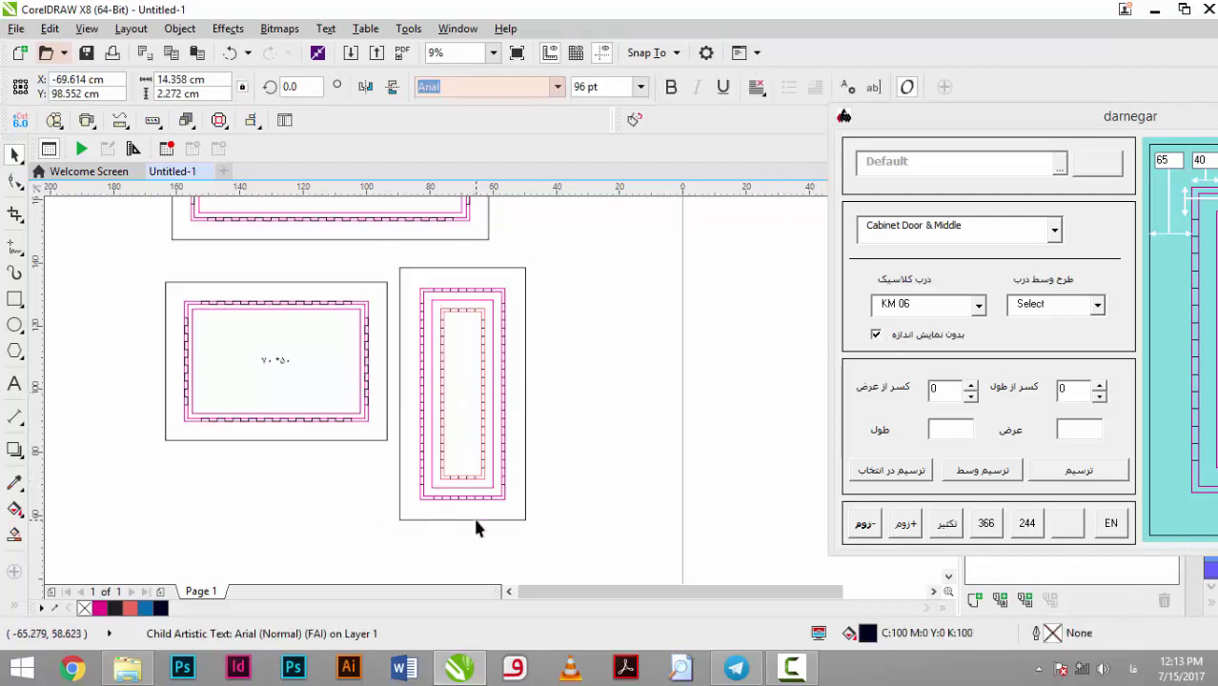
ctrl+click(281, 361)
ctrl+click(281, 361)
click(289, 436)
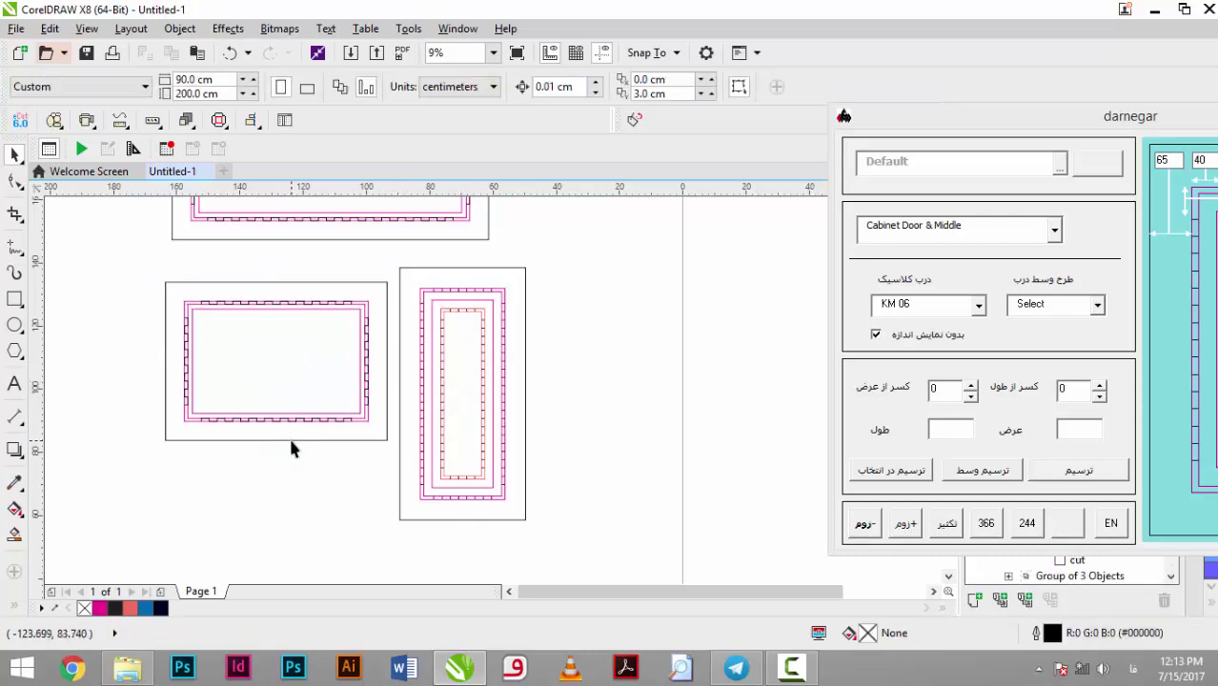
- Move the tall door above the two wide doors and reveal the full darnegar preview
scroll(297, 465, down, 3)
drag(339, 448, 286, 334)
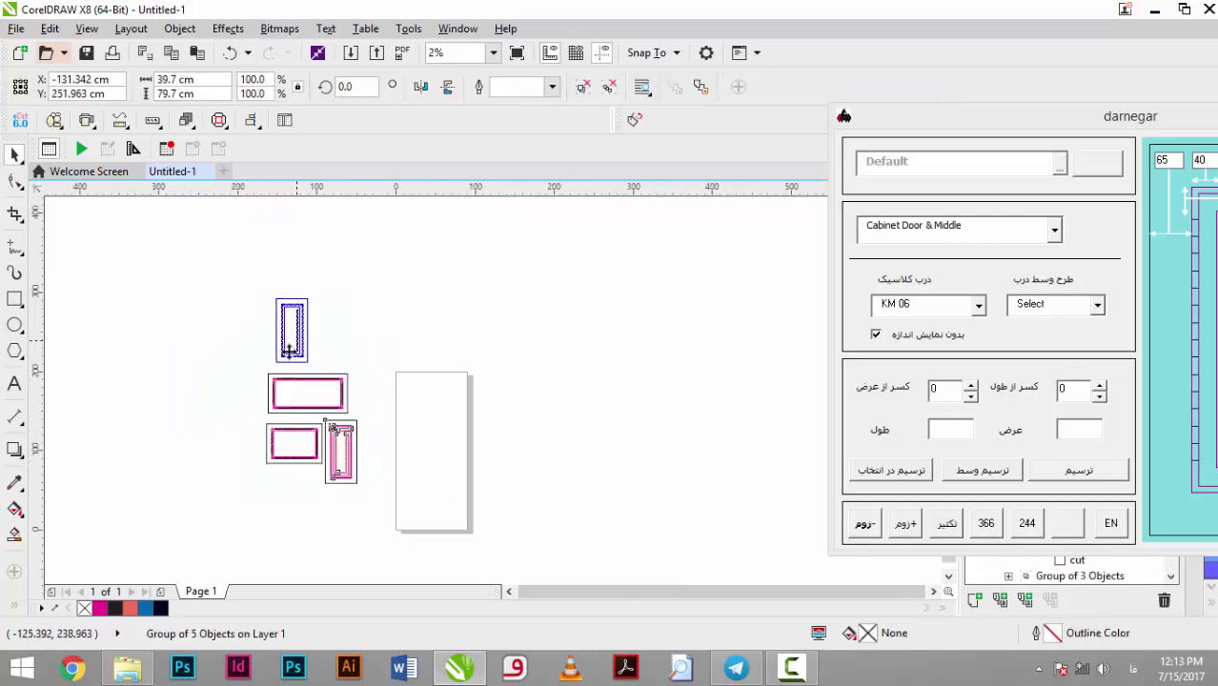
scroll(279, 394, up, 3)
scroll(278, 395, up, 3)
scroll(212, 398, down, 3)
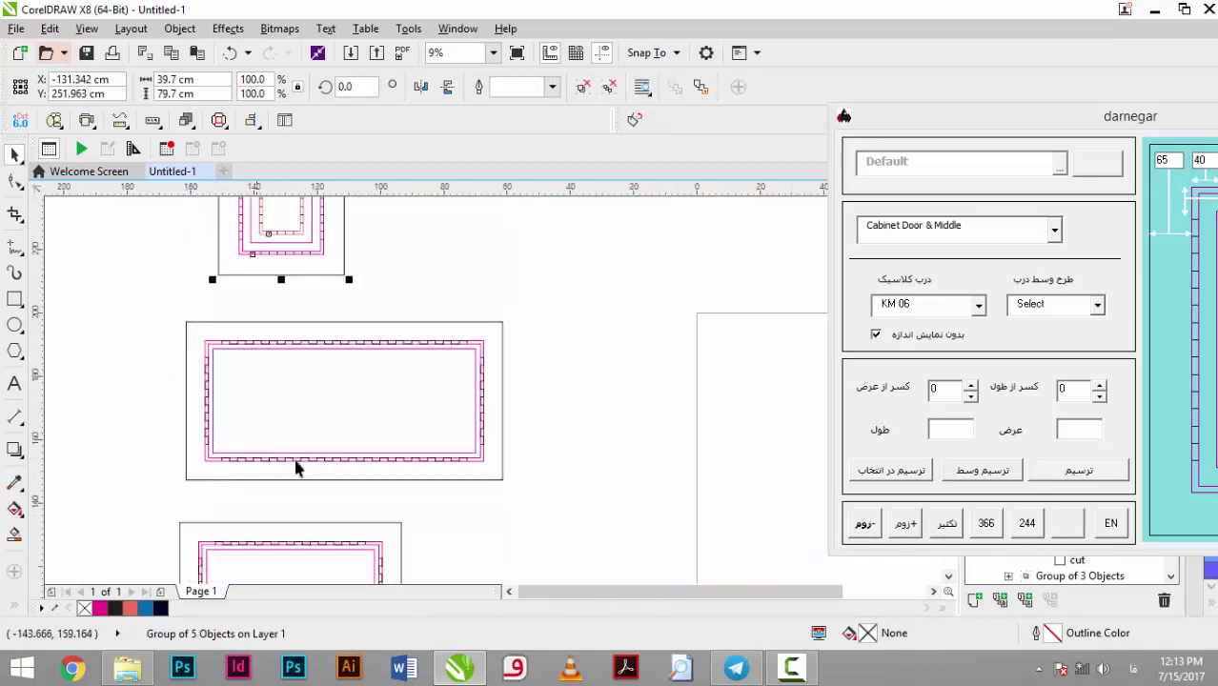
scroll(332, 497, down, 1)
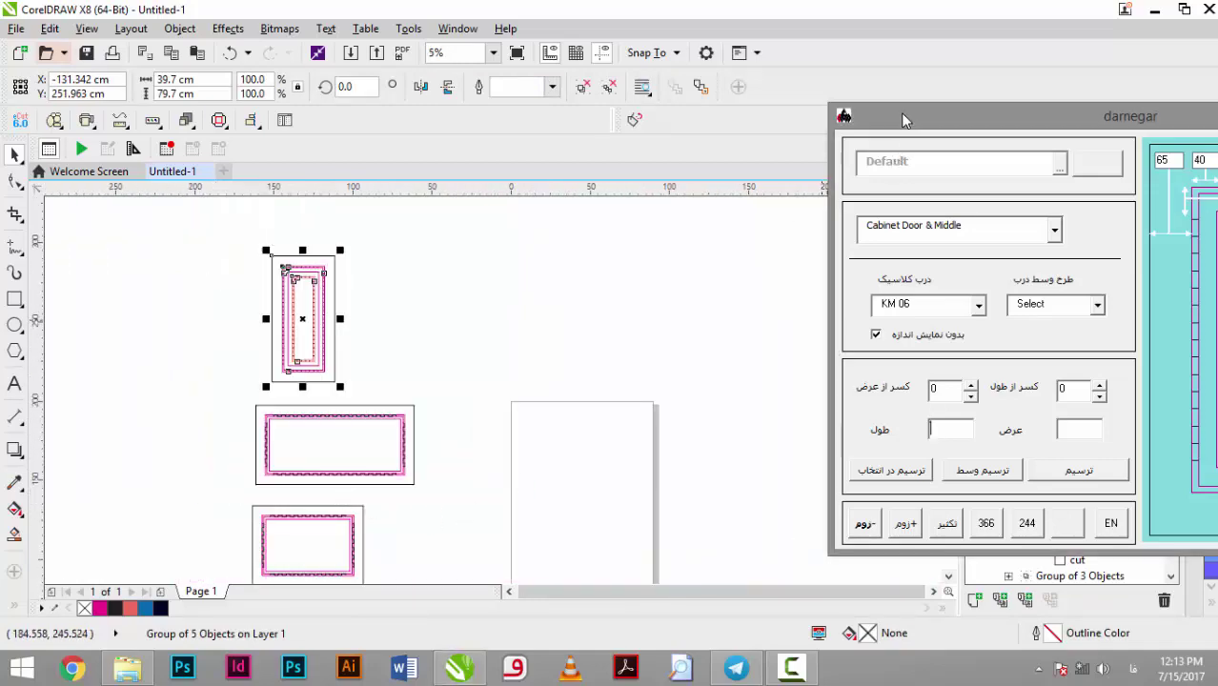
drag(917, 114, 675, 130)
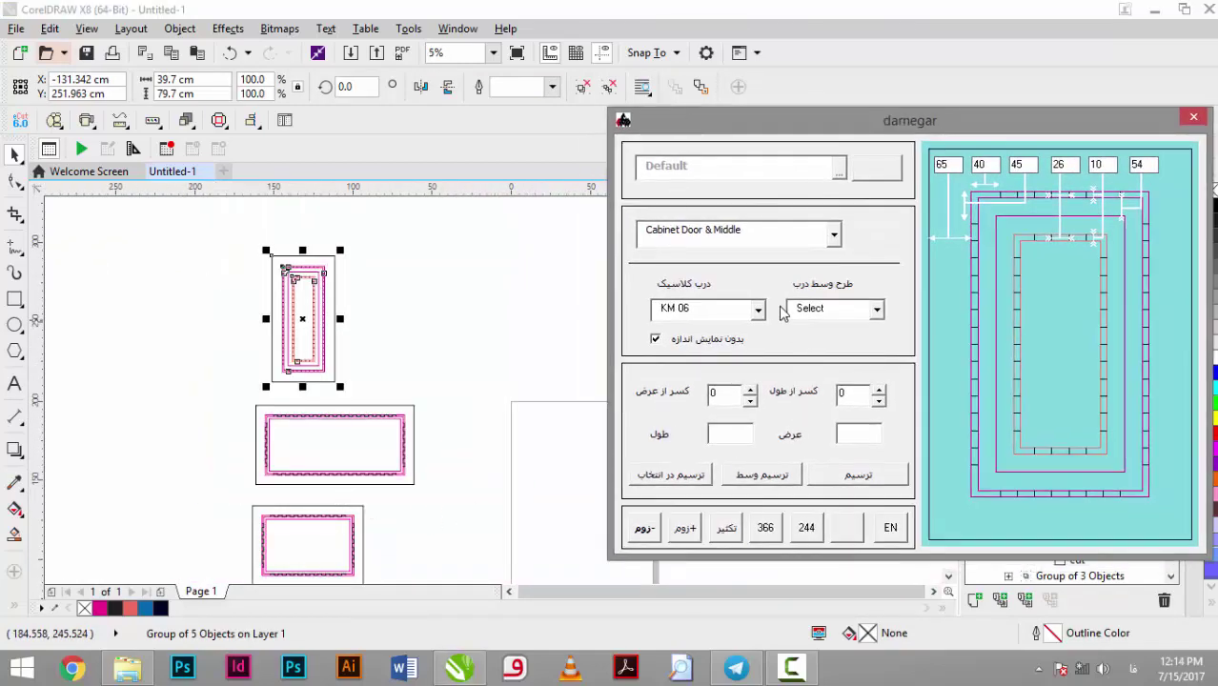
- Browse the classic door styles from KM 01 through KM 24, previewing each
click(758, 310)
click(760, 331)
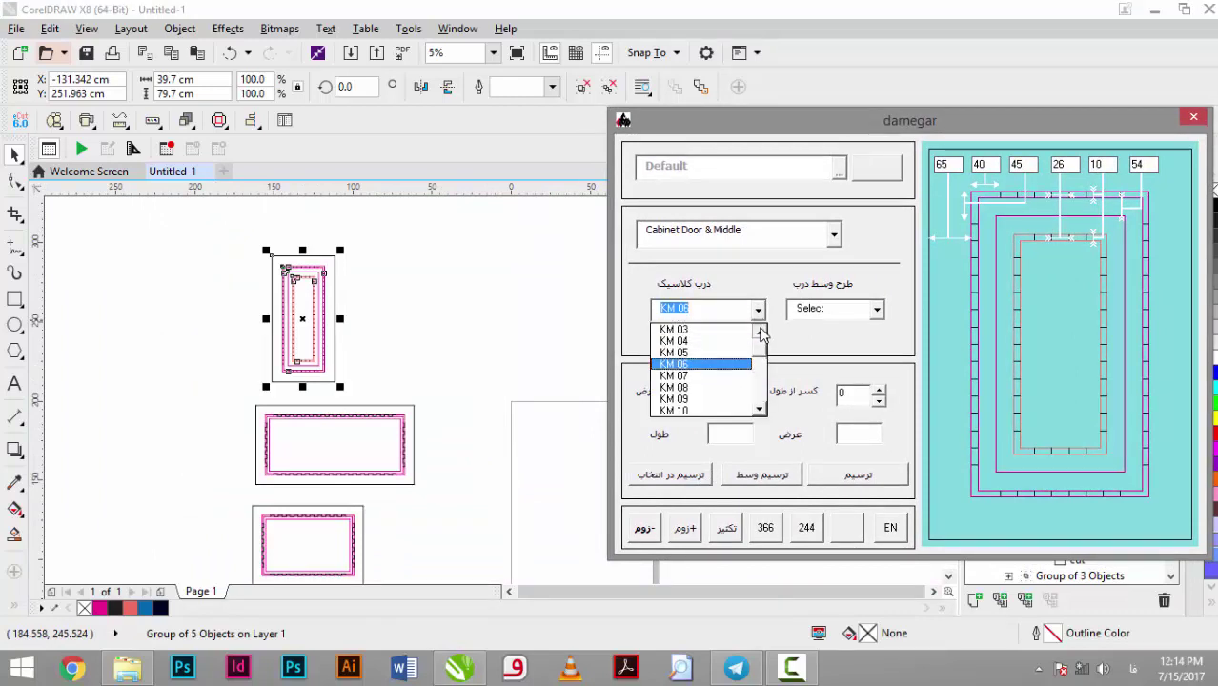
double_click(760, 332)
click(739, 331)
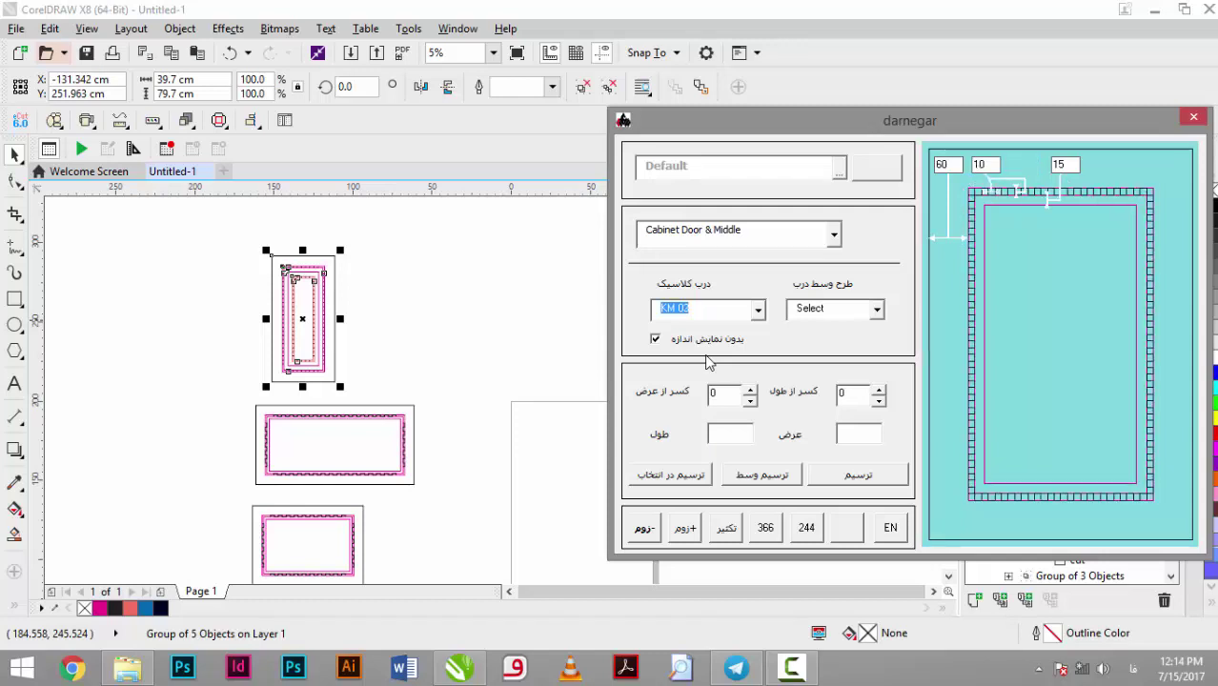
key(Up)
key(Up)
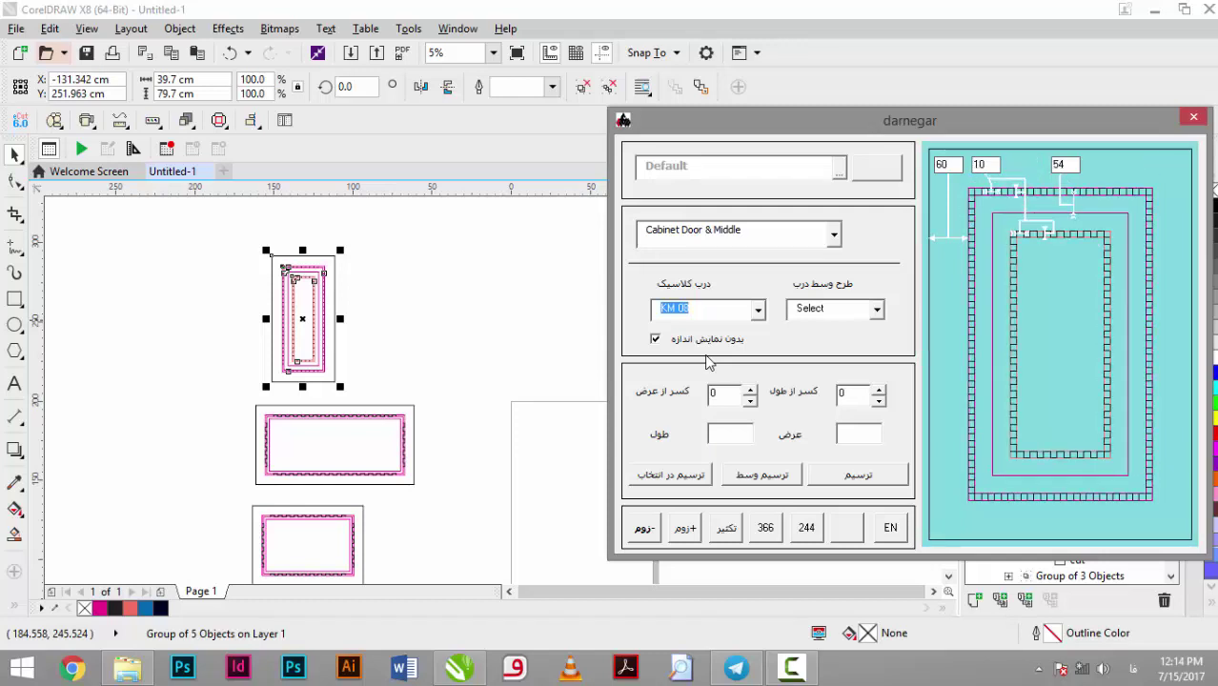
key(Down)
key(Down)
key(Down)
key(Down)
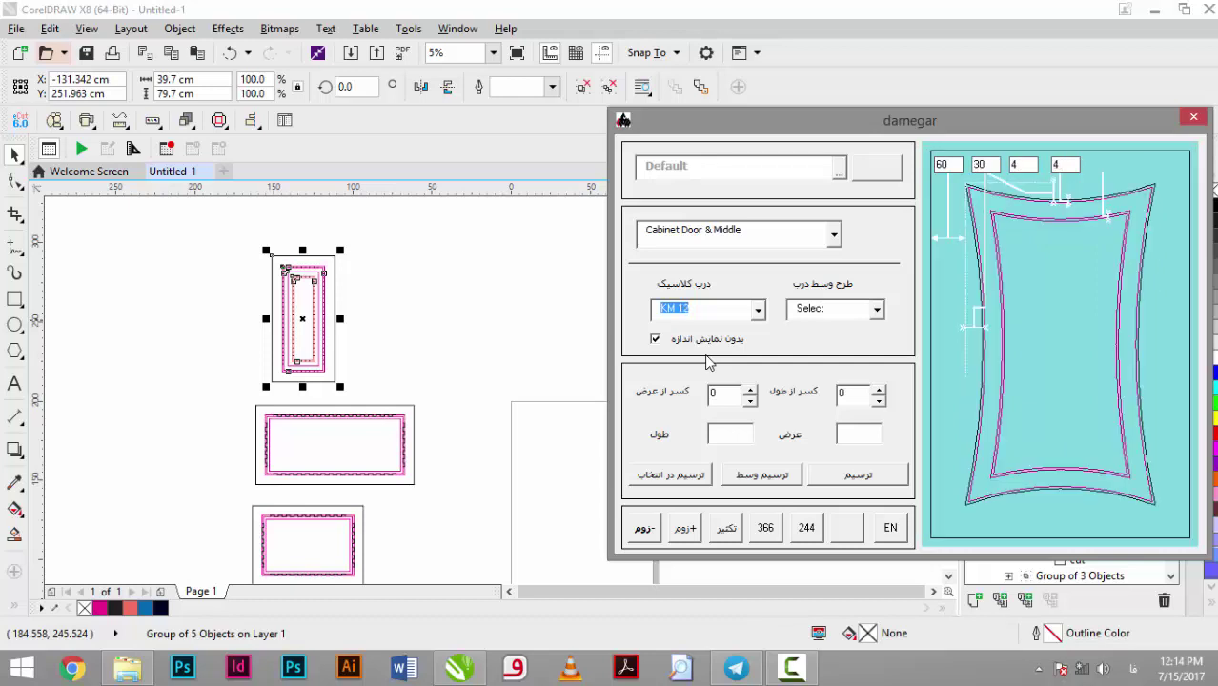
key(Down)
key(Down)
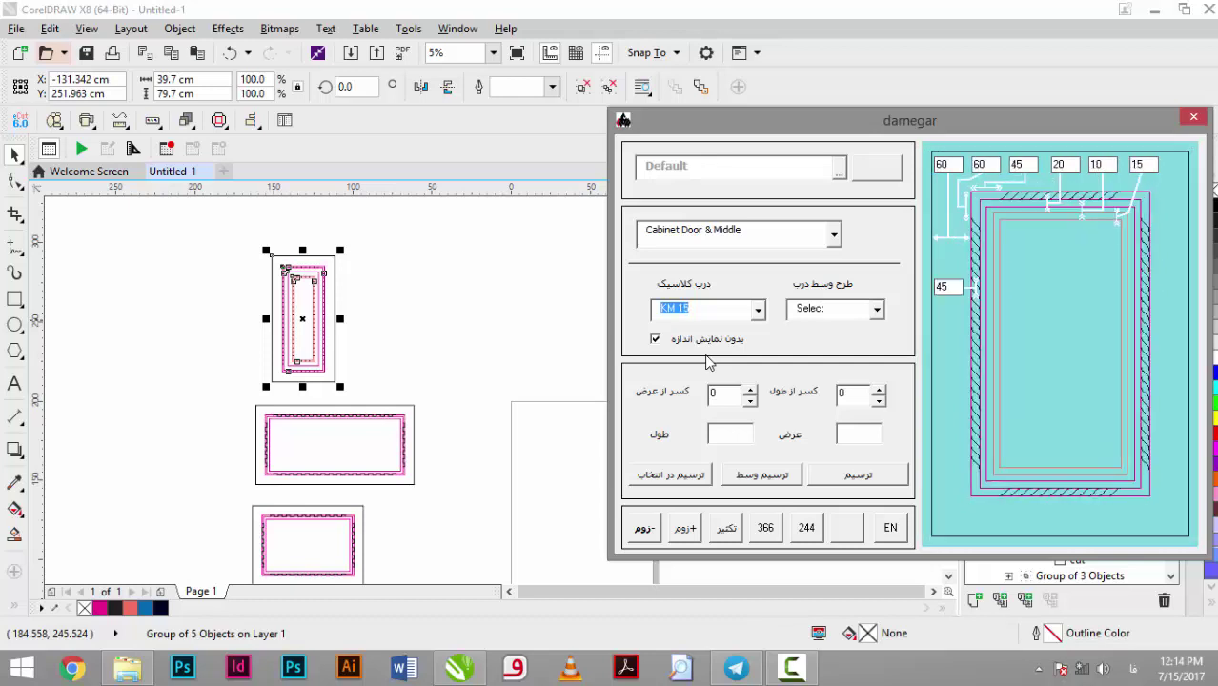
key(Down)
key(Down)
key(Down)
key(Down)
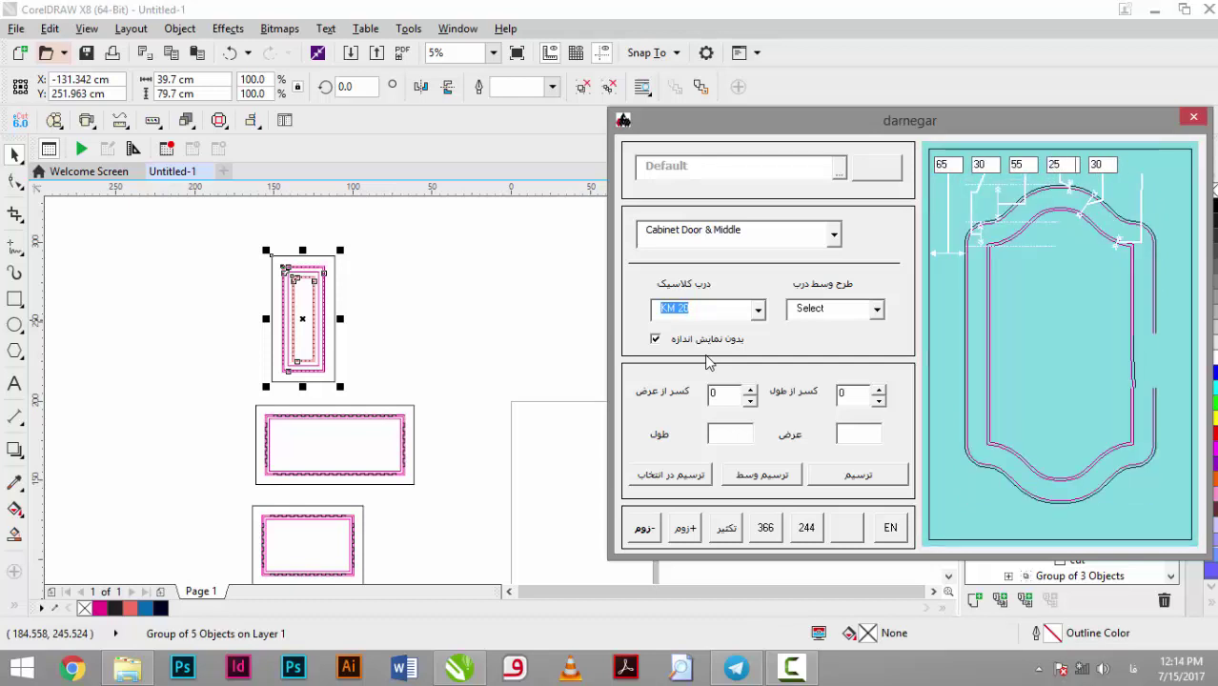
key(Down)
key(Down)
key(Down)
key(Down)
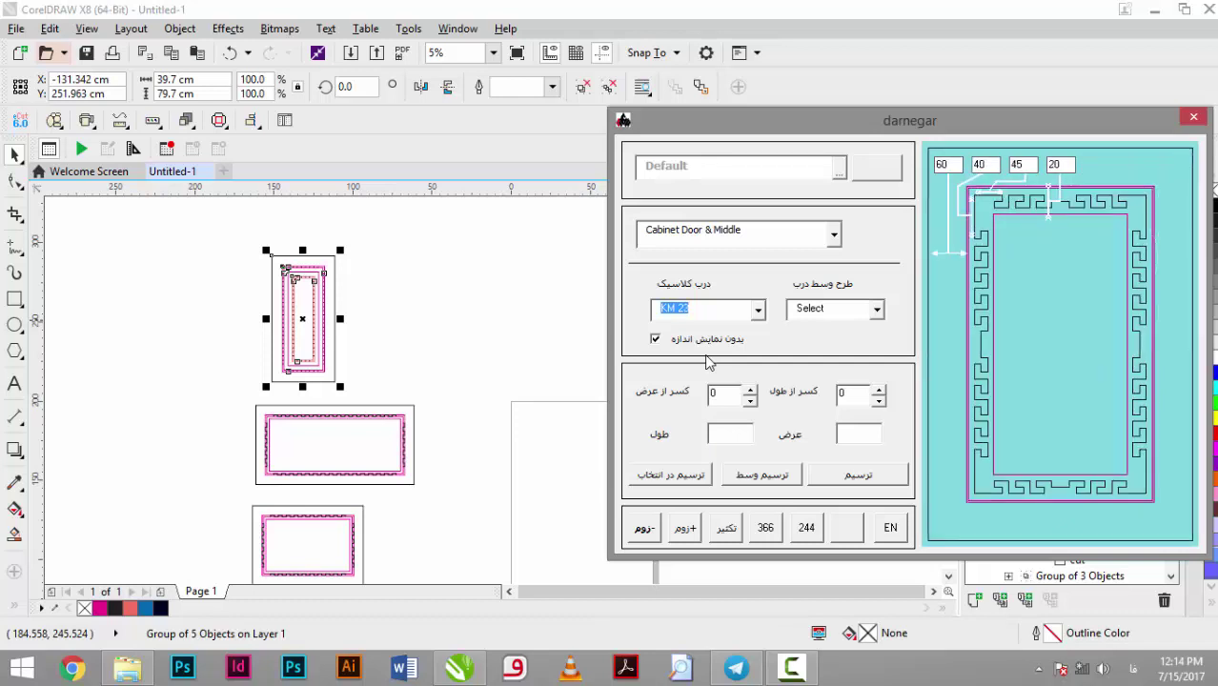
key(Down)
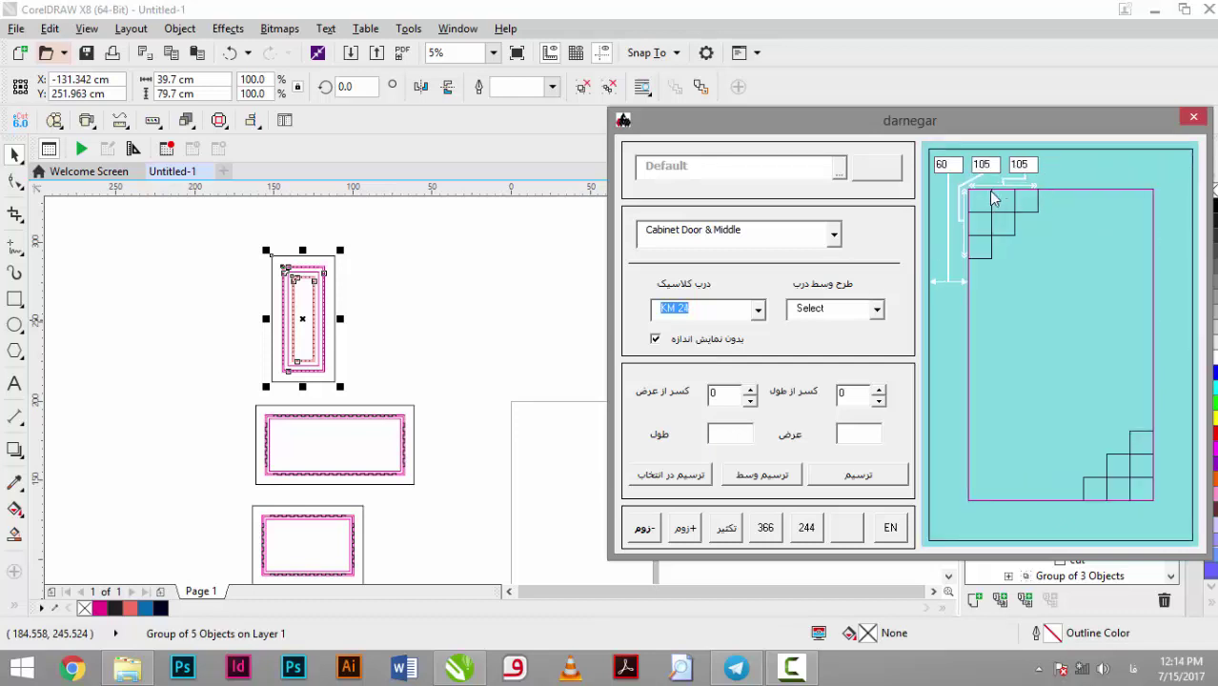
click(994, 197)
- Scroll the style list to KM 30 and begin entering the door length
click(758, 310)
click(705, 315)
scroll(705, 315, down, 1)
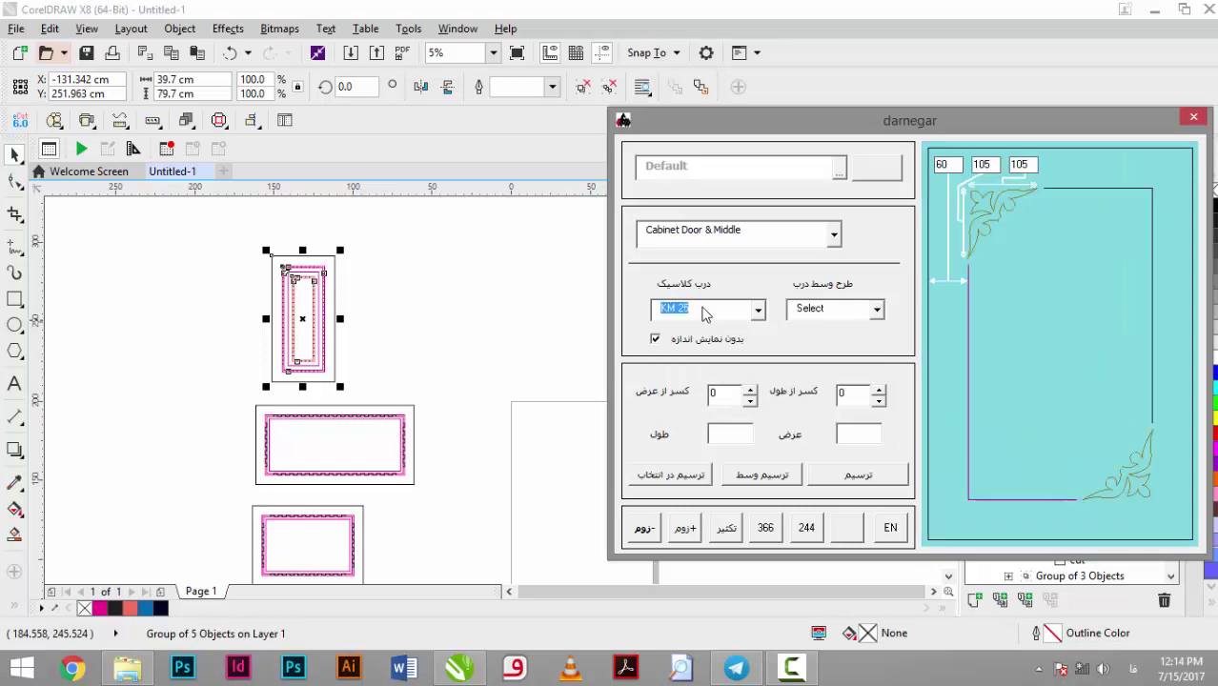
scroll(706, 315, down, 1)
scroll(705, 314, down, 1)
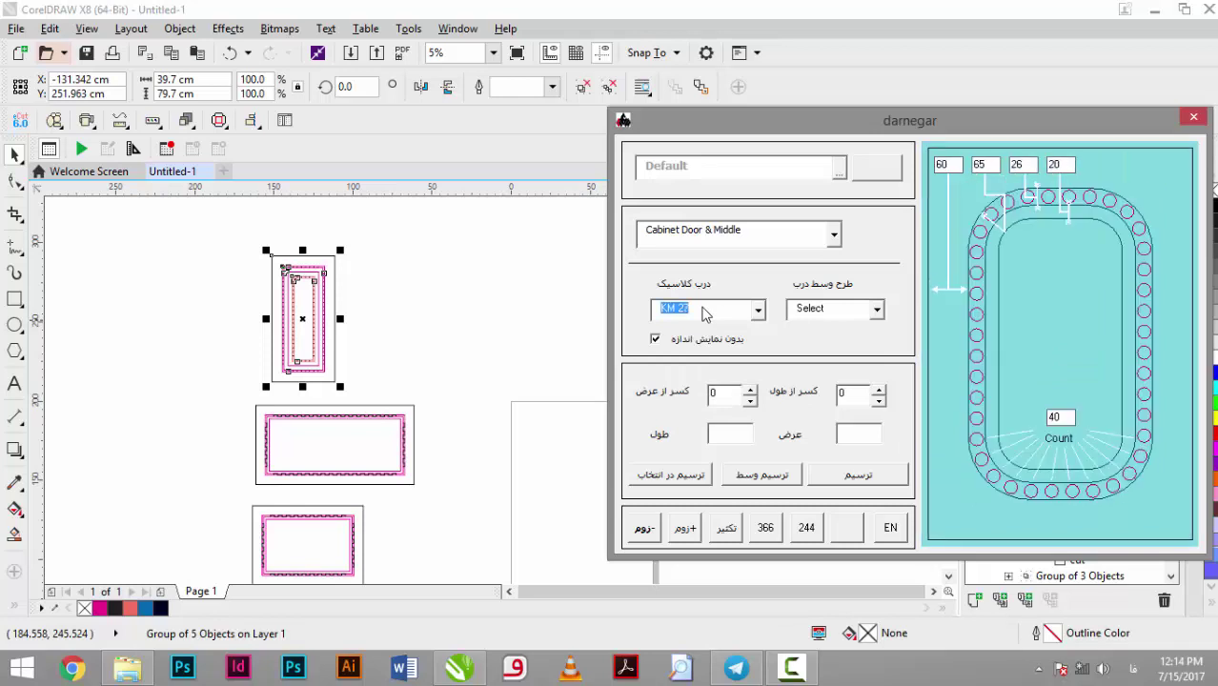
scroll(705, 314, down, 1)
scroll(705, 315, down, 1)
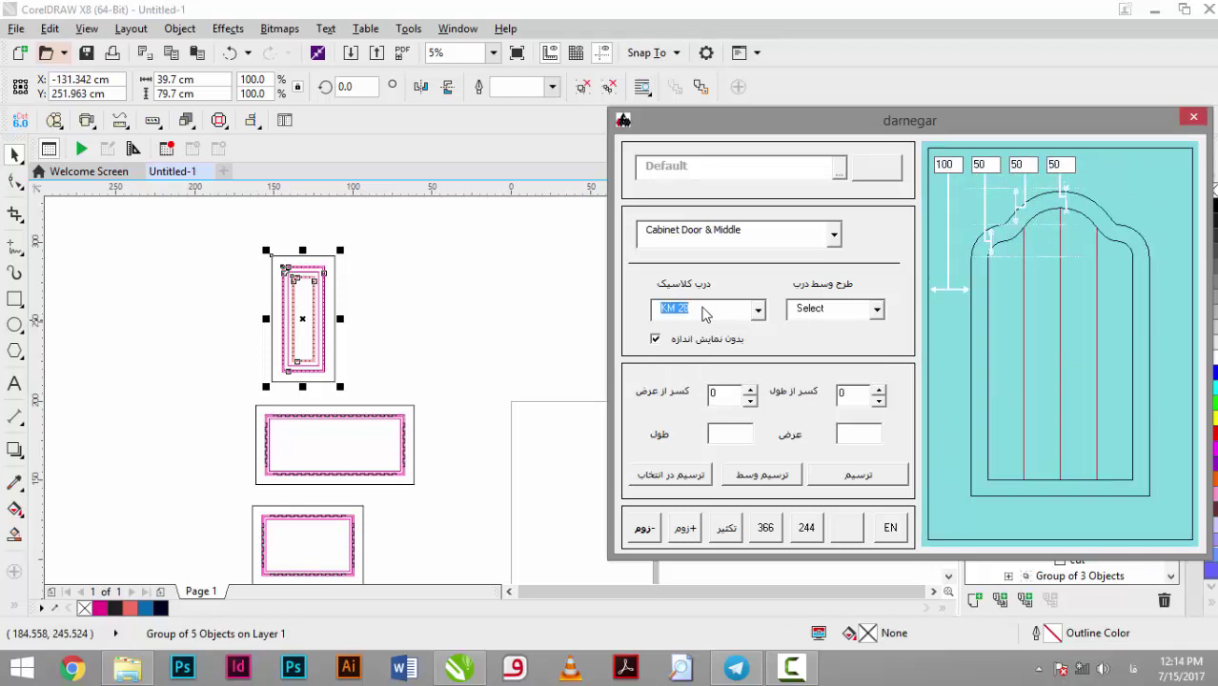
scroll(706, 315, down, 1)
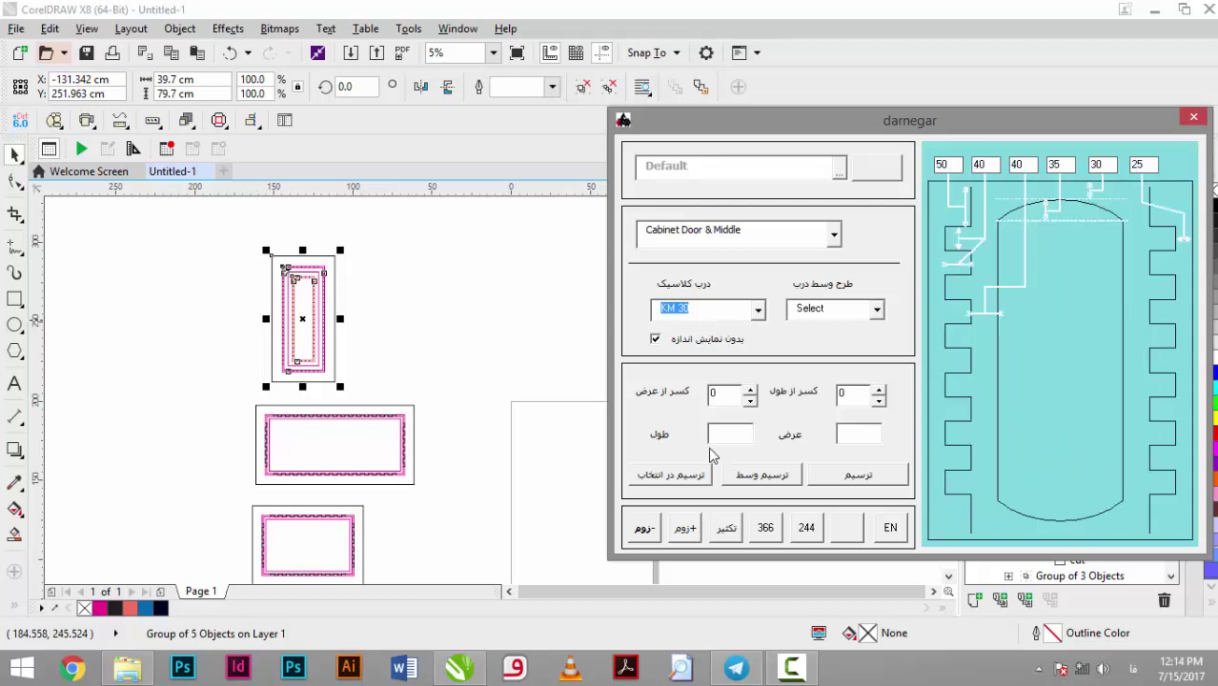
click(739, 427)
- Set length to 1200 and draw the 1200 by 900 KM 30 door
text(00)
key(Tab)
text(900)
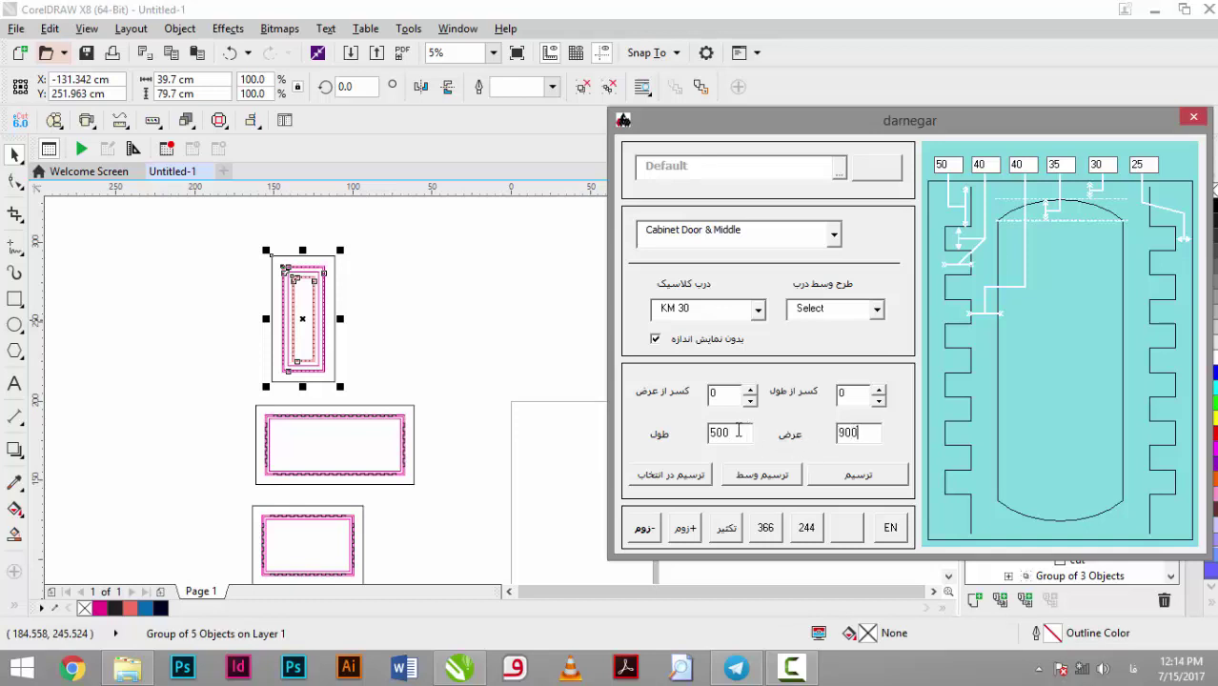
double_click(738, 432)
text(120)
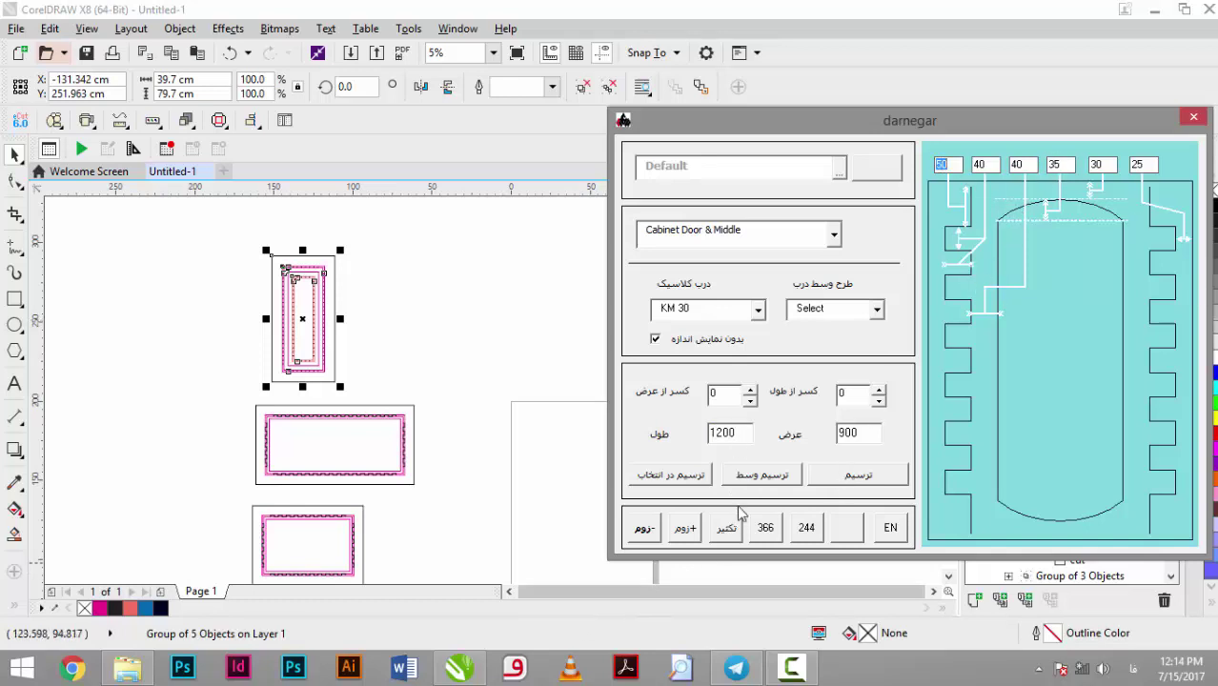
click(825, 487)
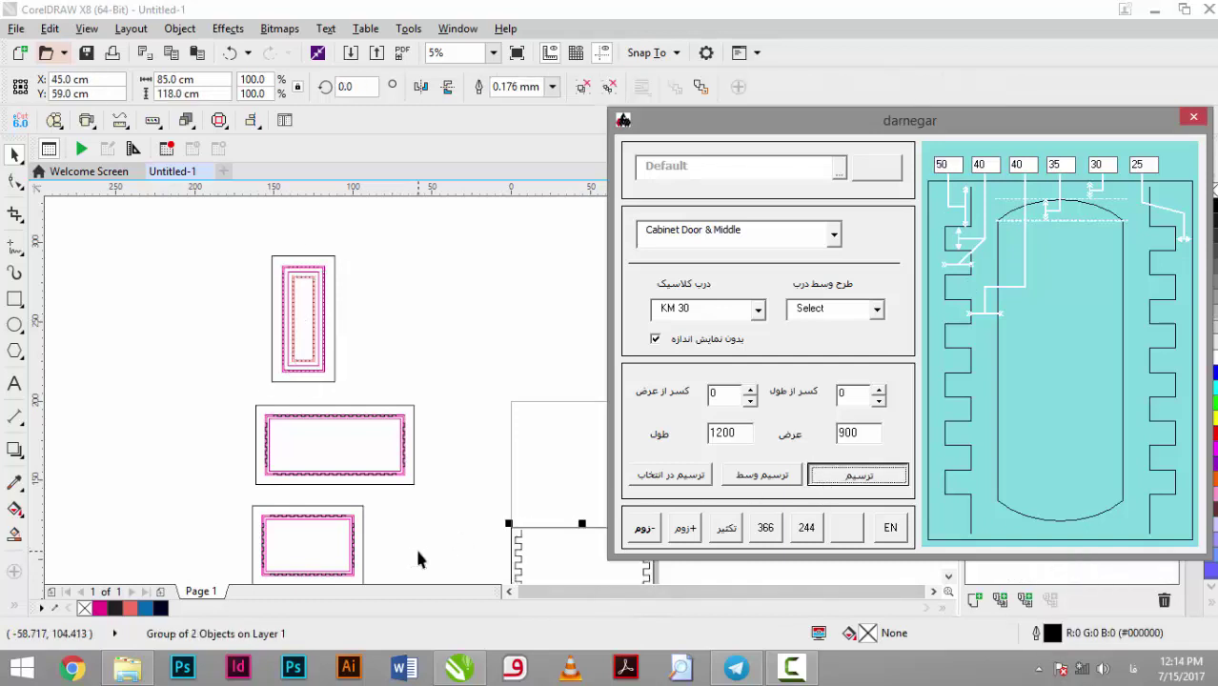
- Move the new KM 30 door up beside the other doors and select it
drag(520, 557, 440, 267)
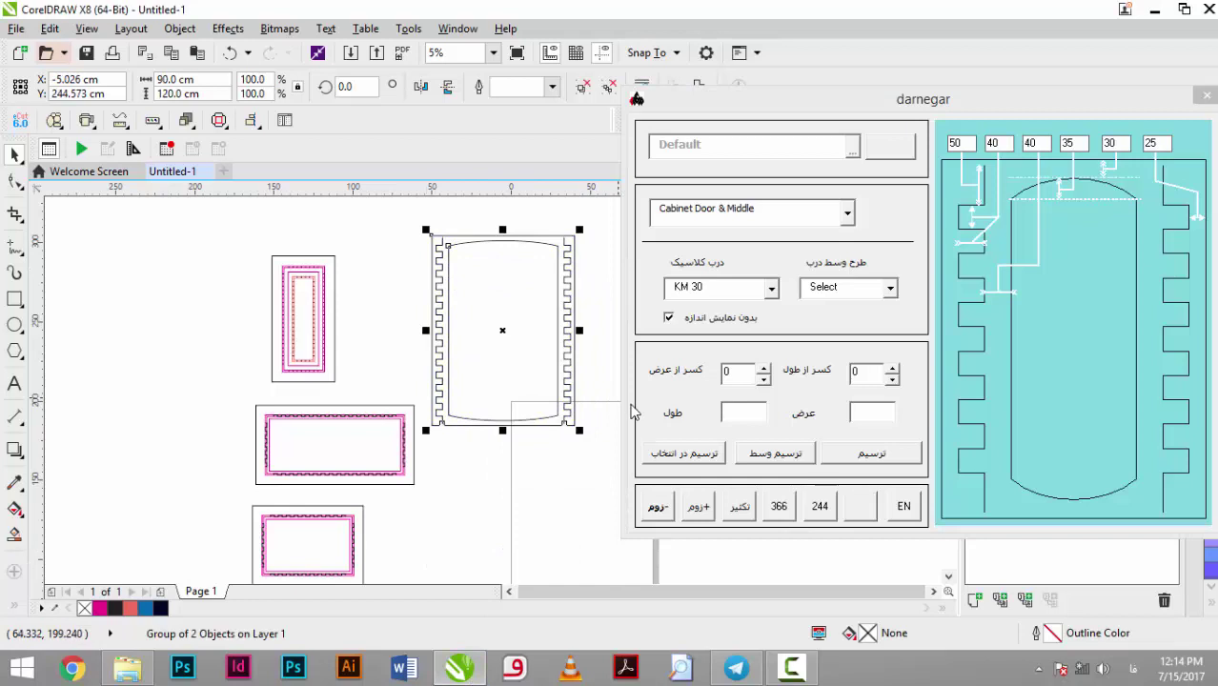
click(489, 455)
scroll(448, 424, up, 3)
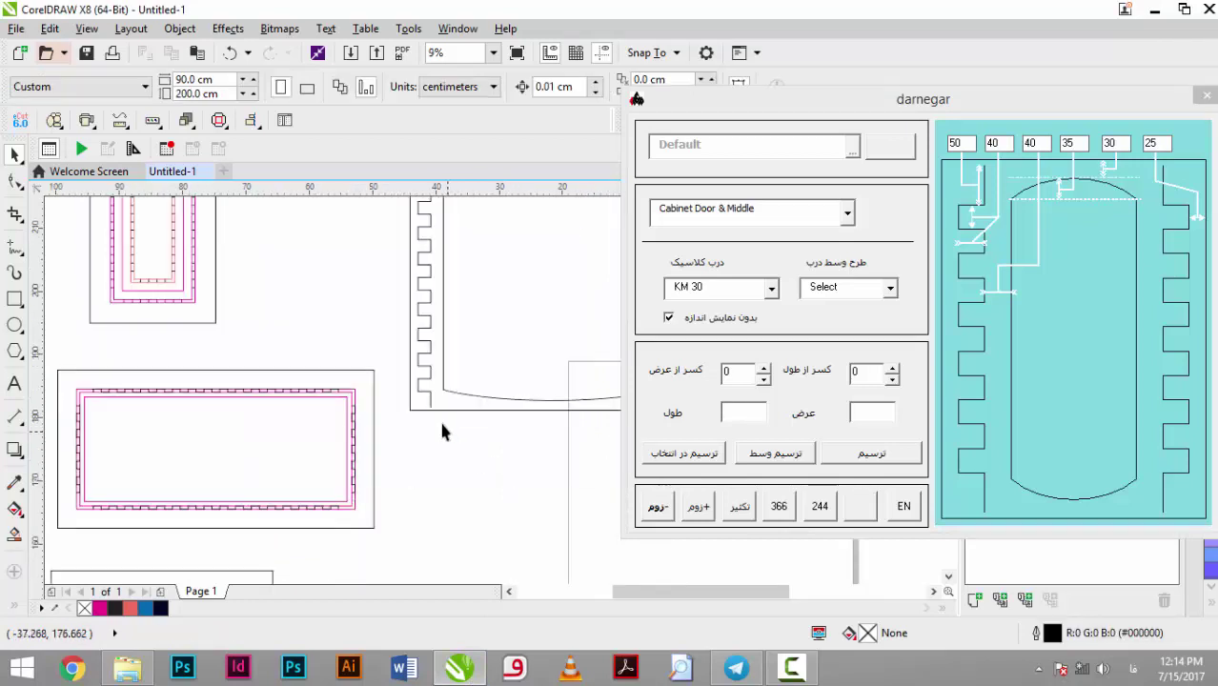
scroll(437, 424, down, 3)
click(502, 352)
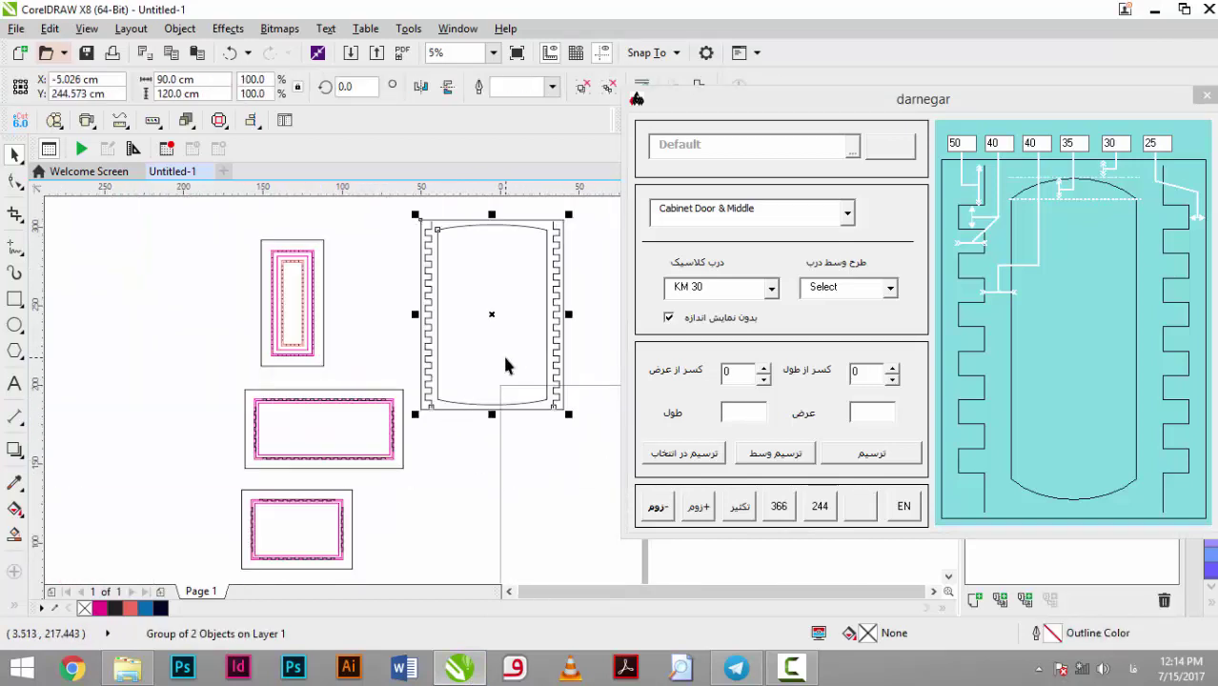
- Set the classic door frame style to KM 04 after trying KM 31 and KM 32
click(772, 293)
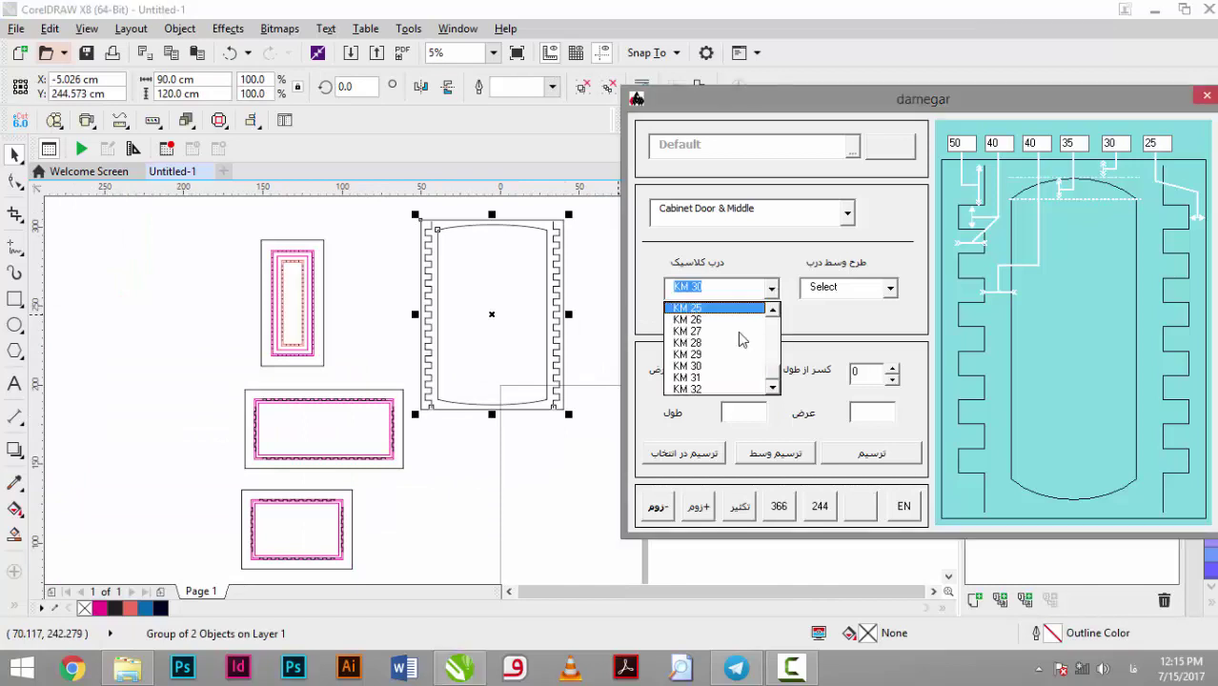
click(717, 379)
key(Down)
key(Tab)
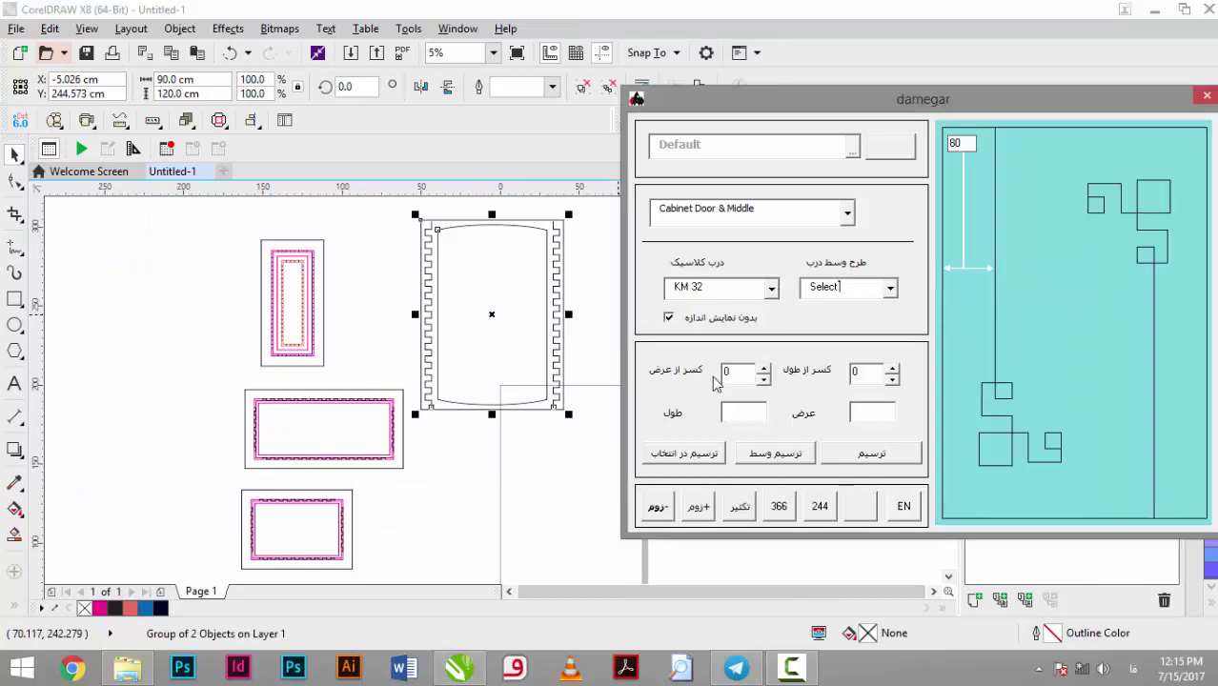
click(770, 289)
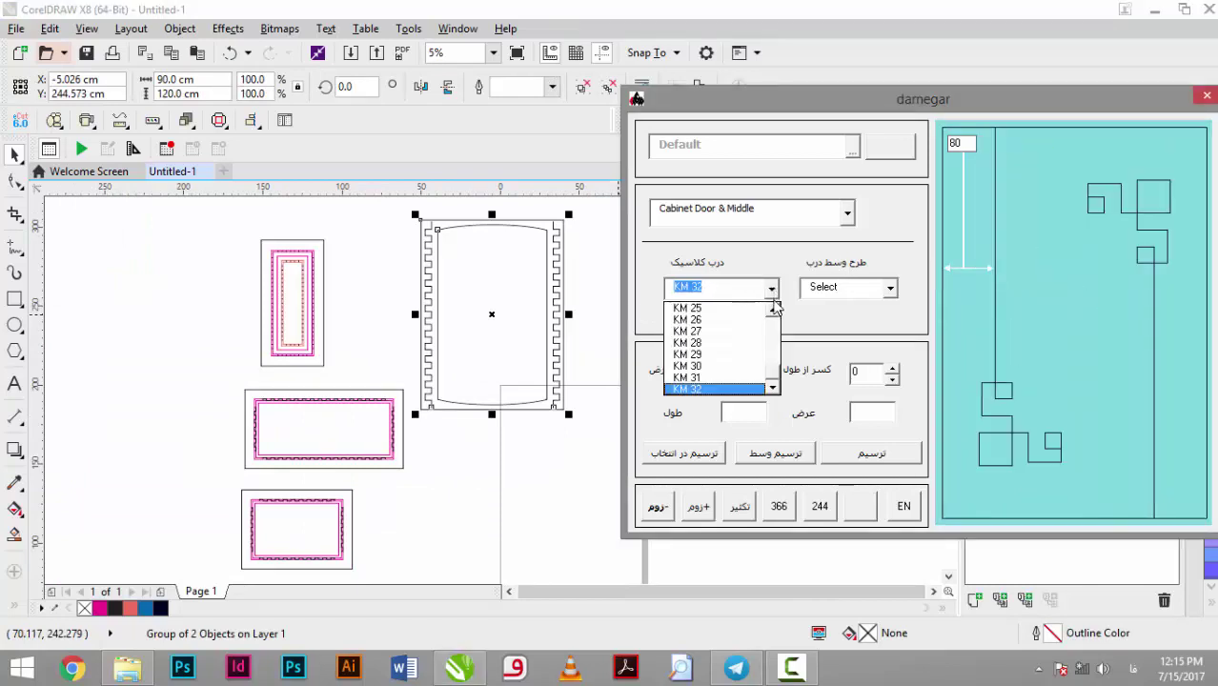
drag(774, 374, 774, 324)
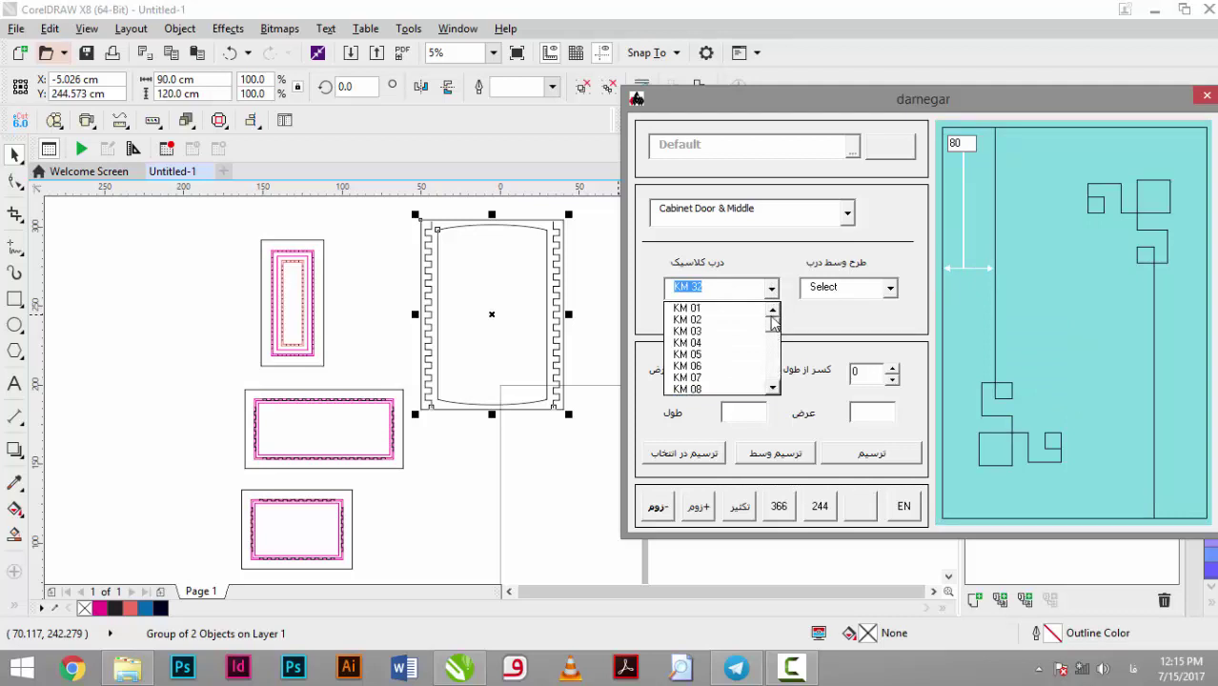
click(717, 345)
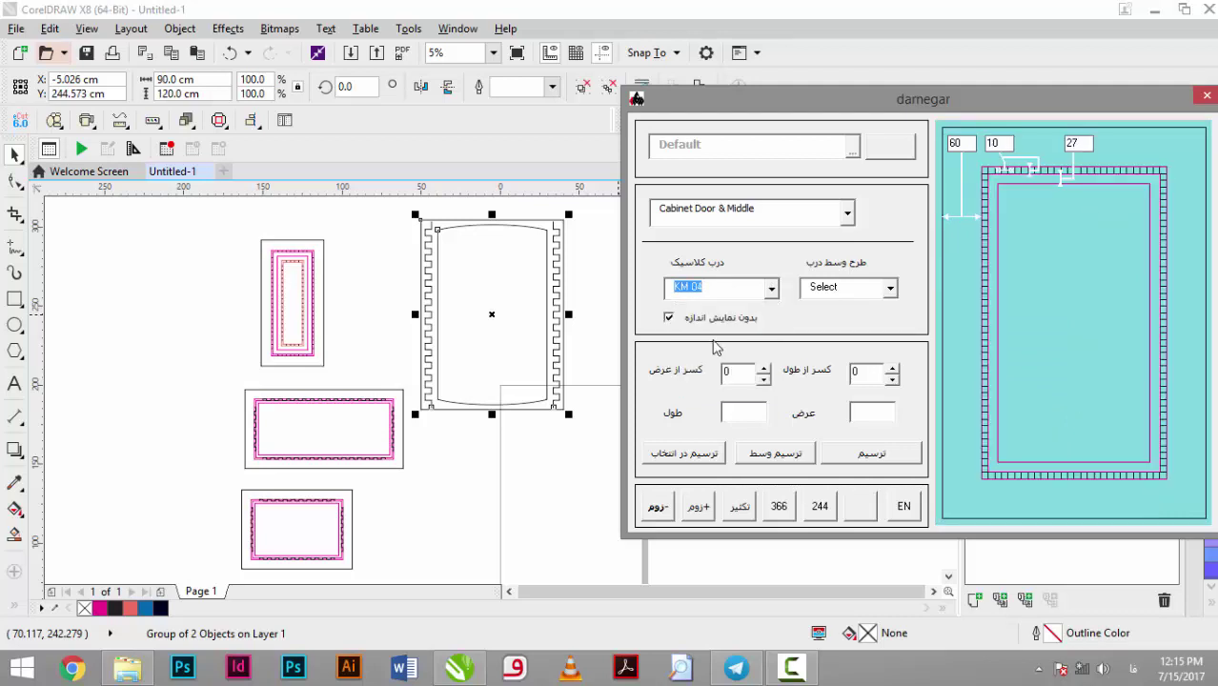
- Pick middle design KM 09 and enter 800 for both length and width
click(891, 289)
click(850, 320)
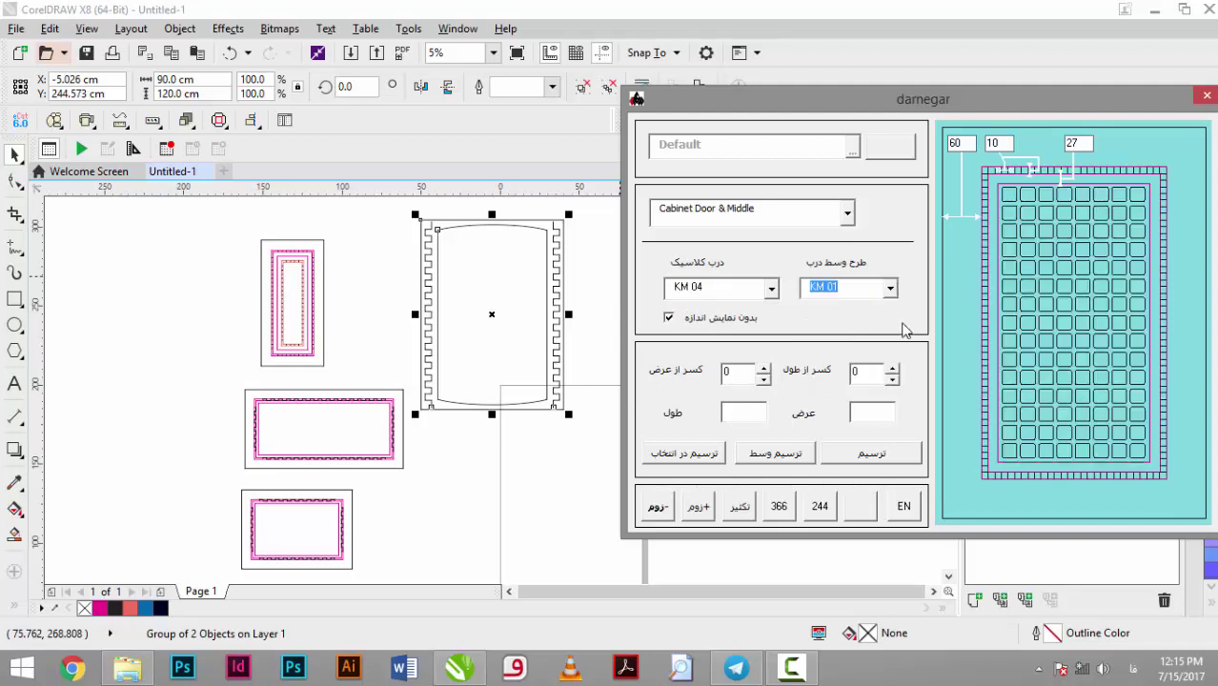
key(Down)
key(Down)
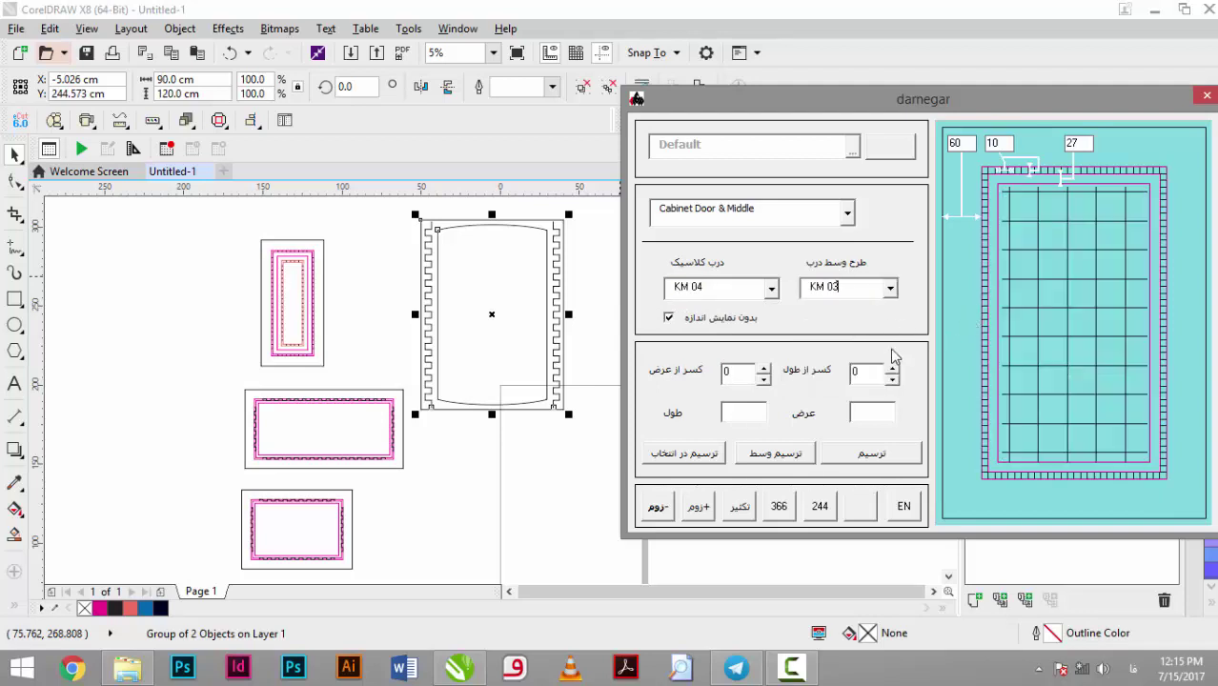
key(Down)
key(Down)
key(Down)
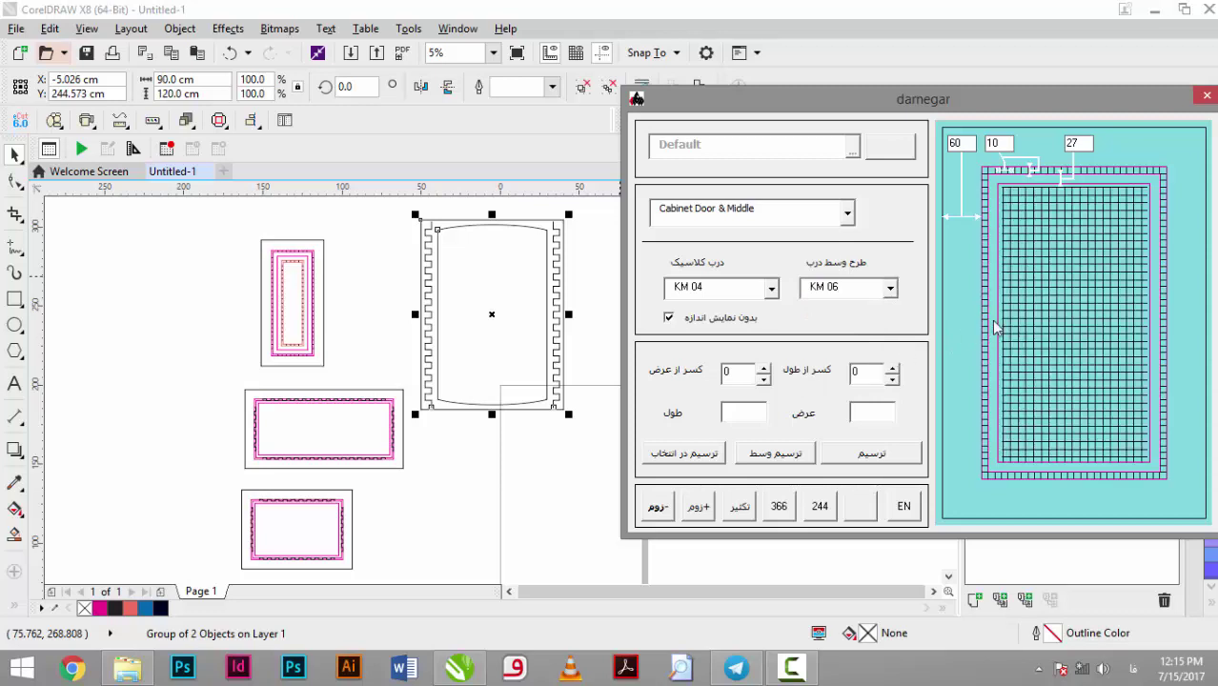
key(Down)
key(Down)
key(Down)
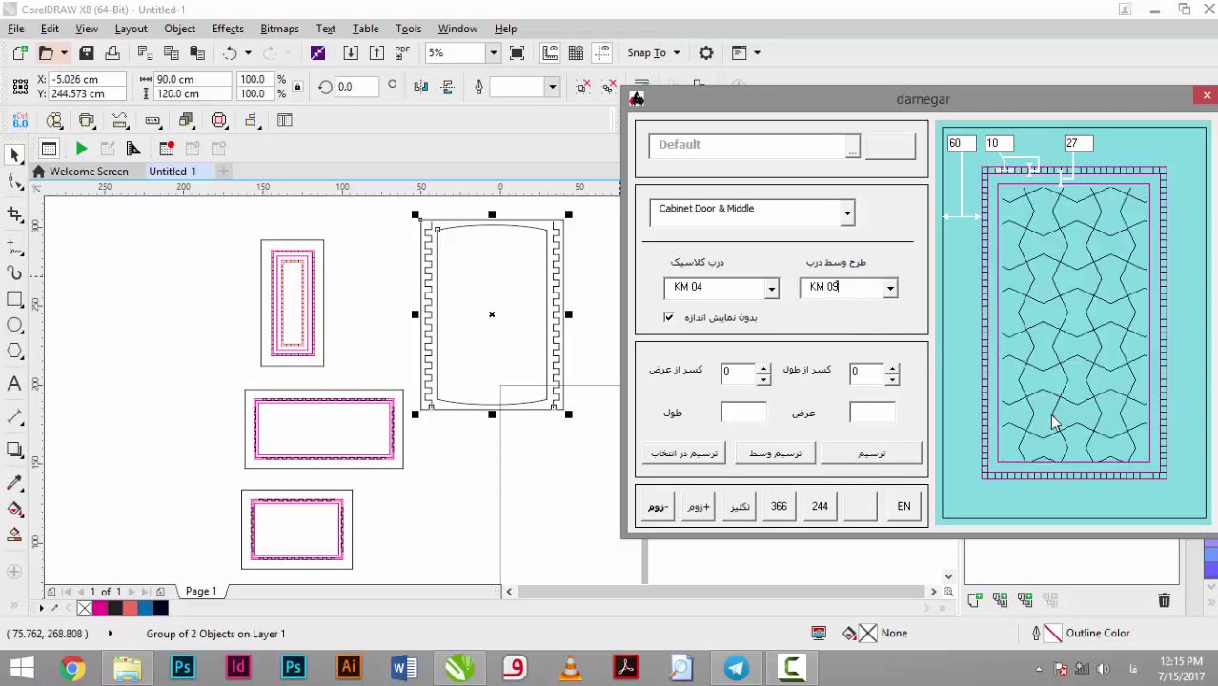
click(758, 417)
text(2)
text(4)
click(861, 414)
- Draw the 800 by 800 KM 04 door with its zigzag middle onto the page
click(848, 457)
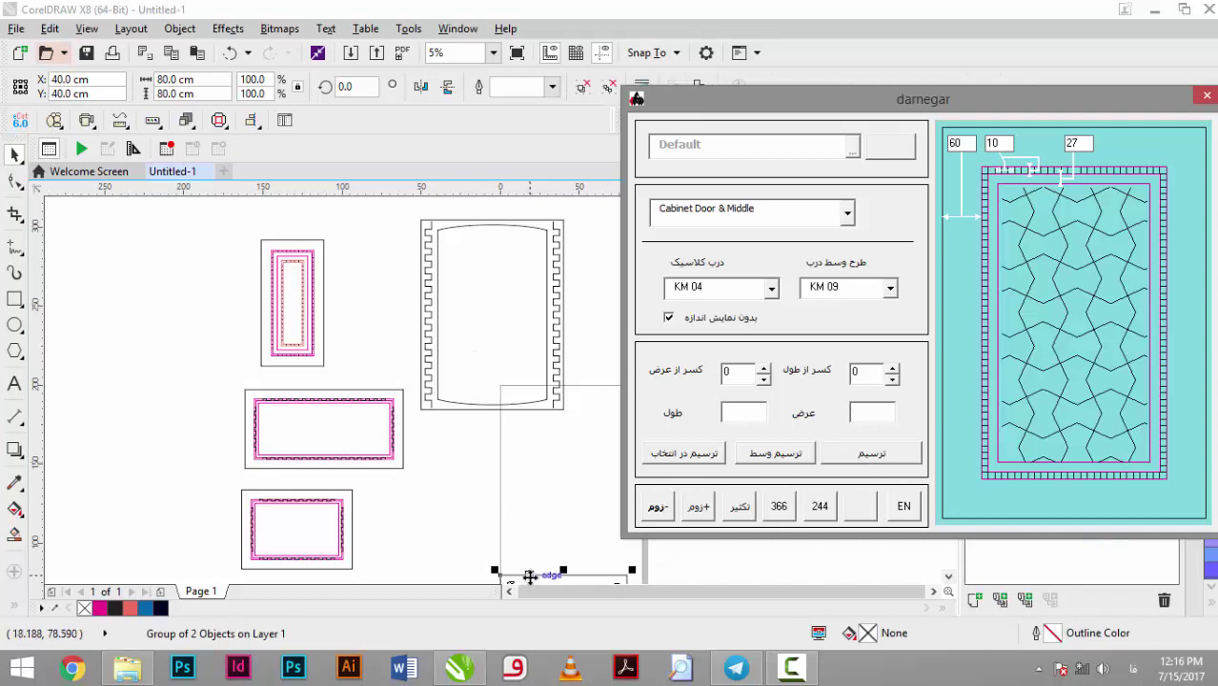
- Move the zigzag door panel up onto the page and zoom out to see all the frames
drag(527, 583, 466, 443)
click(365, 515)
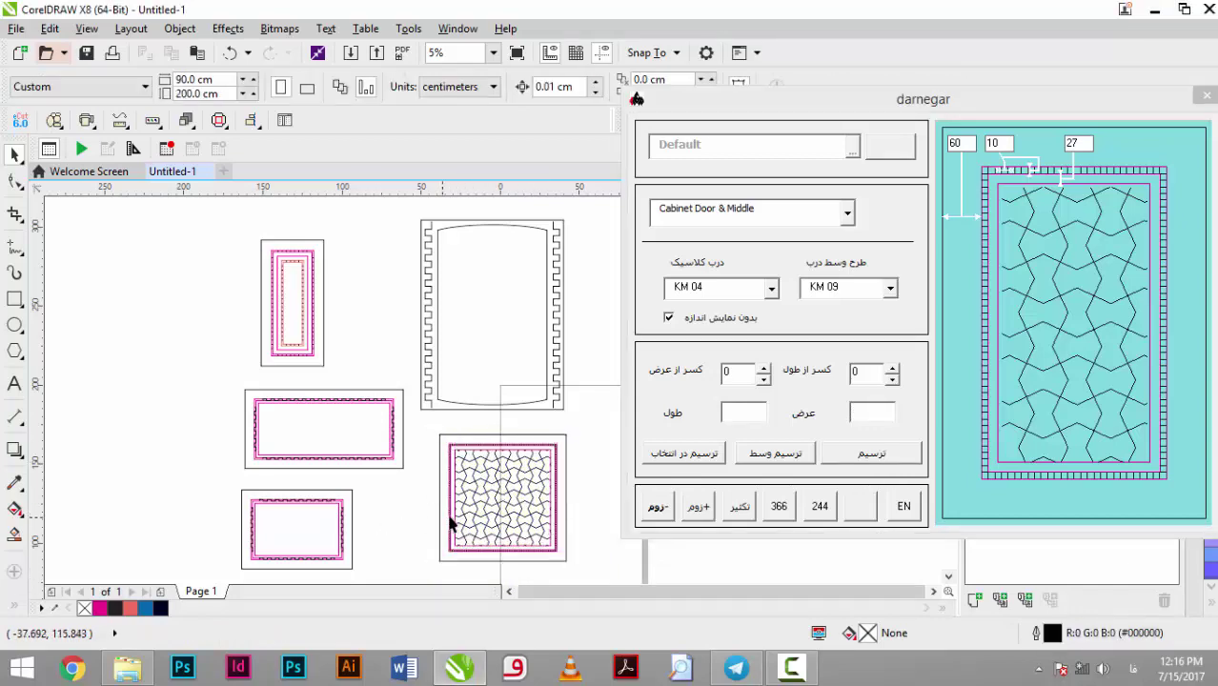
scroll(476, 492, up, 2)
scroll(451, 349, up, 1)
scroll(531, 329, down, 2)
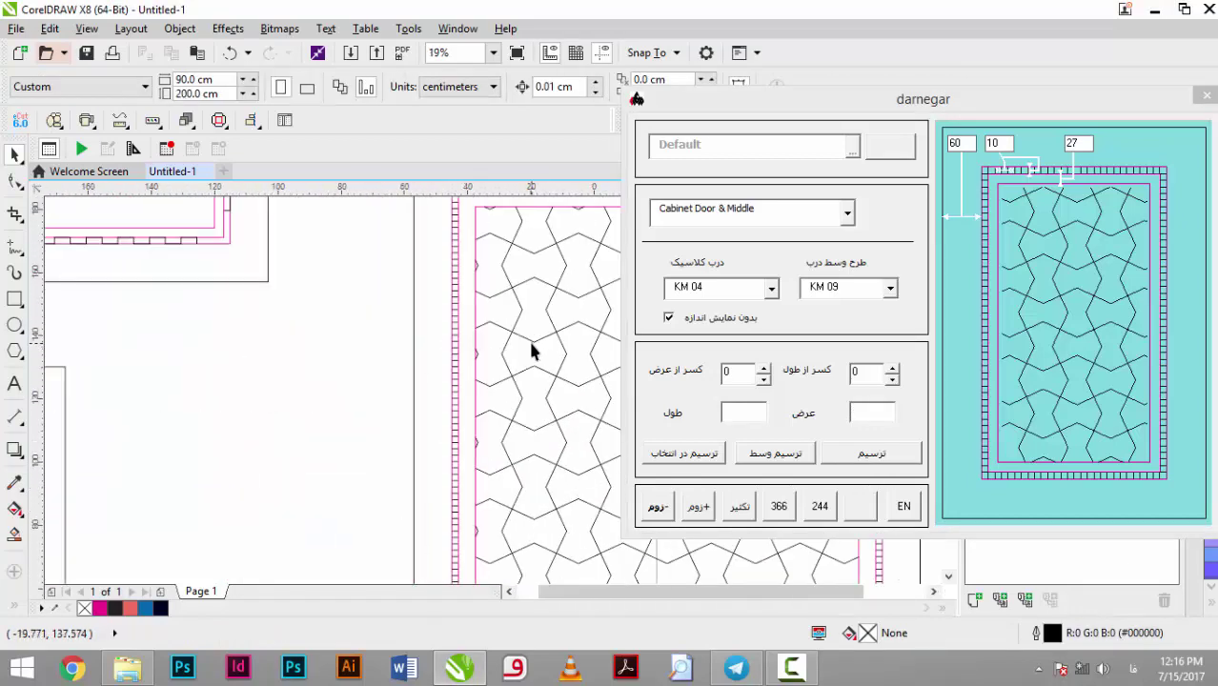
scroll(531, 345, down, 1)
scroll(508, 461, down, 1)
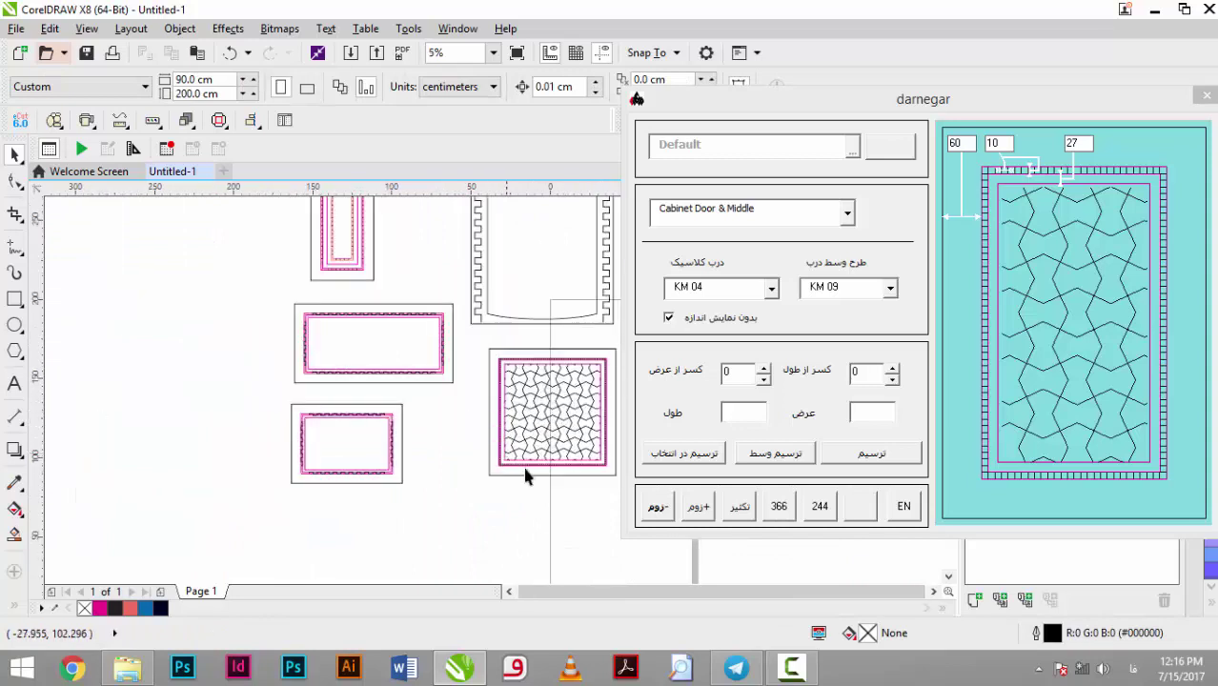
click(933, 592)
click(934, 592)
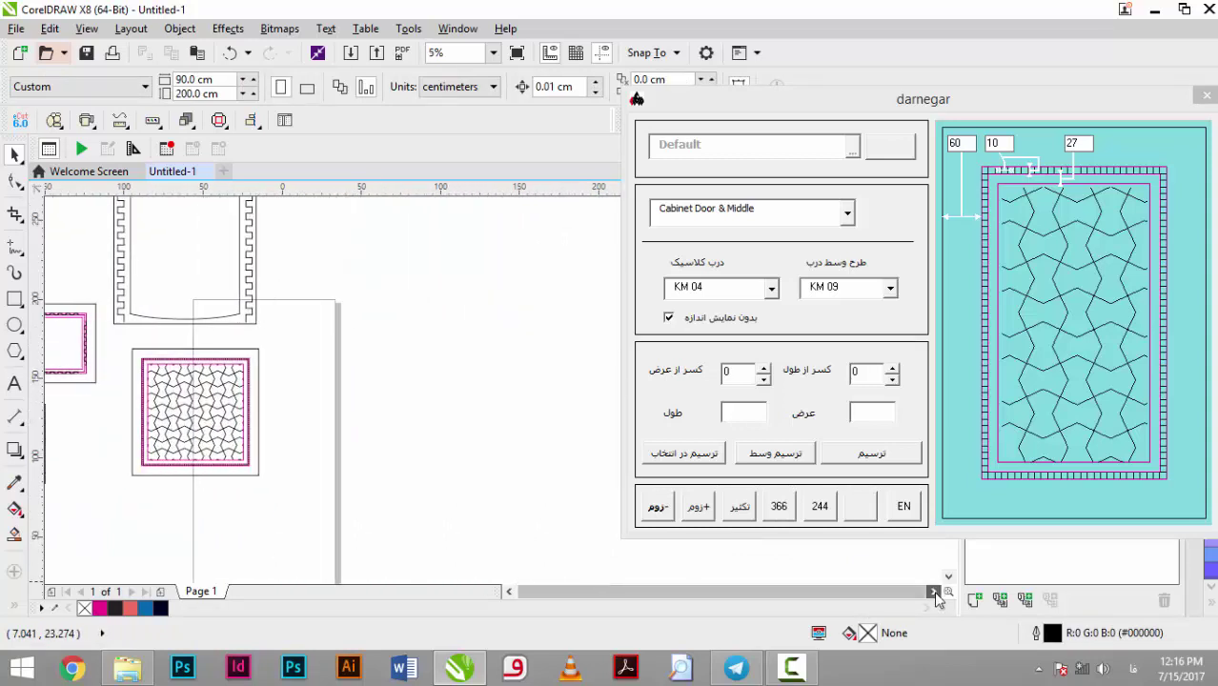
click(673, 455)
- Draw a sizing rectangle and have darnegar fit a magenta frame with the zigzag middle pattern inside
click(15, 301)
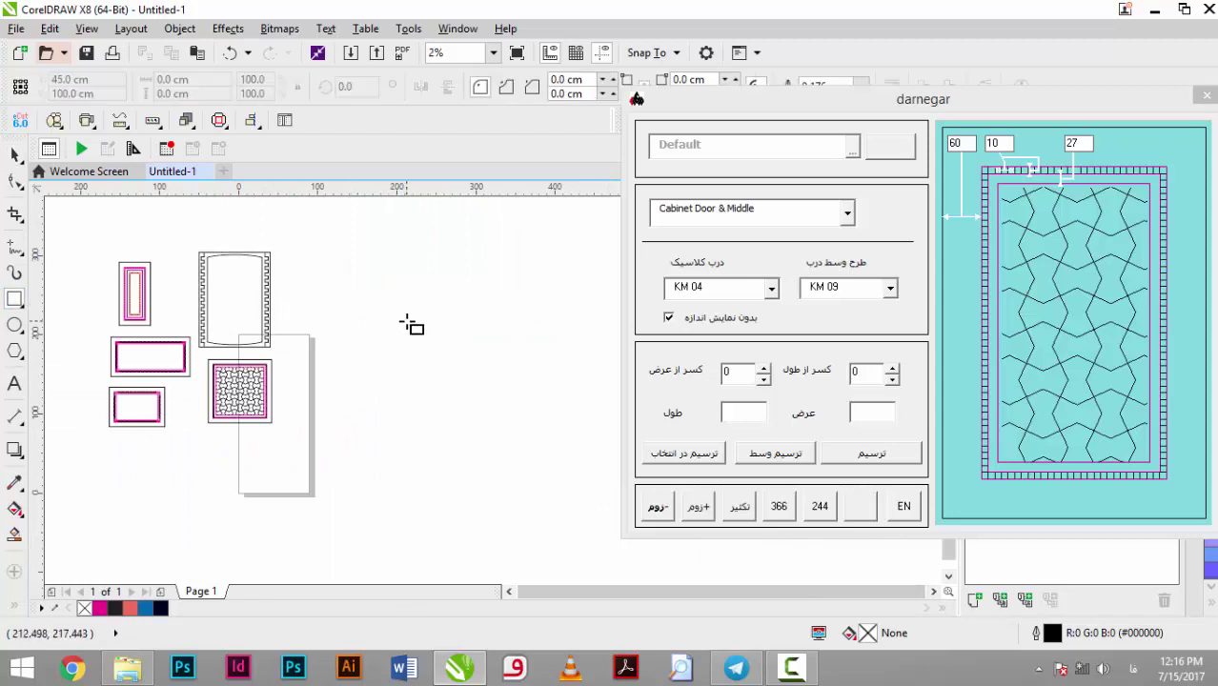
drag(400, 315, 521, 438)
click(690, 457)
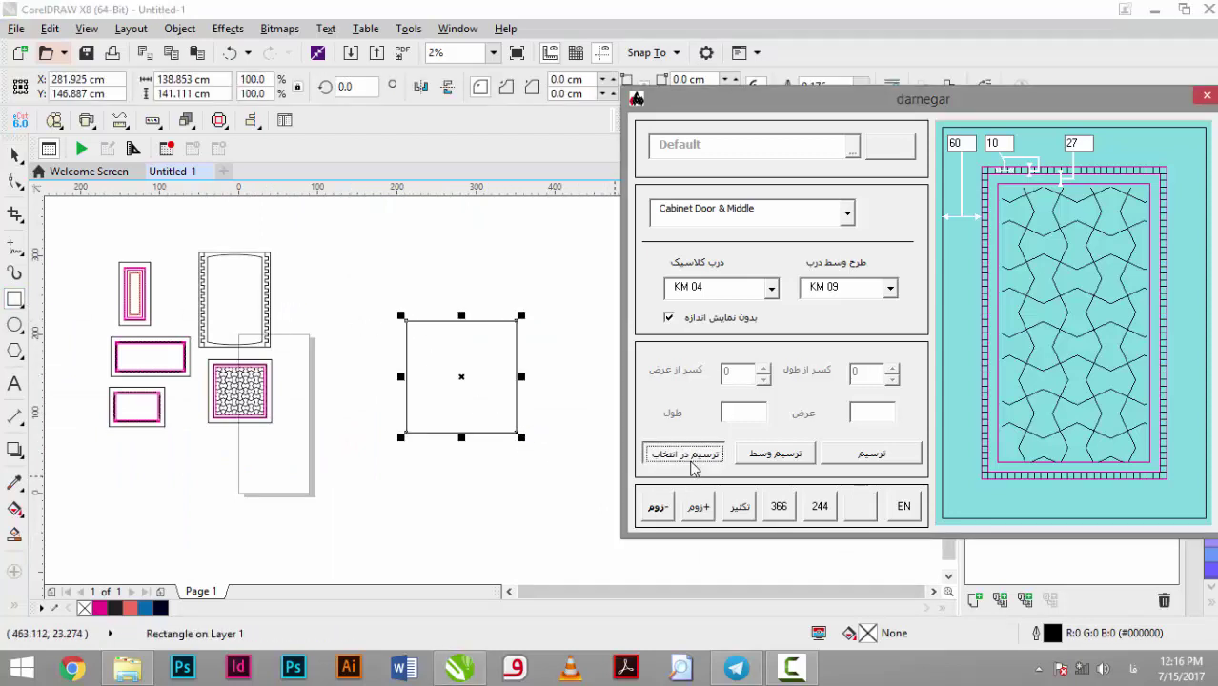
click(888, 455)
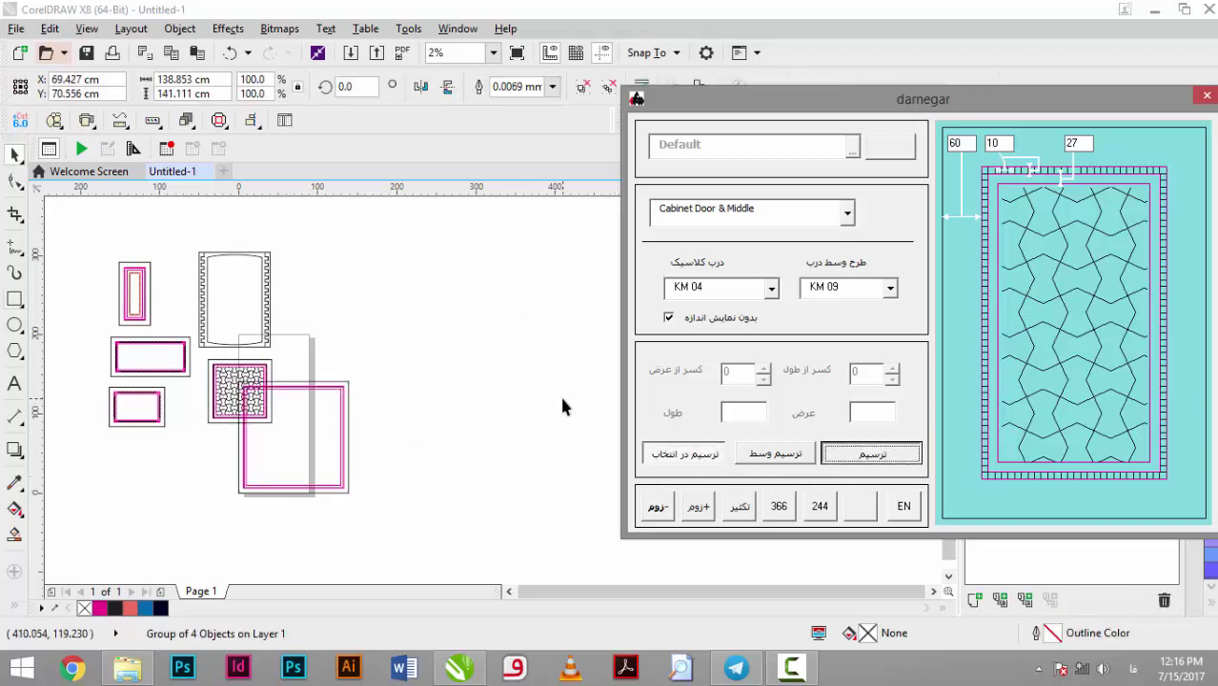
click(798, 455)
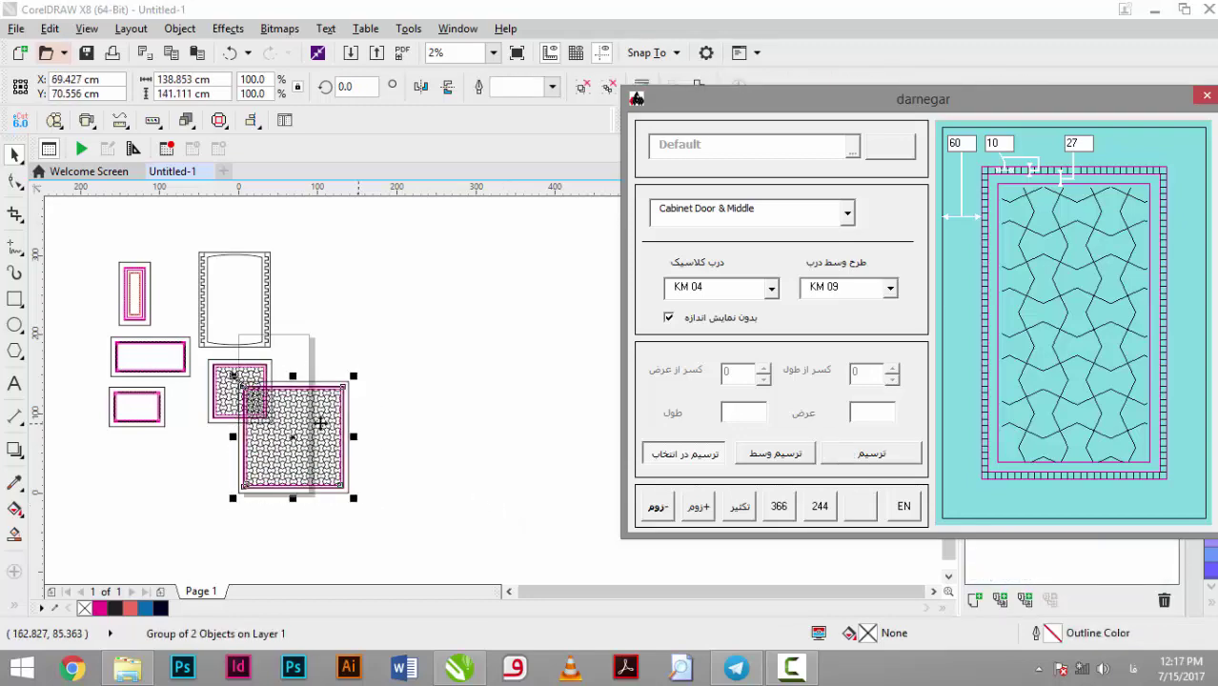
- Move the patterned door to the upper right and set the macro length to 400
drag(285, 429, 383, 297)
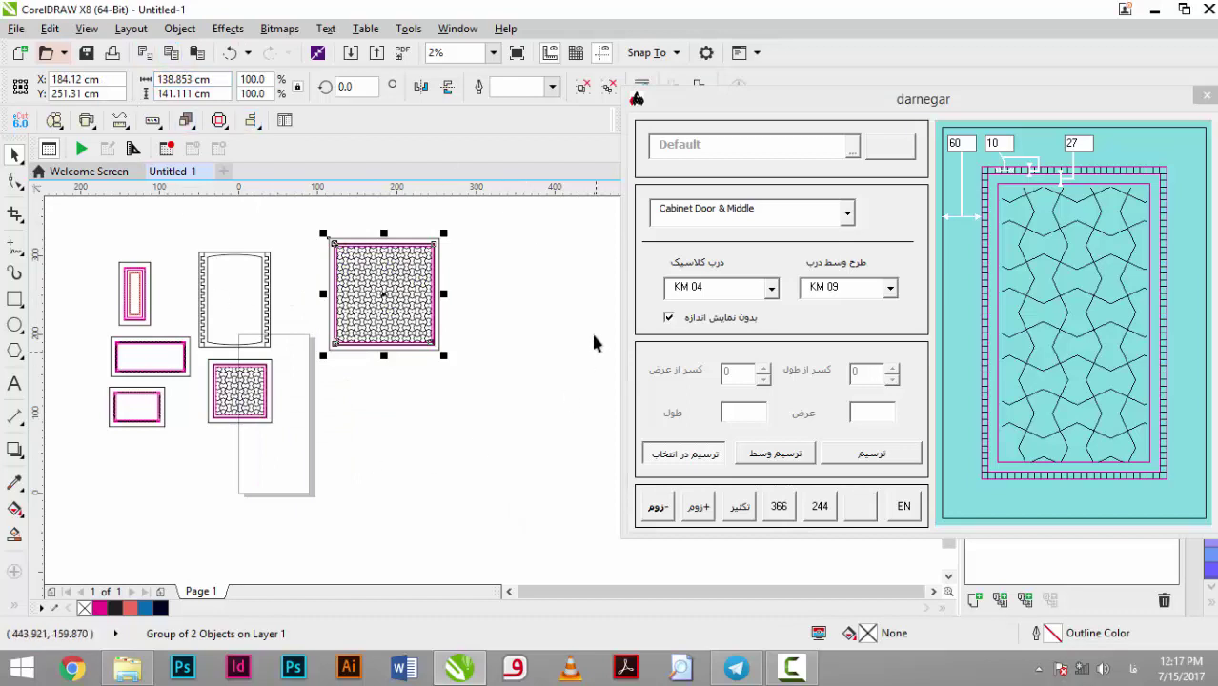
click(745, 417)
click(674, 454)
text(400)
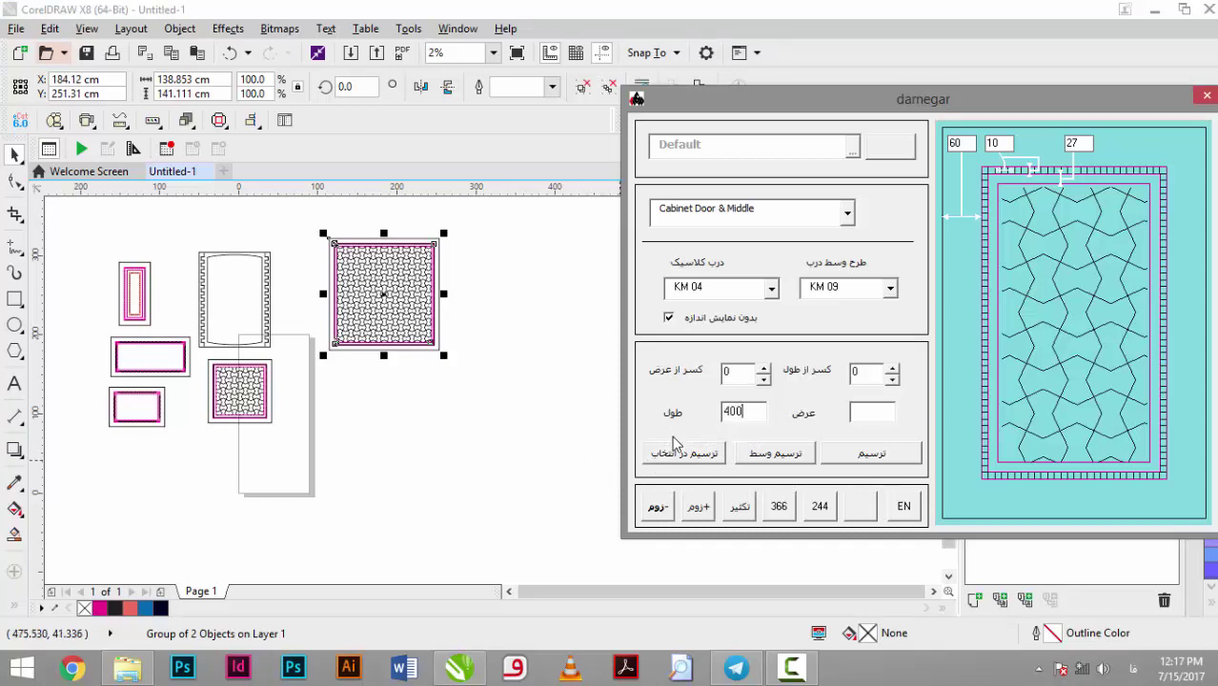
- Draw a wide thin rectangle and a long zigzag middle-pattern strip, undoing a trial move of the strip
click(677, 450)
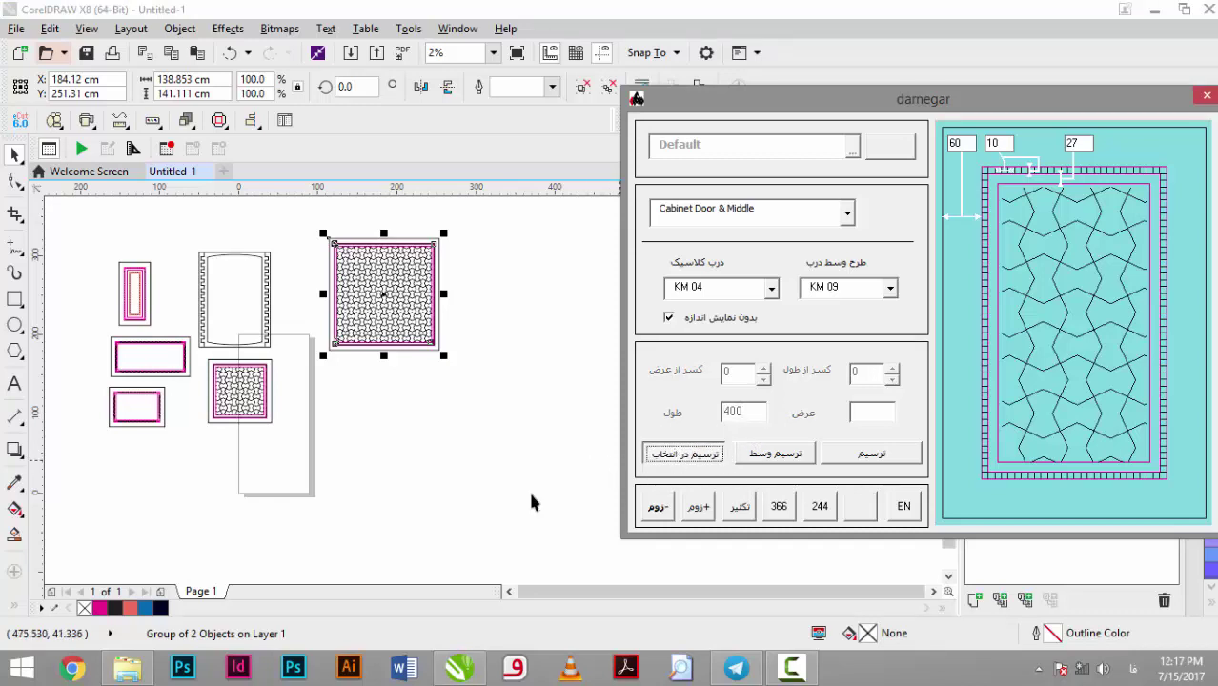
drag(349, 410, 525, 453)
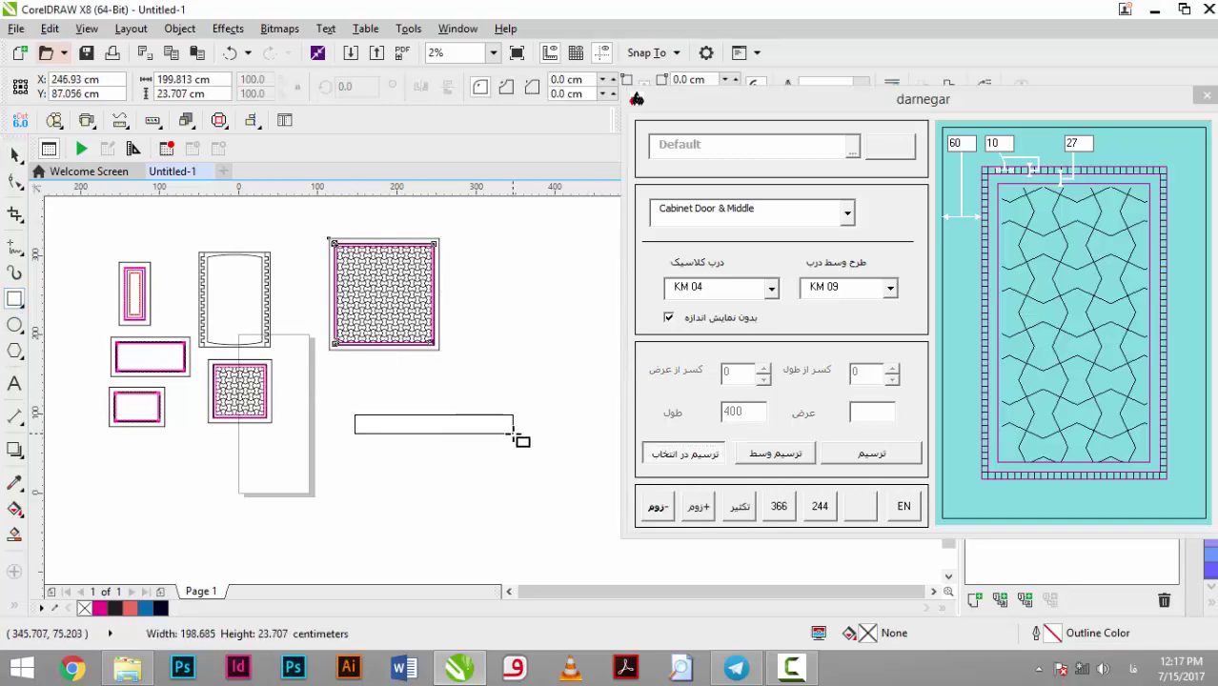
click(780, 457)
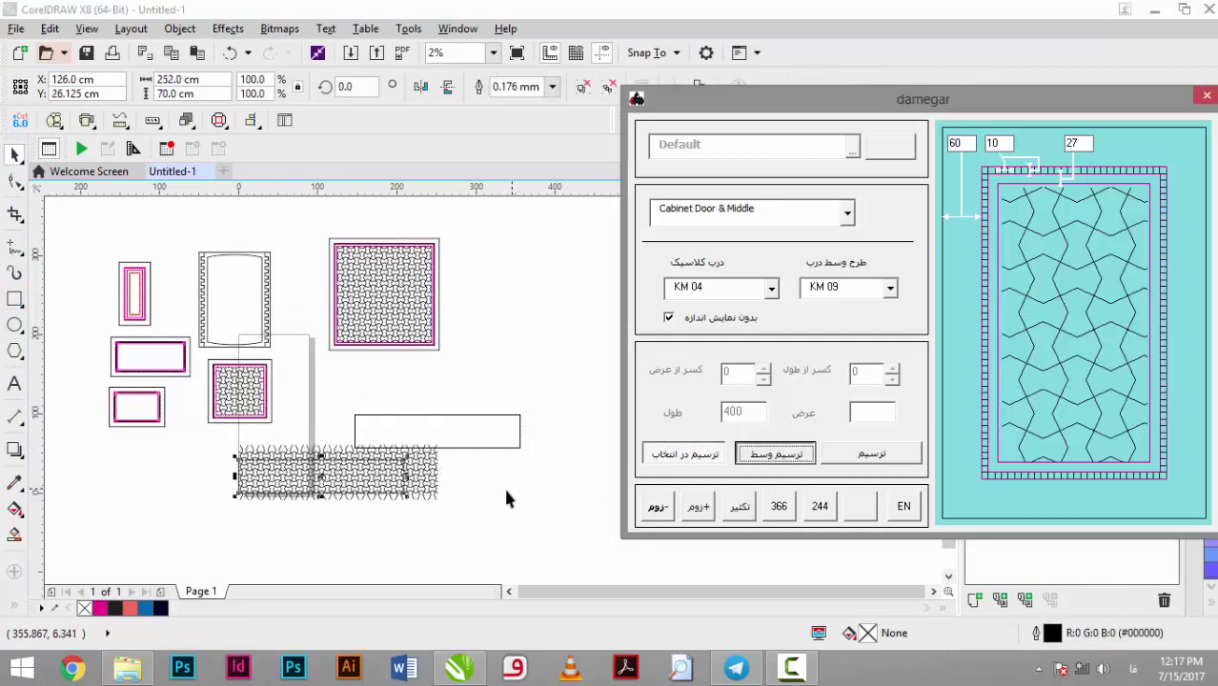
mouse_move(317, 474)
mouse_down()
mouse_move(423, 443)
mouse_move(410, 431)
mouse_up()
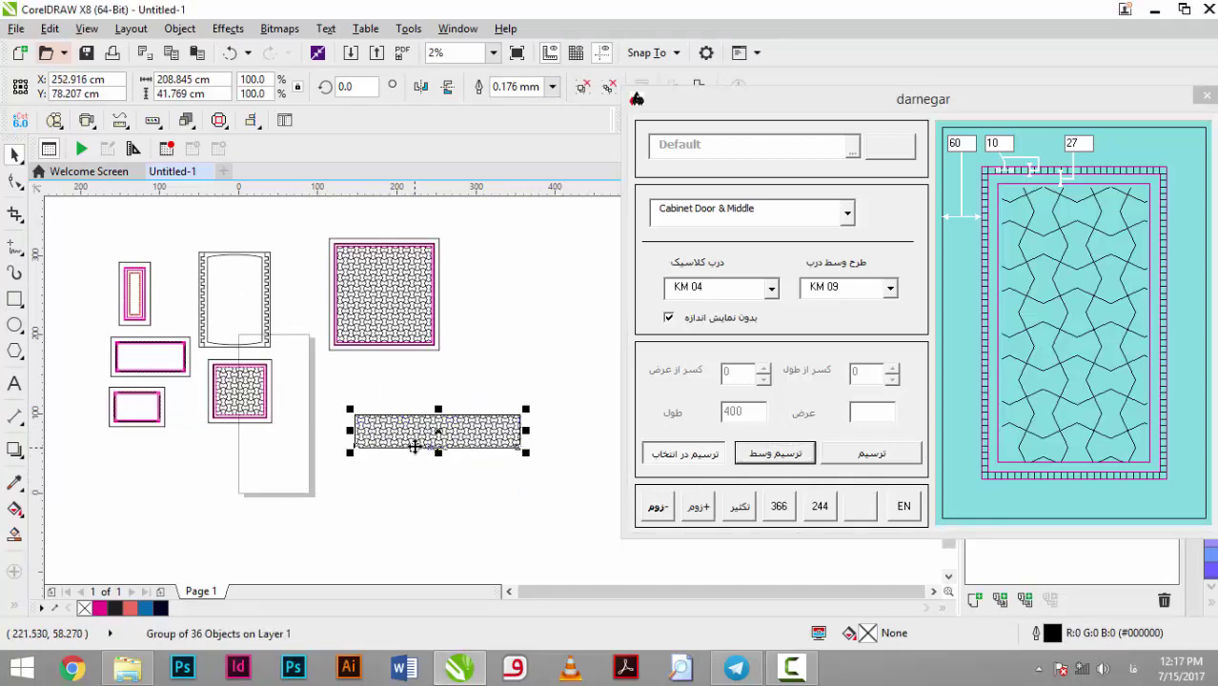
scroll(409, 431, up, 3)
scroll(408, 430, down, 2)
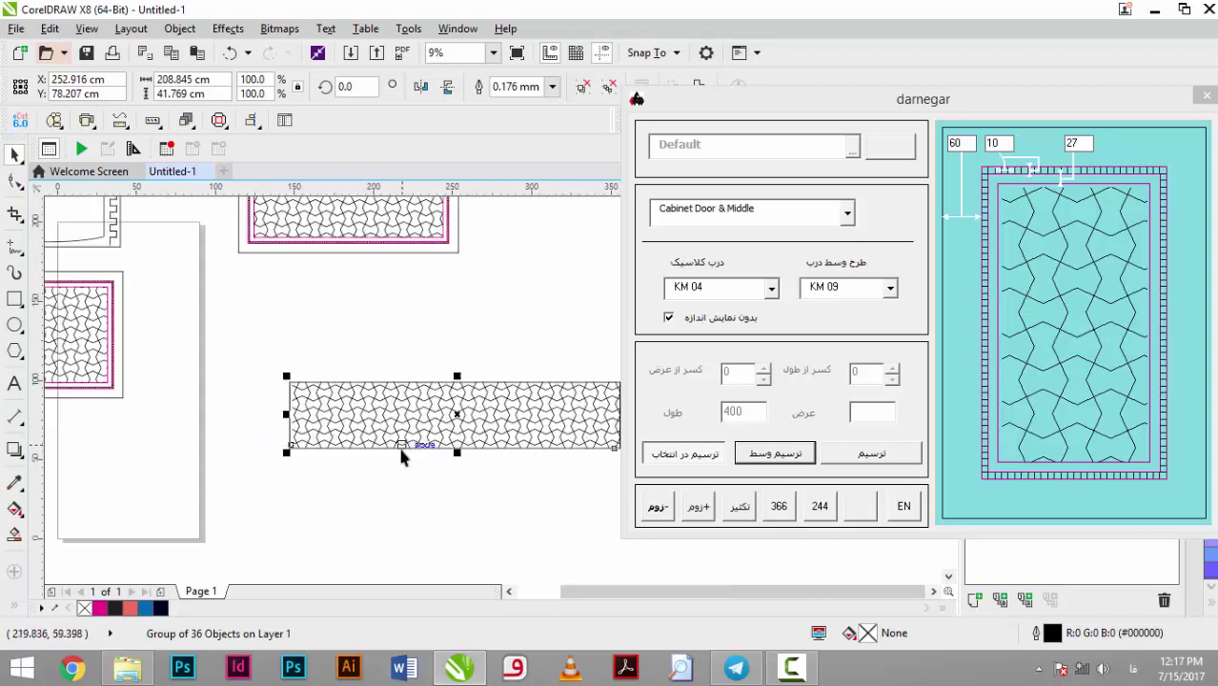
scroll(402, 455, down, 1)
key(ctrl+z)
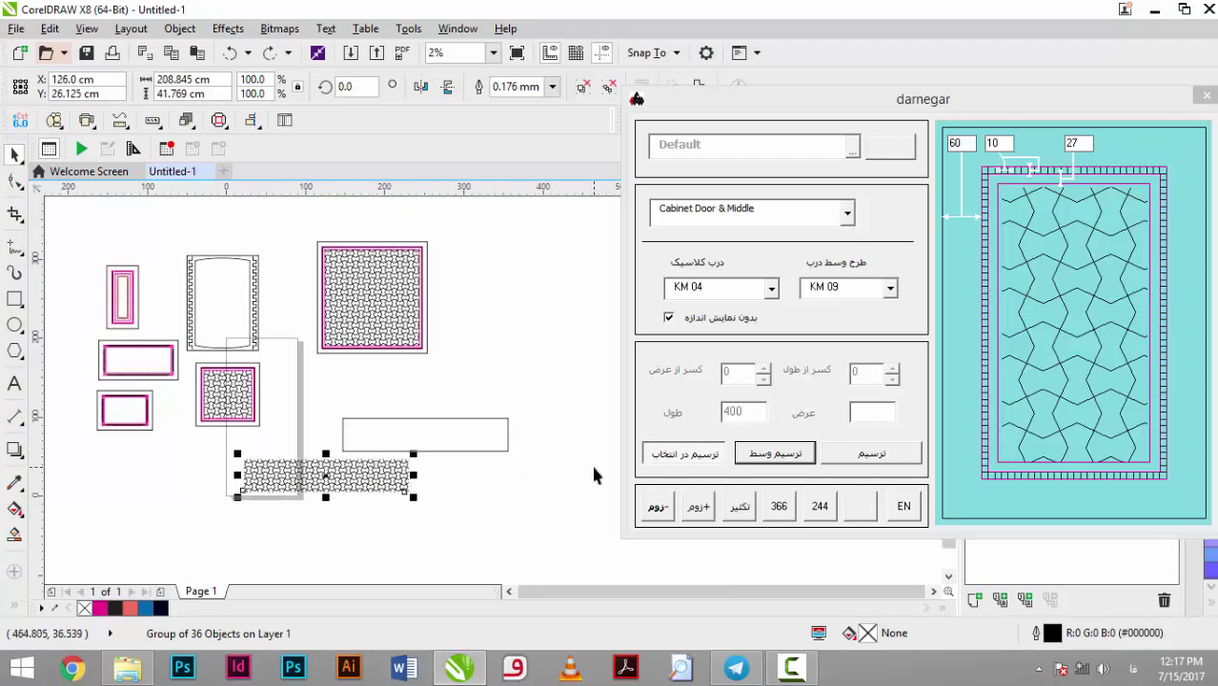
click(593, 464)
click(672, 455)
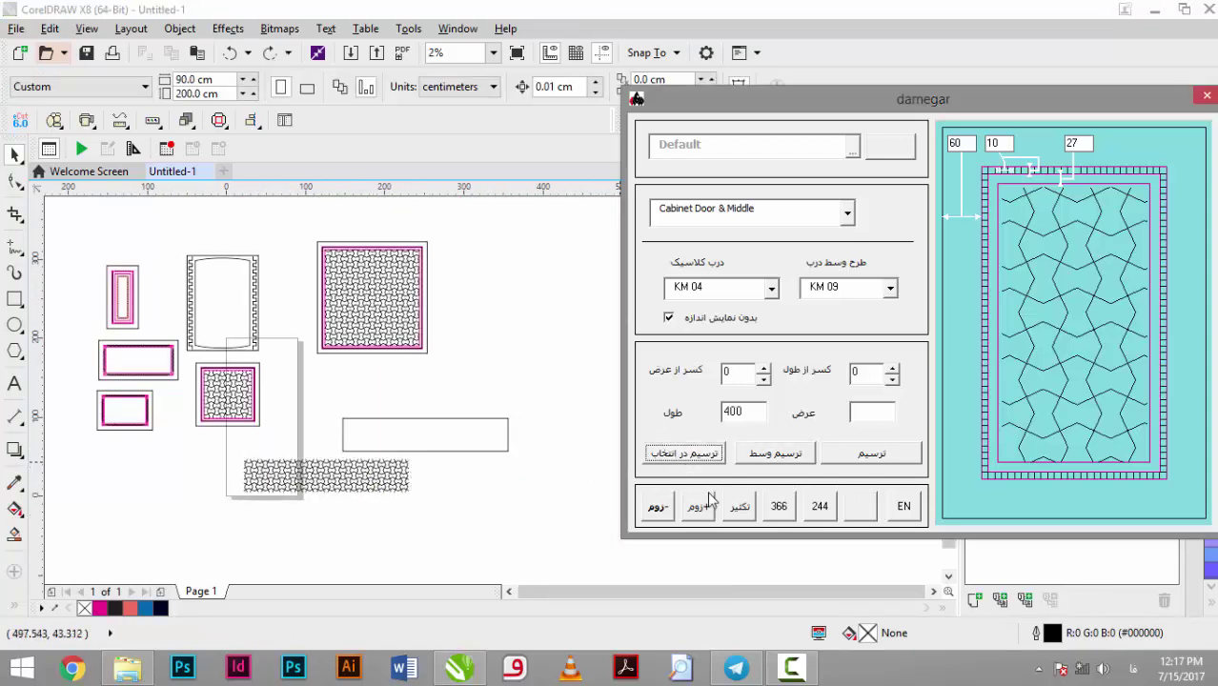
- Draw the 366×183 cm and 244×183 cm board outlines with darnegar
click(905, 506)
click(907, 508)
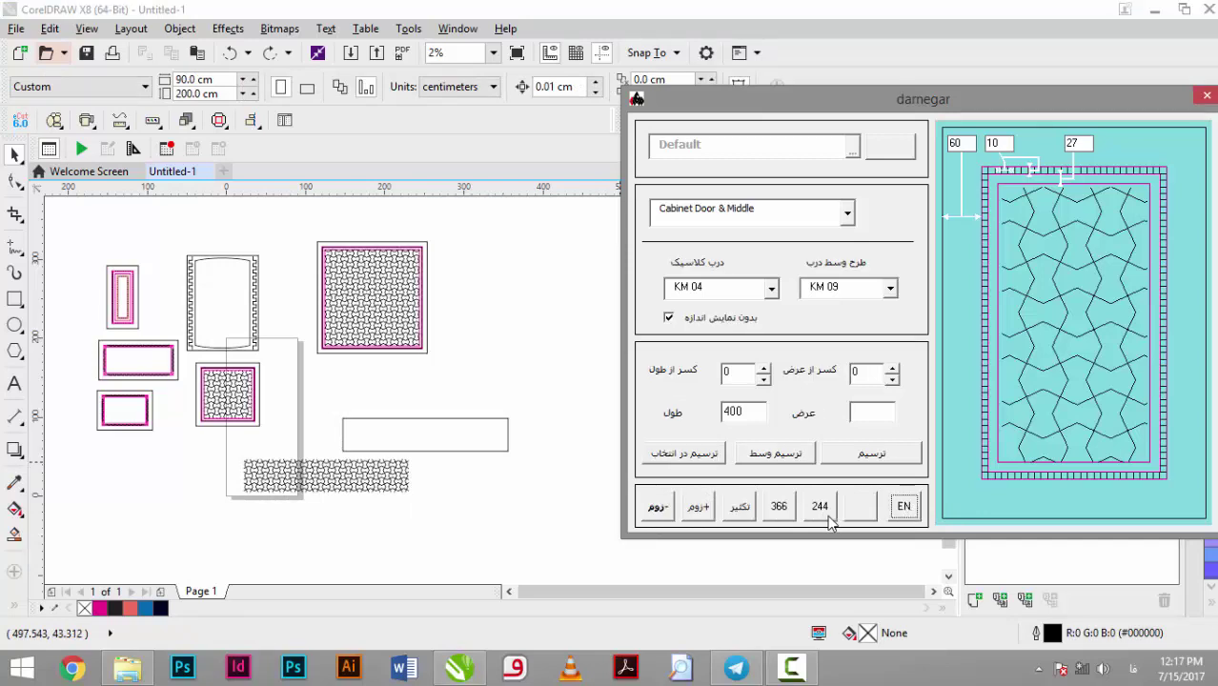
click(779, 511)
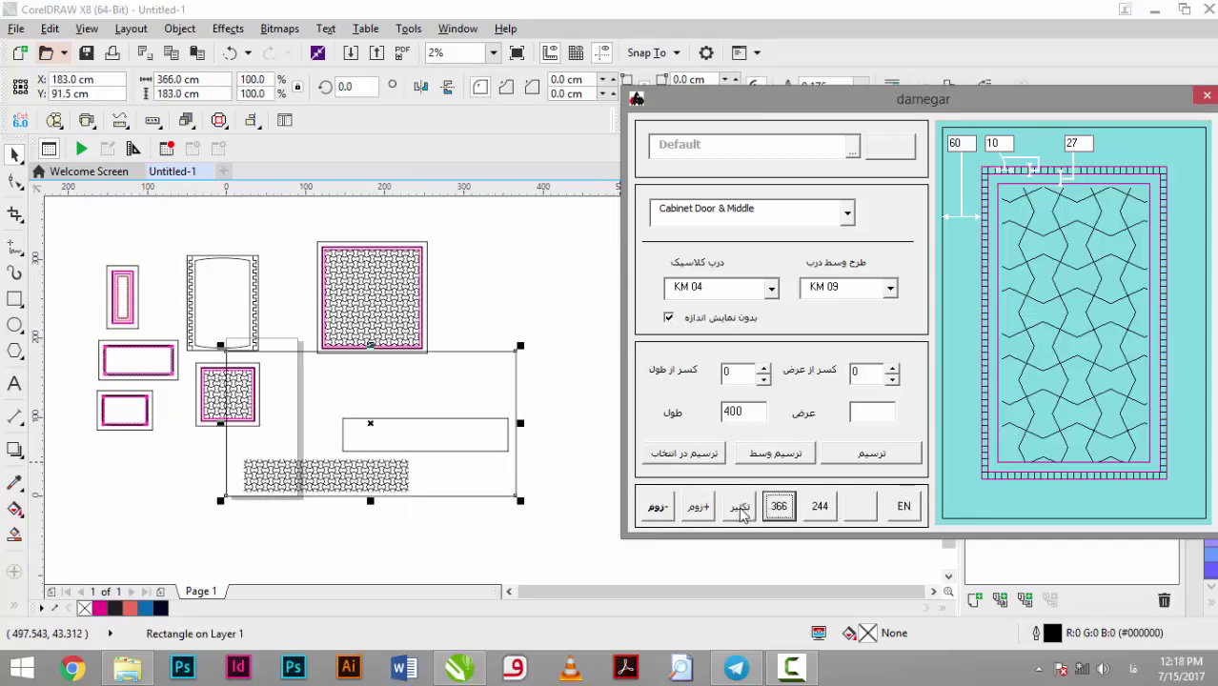
click(824, 515)
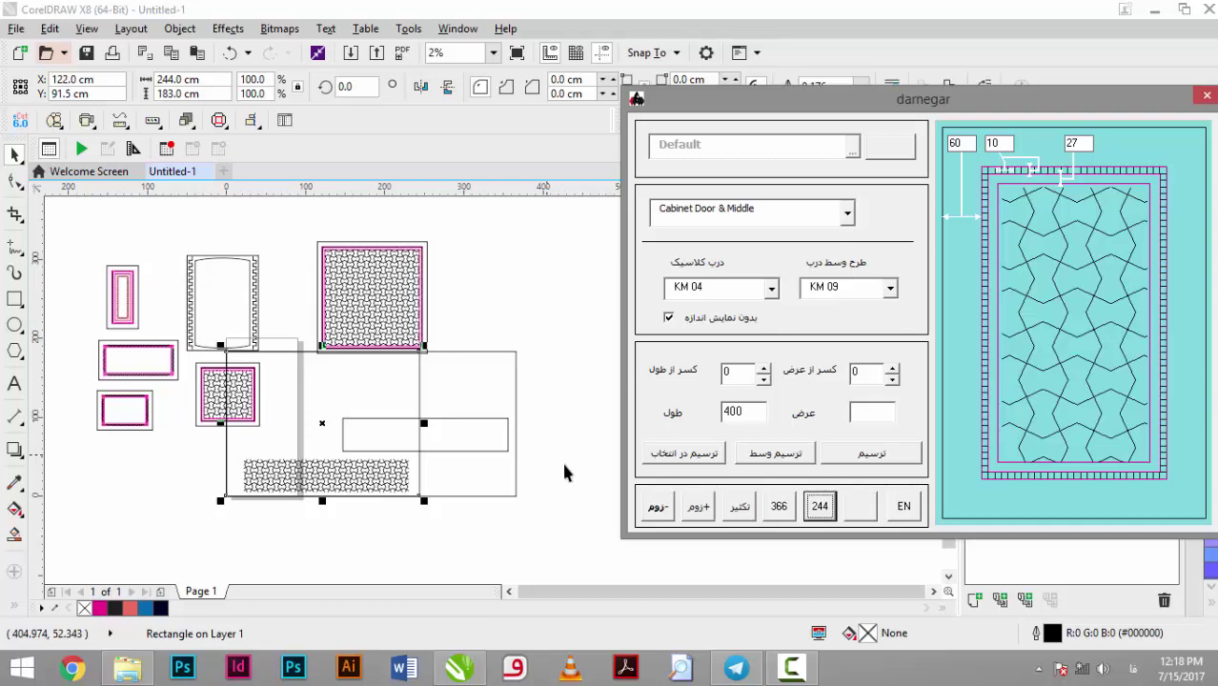
- Duplicate the tall framed door panel group and move the copy to a new spot
click(655, 510)
click(699, 513)
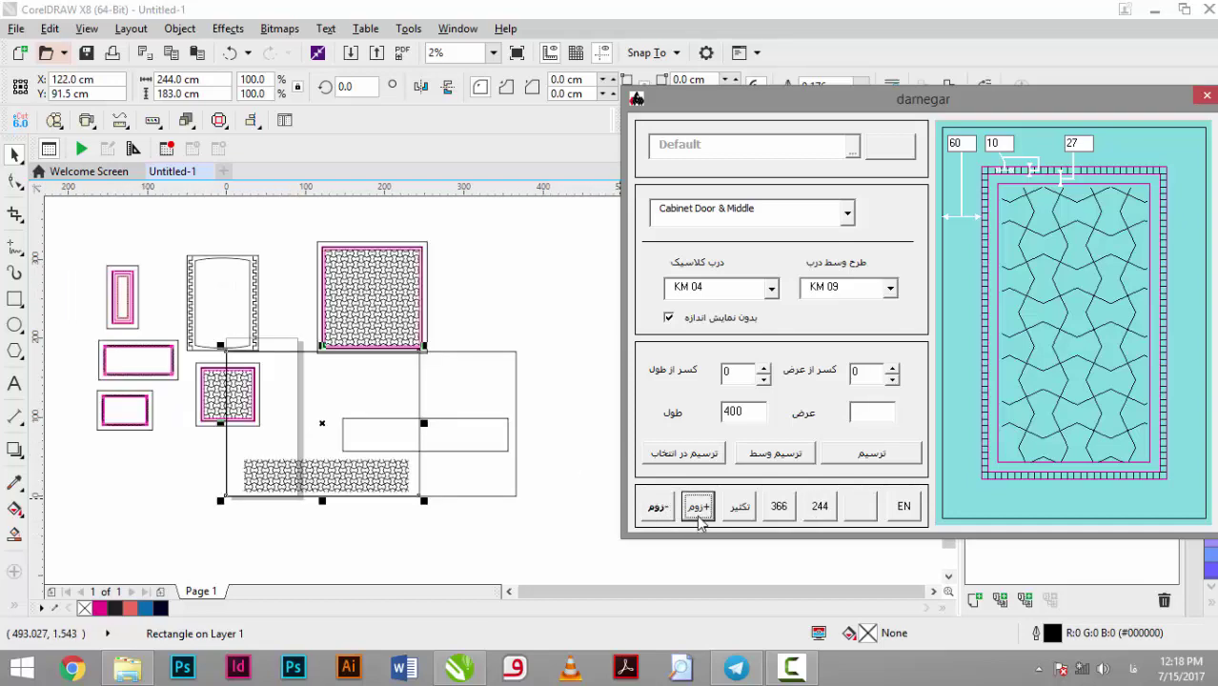
click(698, 512)
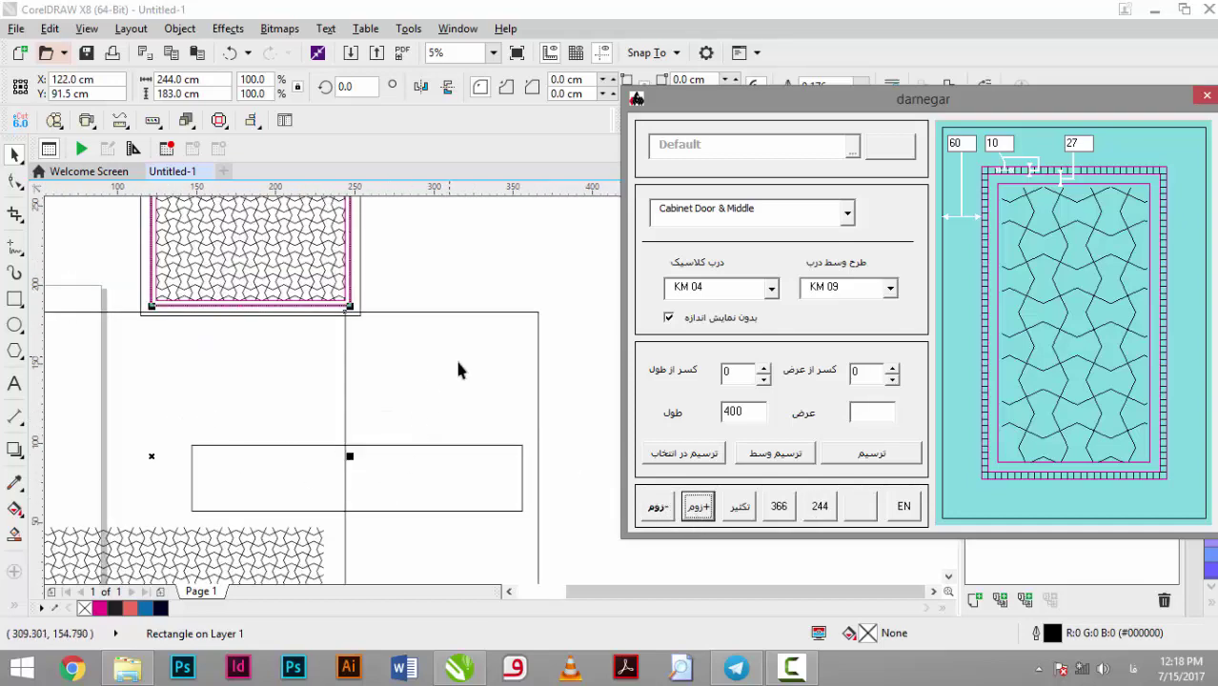
click(463, 276)
scroll(451, 348, down, 3)
click(324, 271)
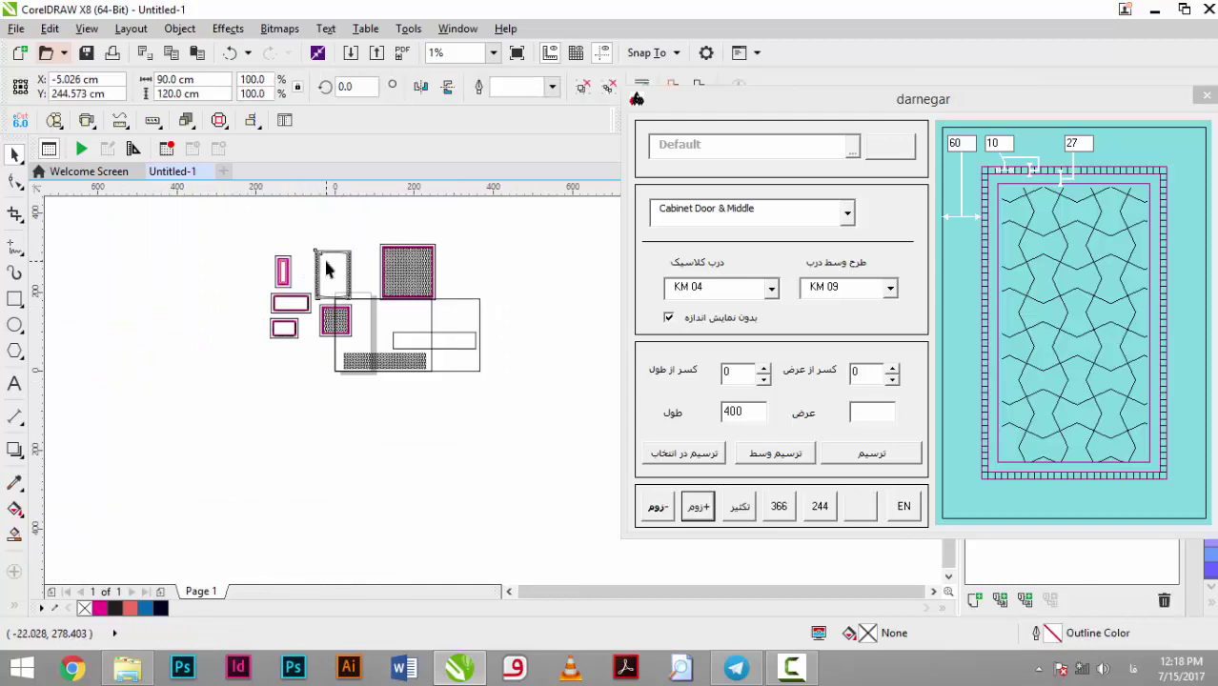
click(740, 506)
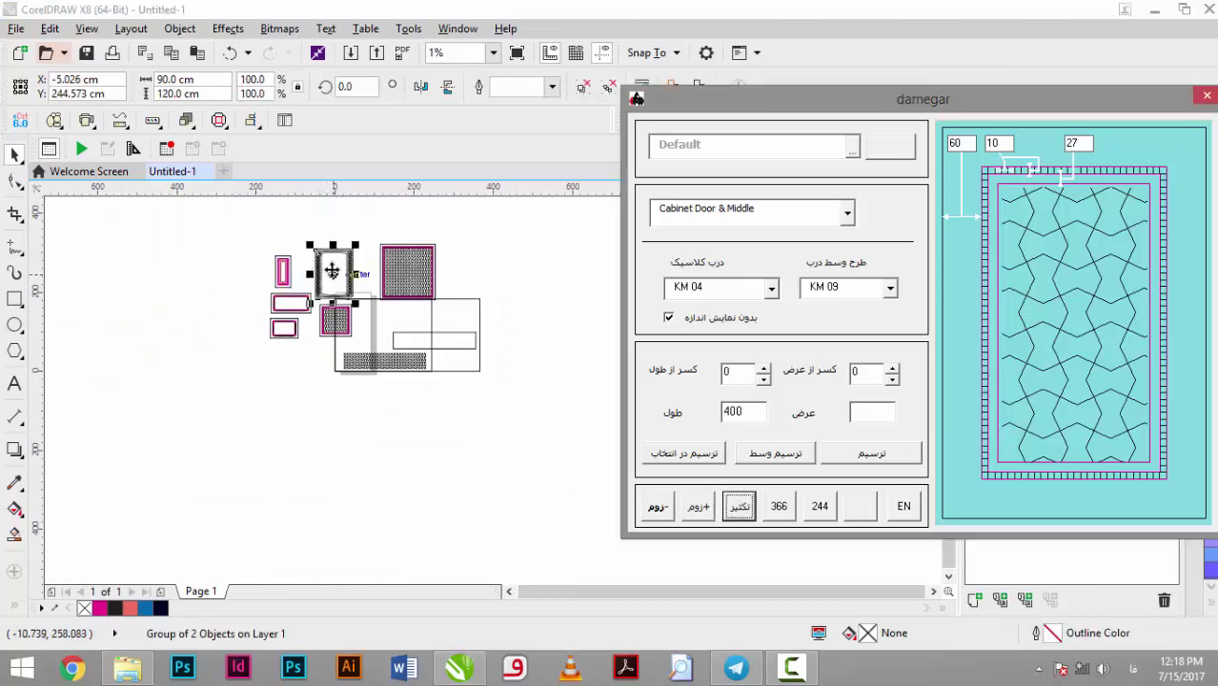
drag(332, 272, 183, 402)
- Duplicate the small tall framed KM 06 panel and place the copy left of the original
scroll(268, 324, up, 3)
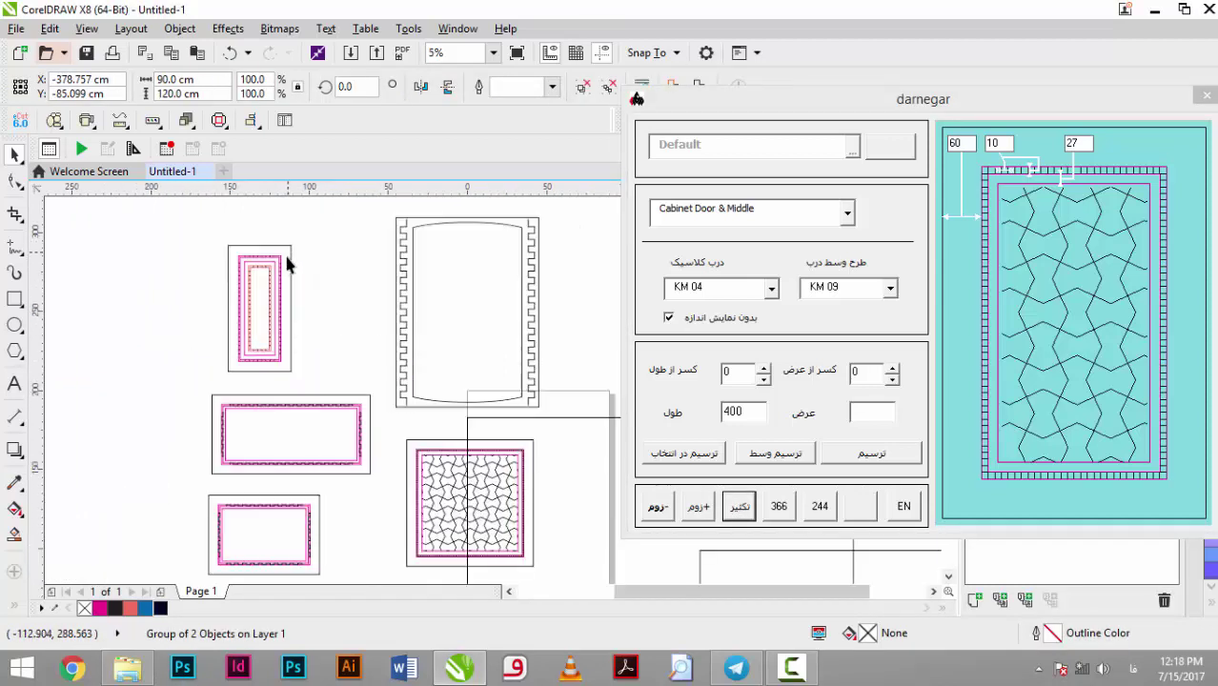
click(282, 255)
click(734, 508)
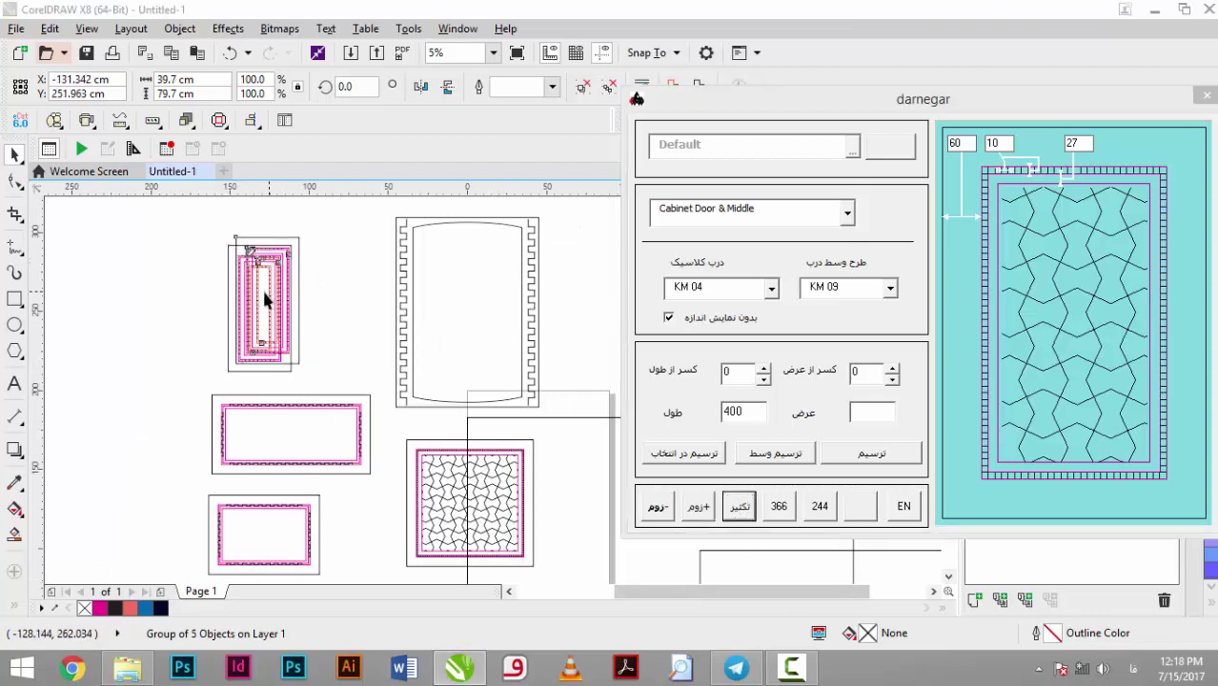
drag(259, 305, 85, 314)
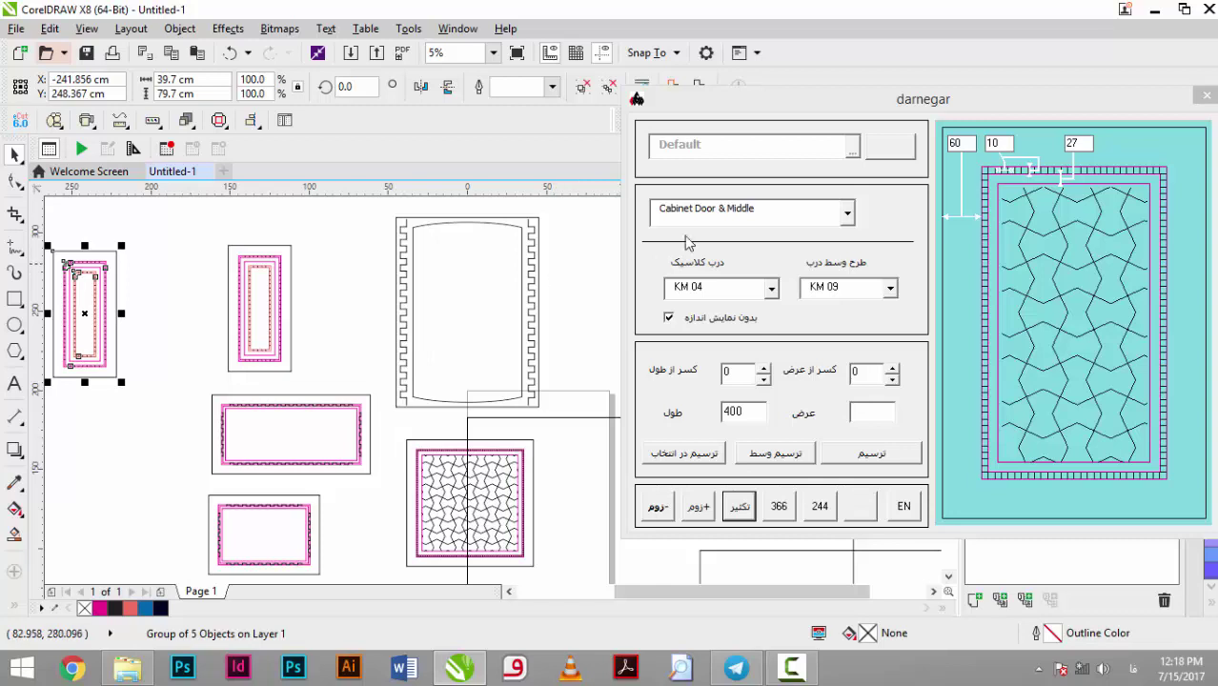
- Set the darnegar design category to Cabinet Door Frame
click(846, 213)
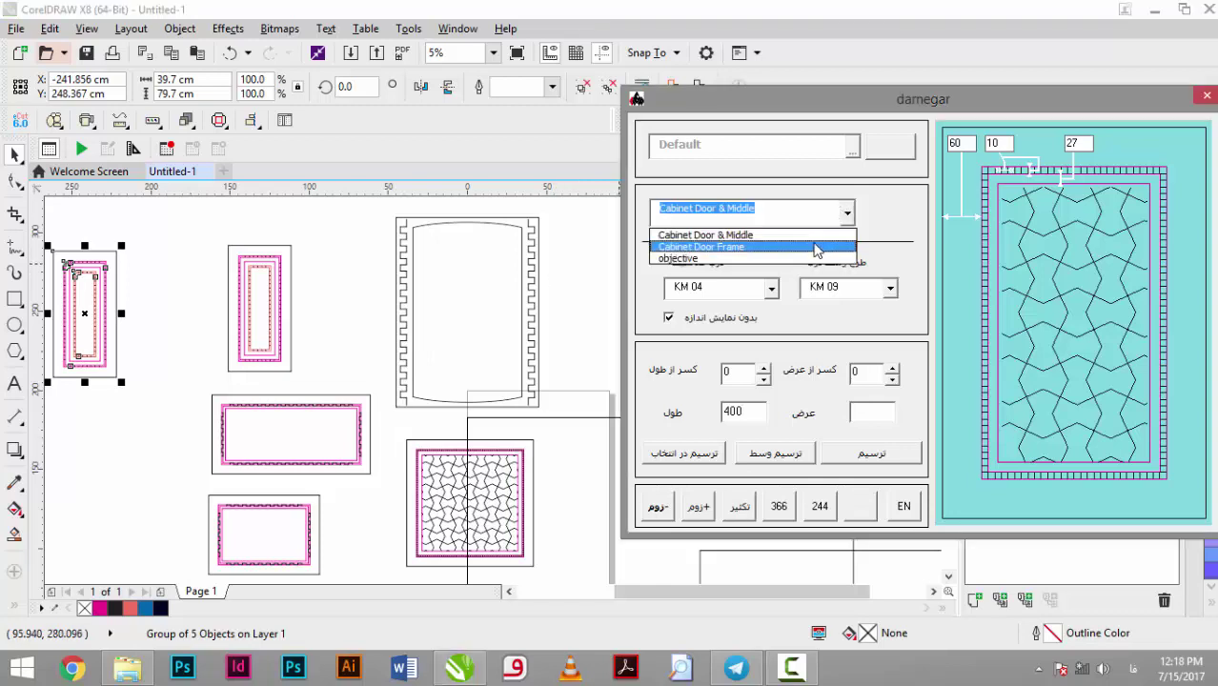
click(817, 250)
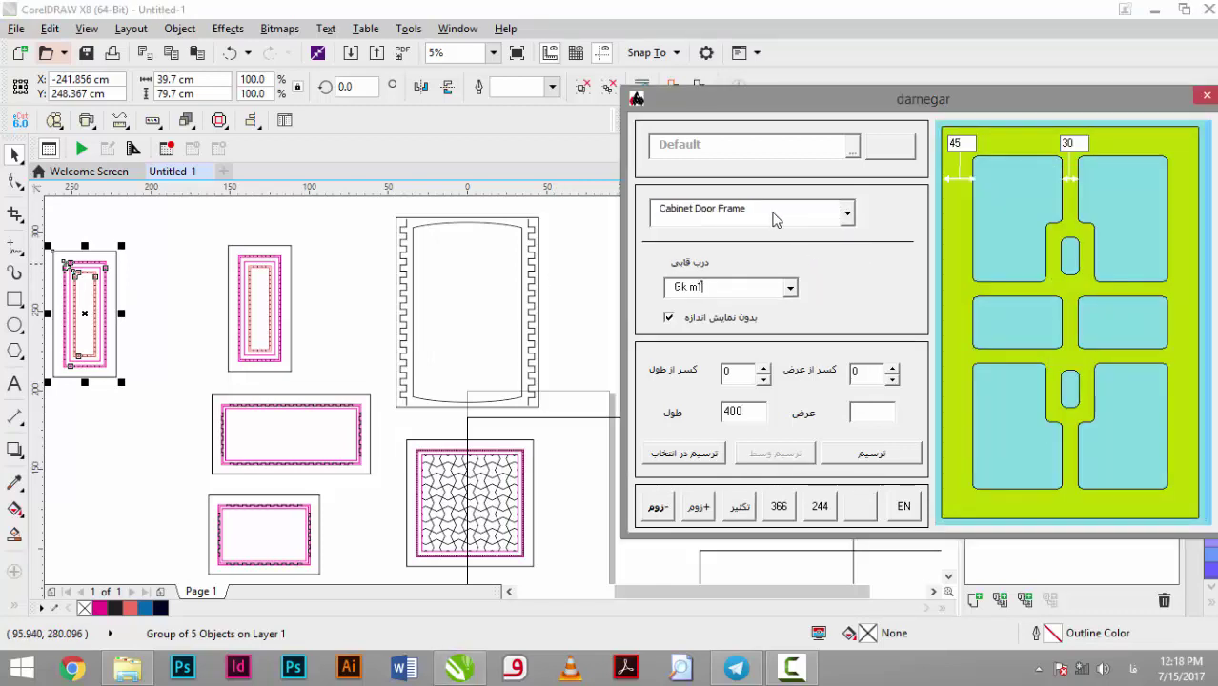
click(565, 279)
scroll(563, 267, down, 3)
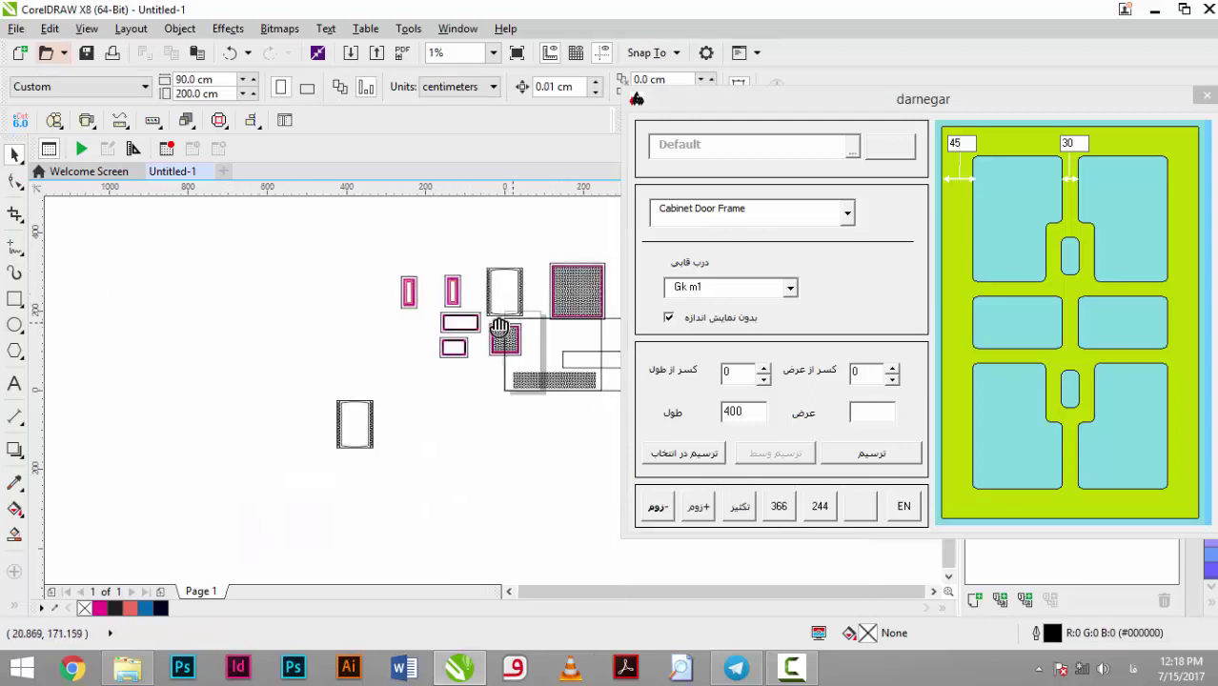
click(934, 592)
click(934, 592)
- Browse the frame designs from Gk m2 onward and select the six-panel Gk m26
click(789, 288)
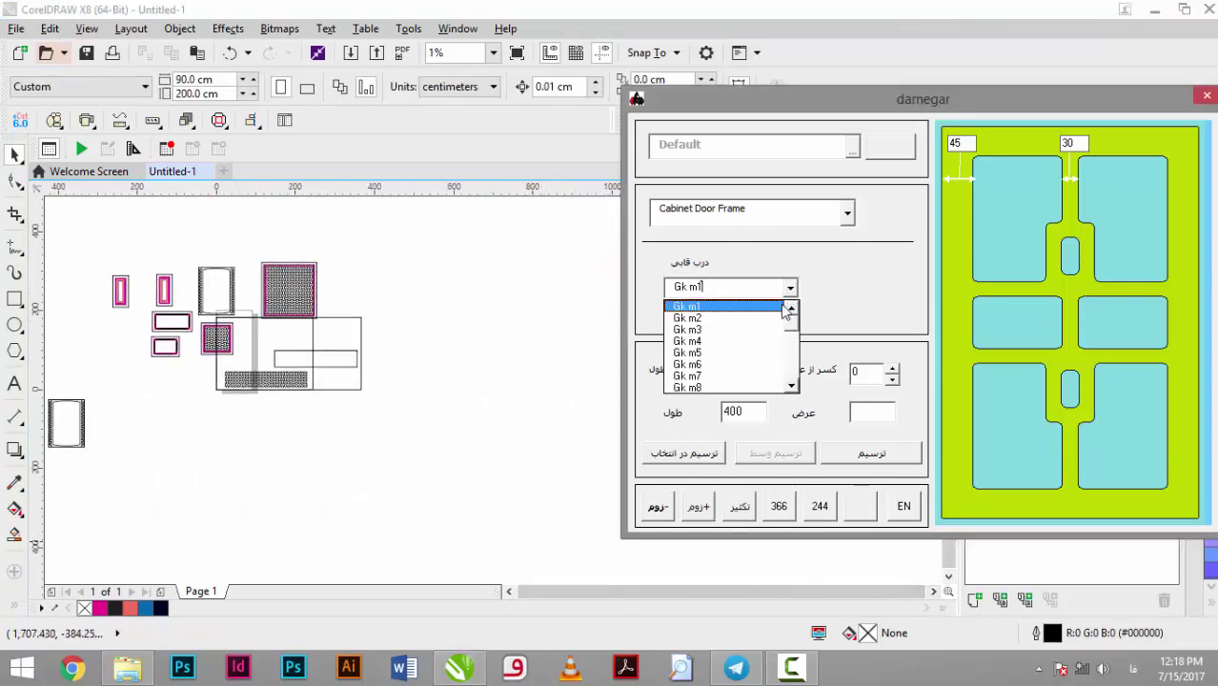
click(774, 328)
key(Down)
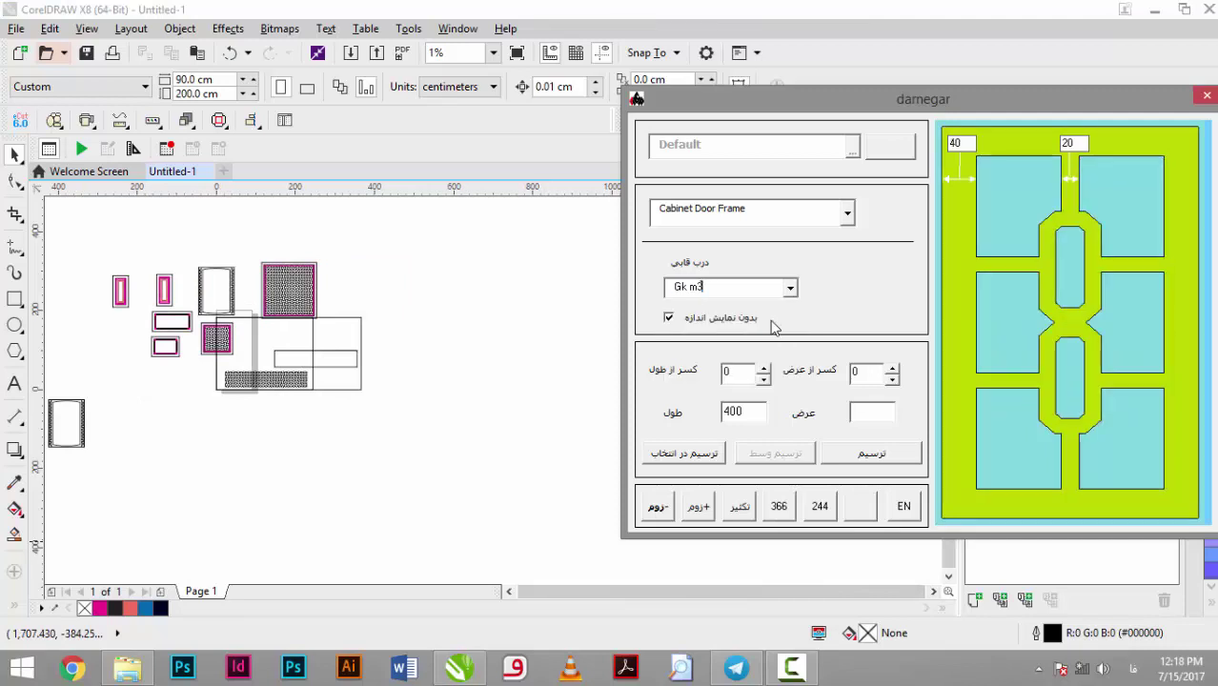
key(Down)
key(Down)
key(Down)
key(Down)
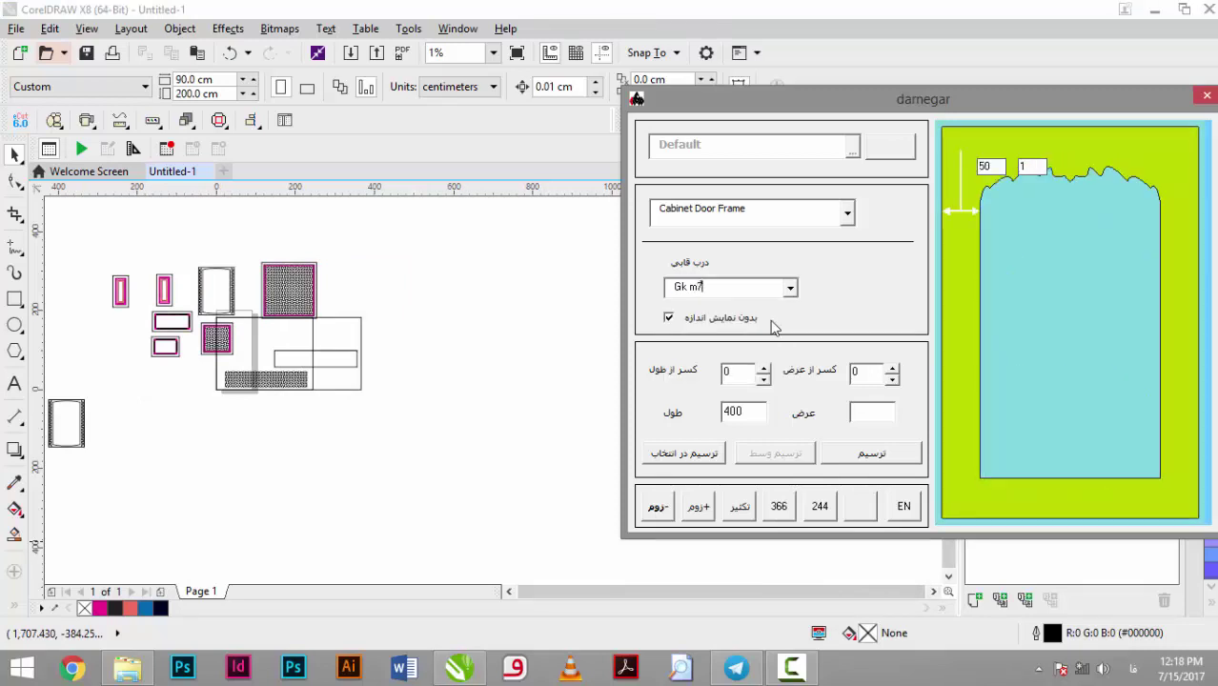
key(Down)
key(Down)
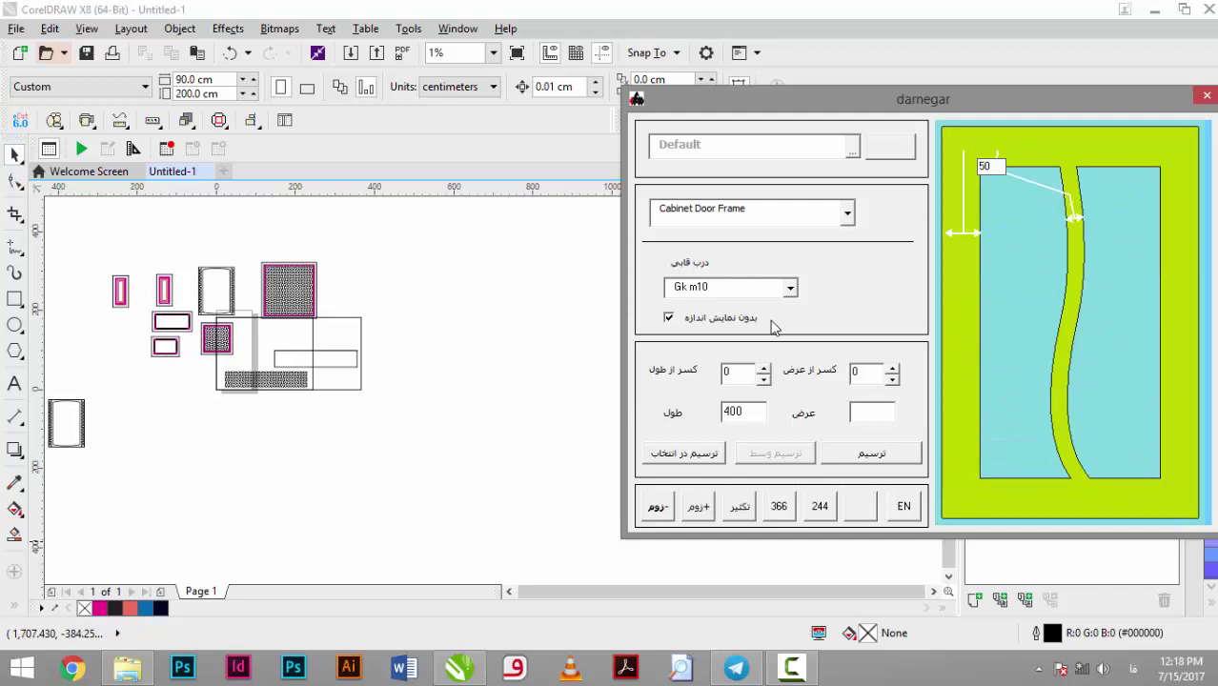
key(Down)
key(Down)
key(Down)
key(Down)
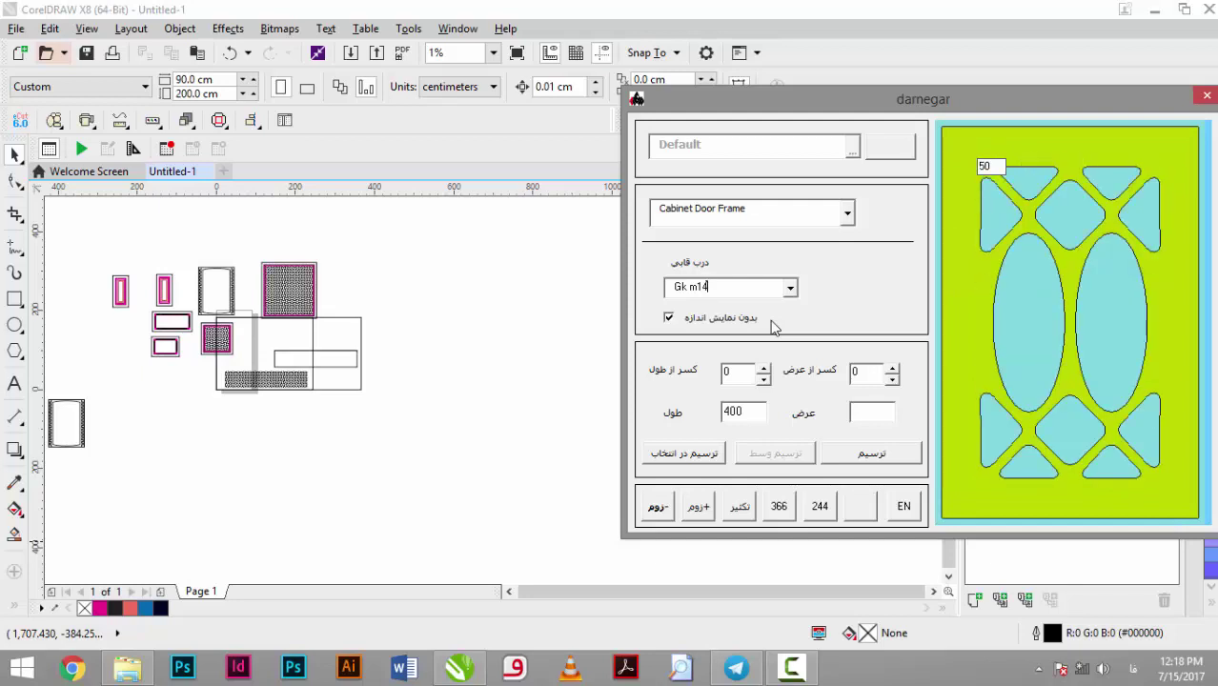
key(Down)
key(Down)
key(Down)
key(Down)
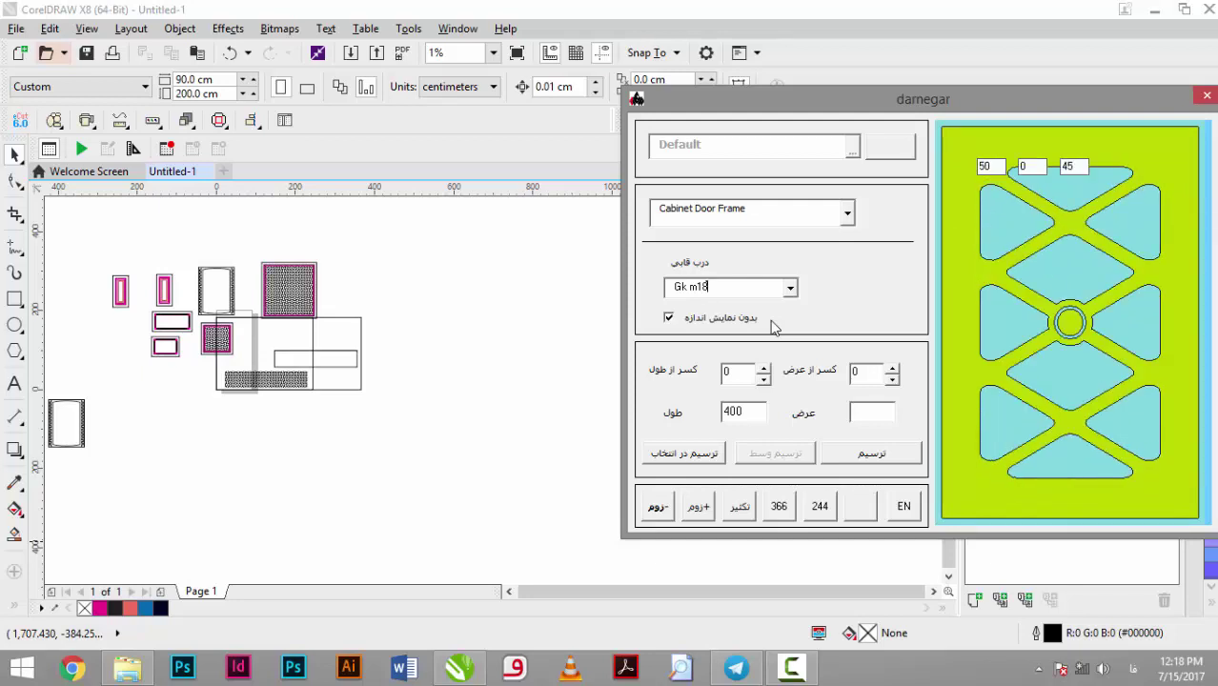
key(Down)
key(Down)
key(Down)
key(Down)
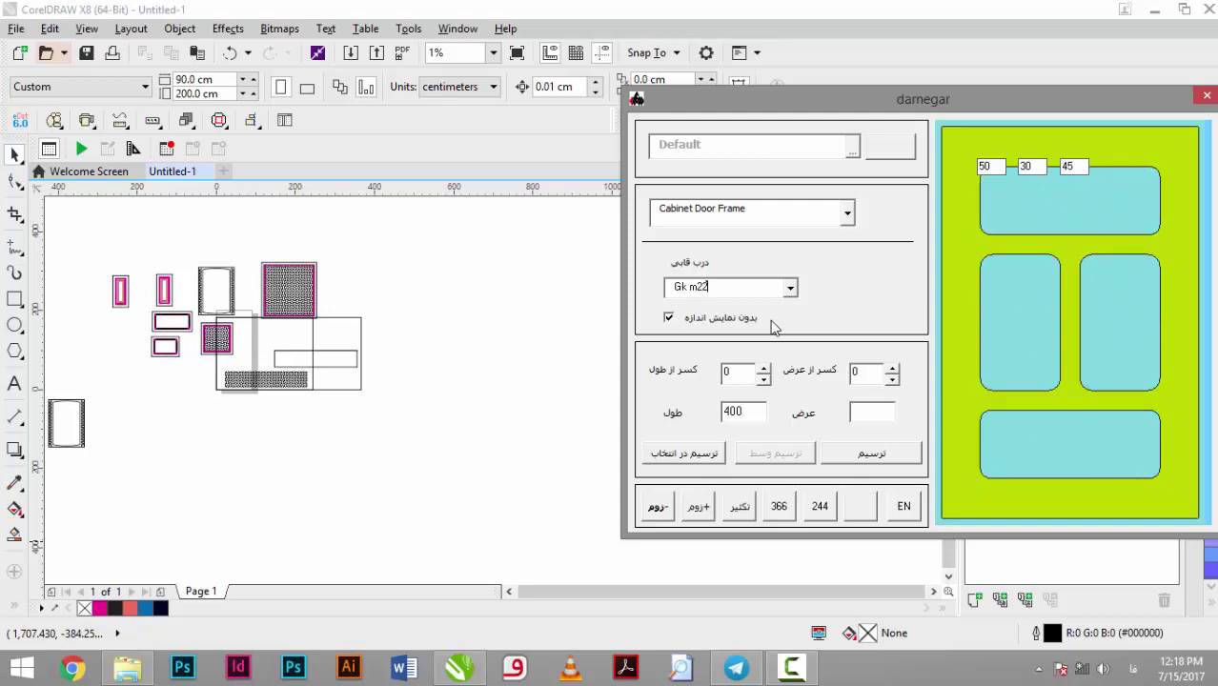
key(Down)
key(Down)
key(Down)
key(Down)
key(Down)
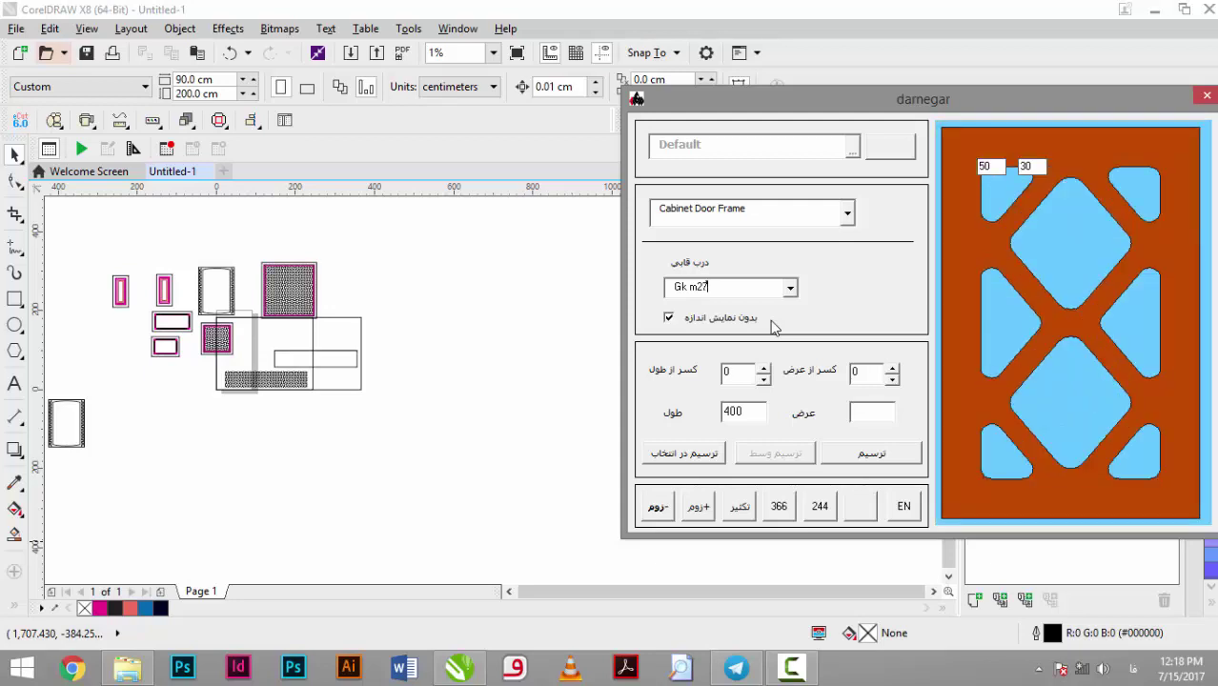
key(Down)
key(Down)
key(Down)
key(Down)
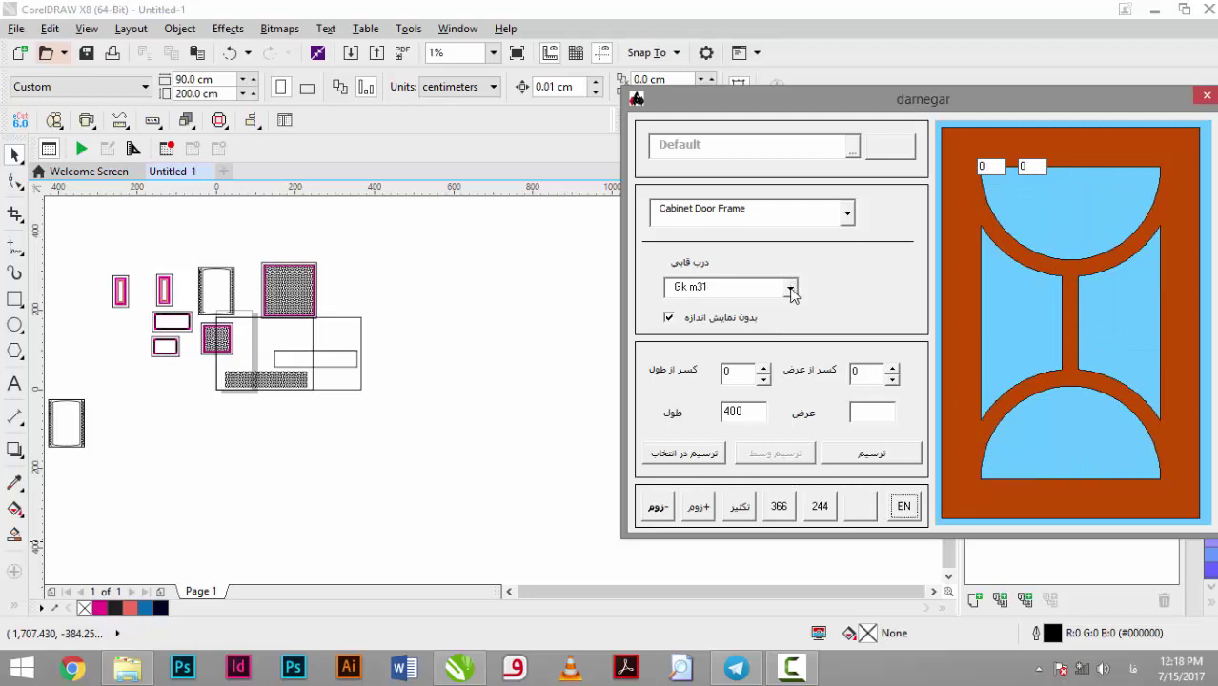
click(789, 287)
click(753, 324)
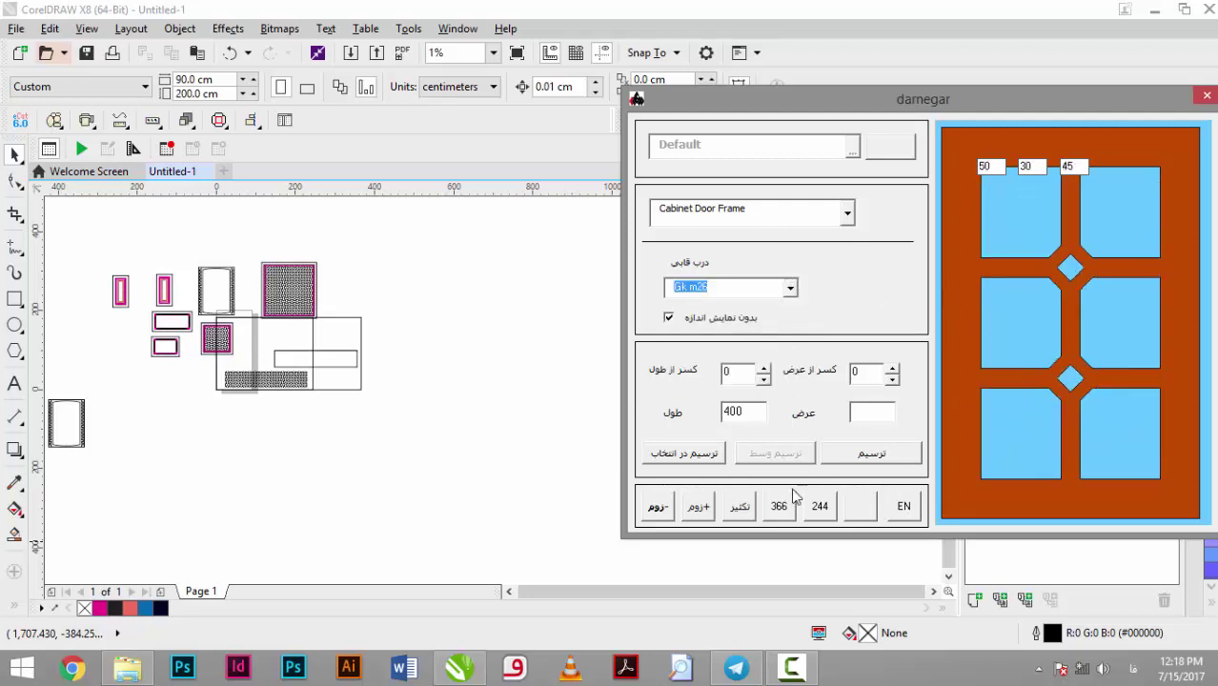
- Draw a door with the Gk m26 design and move it clear of the other shapes
click(752, 412)
text(800)
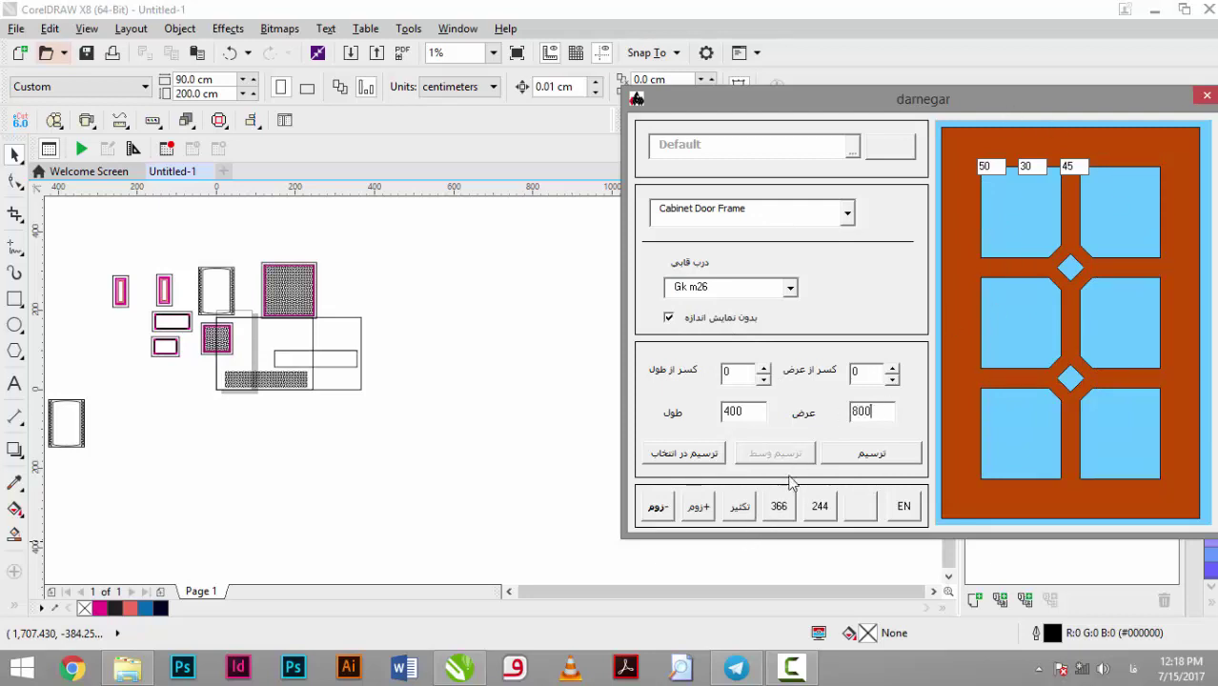
click(870, 455)
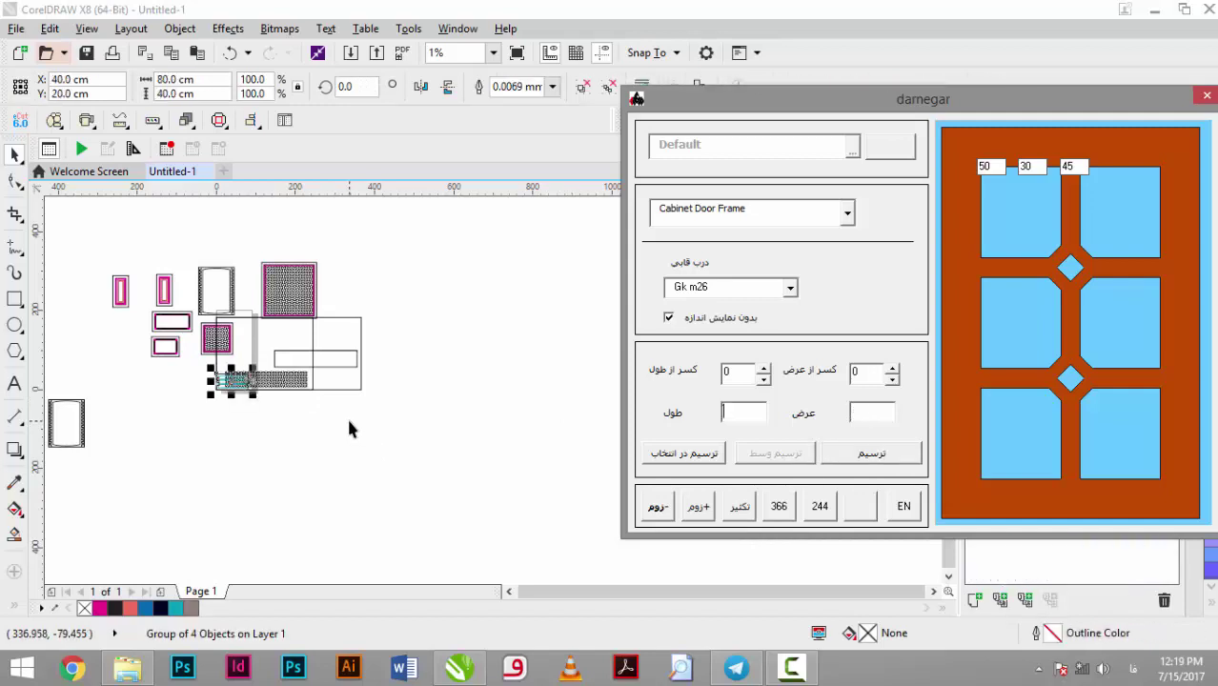
drag(221, 379, 437, 348)
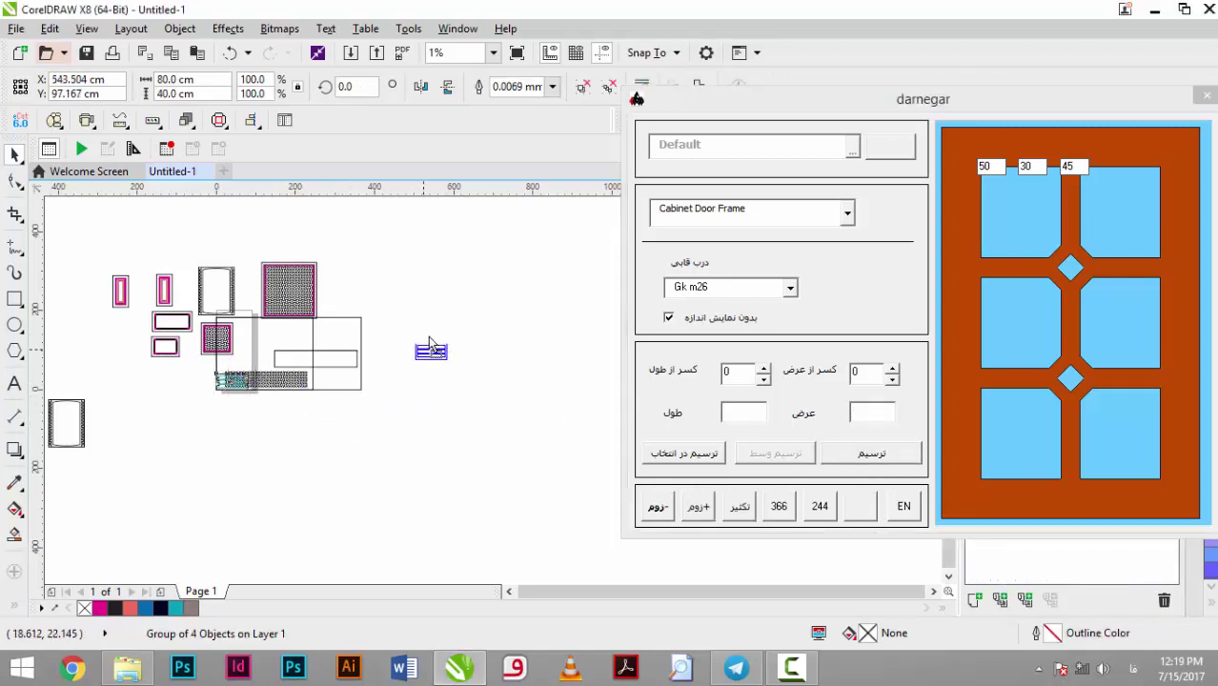
scroll(449, 348, up, 5)
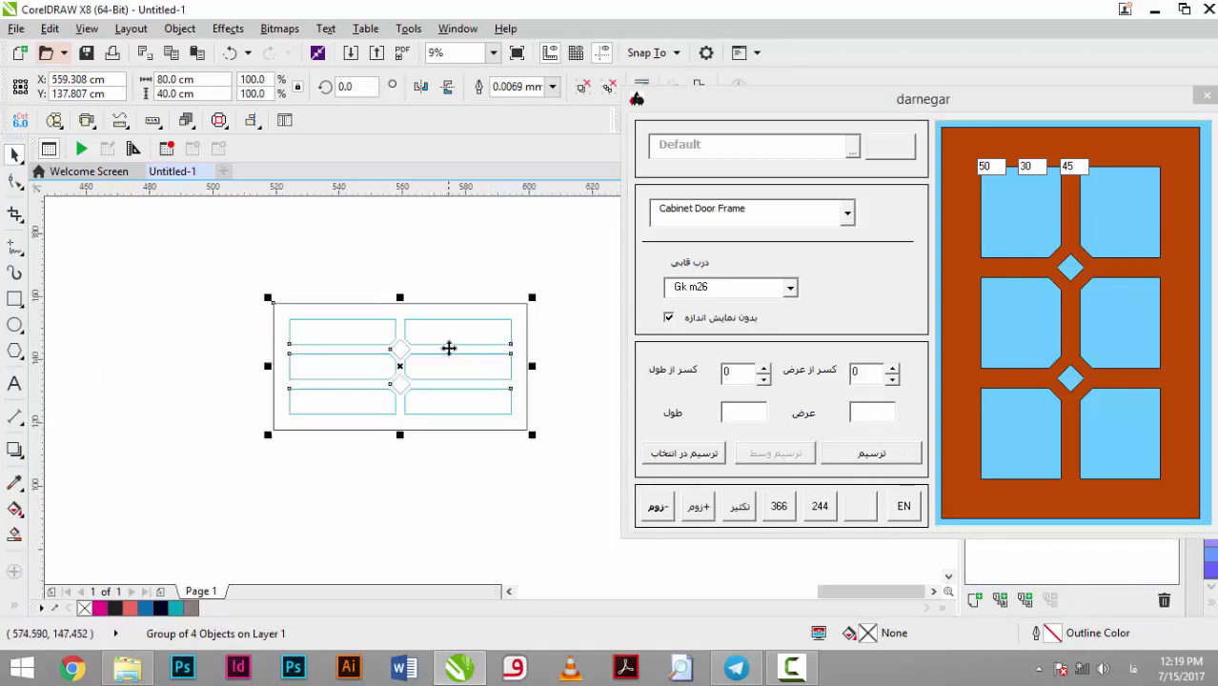
- Set the door length to 800, select Gk m19, and draw the diamond cut-out door frame
click(421, 471)
click(742, 413)
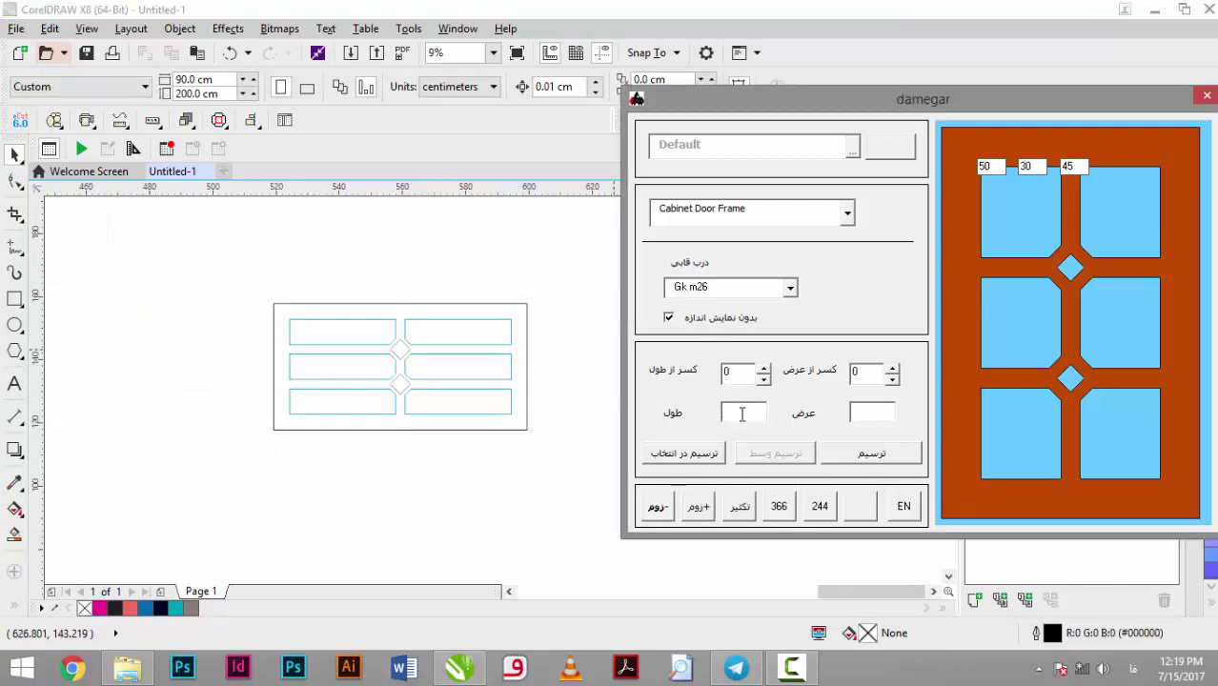
text(800)
click(880, 413)
text(400)
click(791, 288)
click(753, 324)
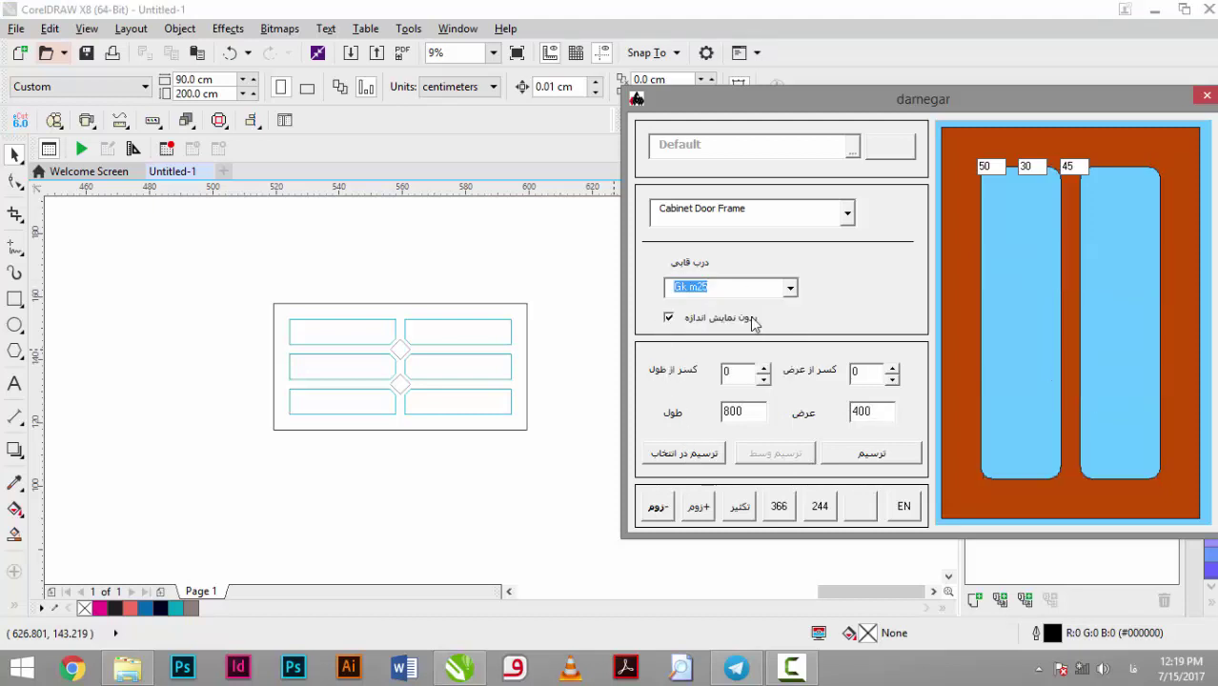
key(Up)
key(Up)
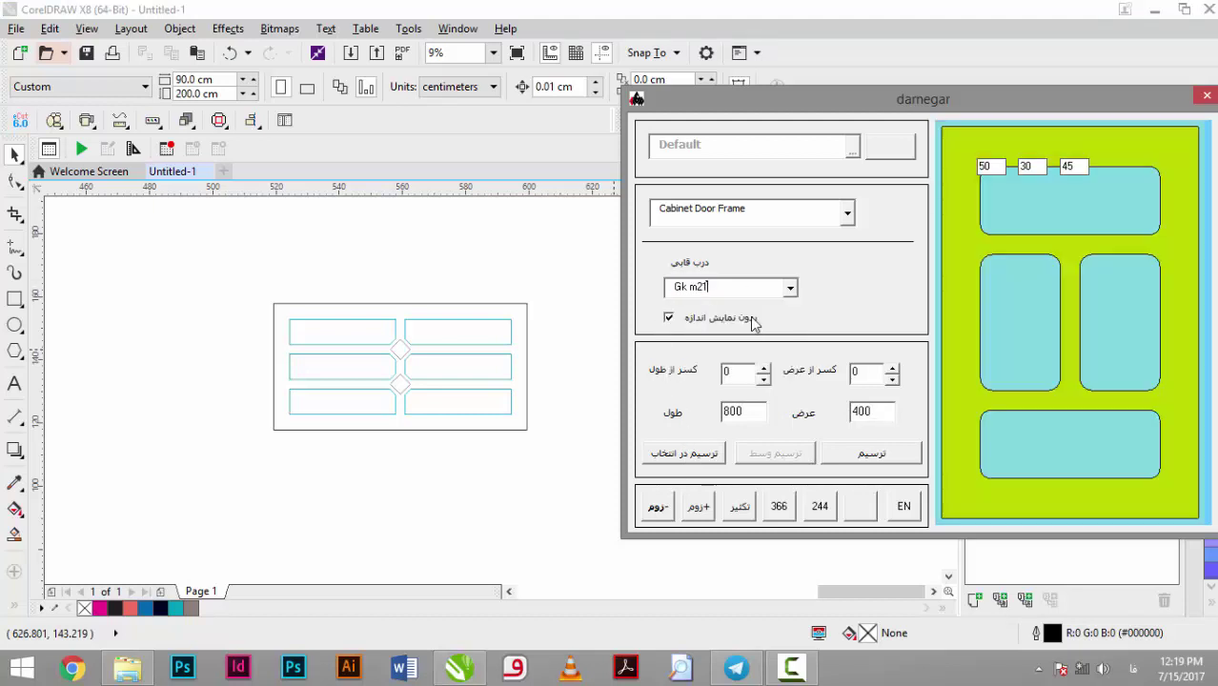
key(Up)
key(Up)
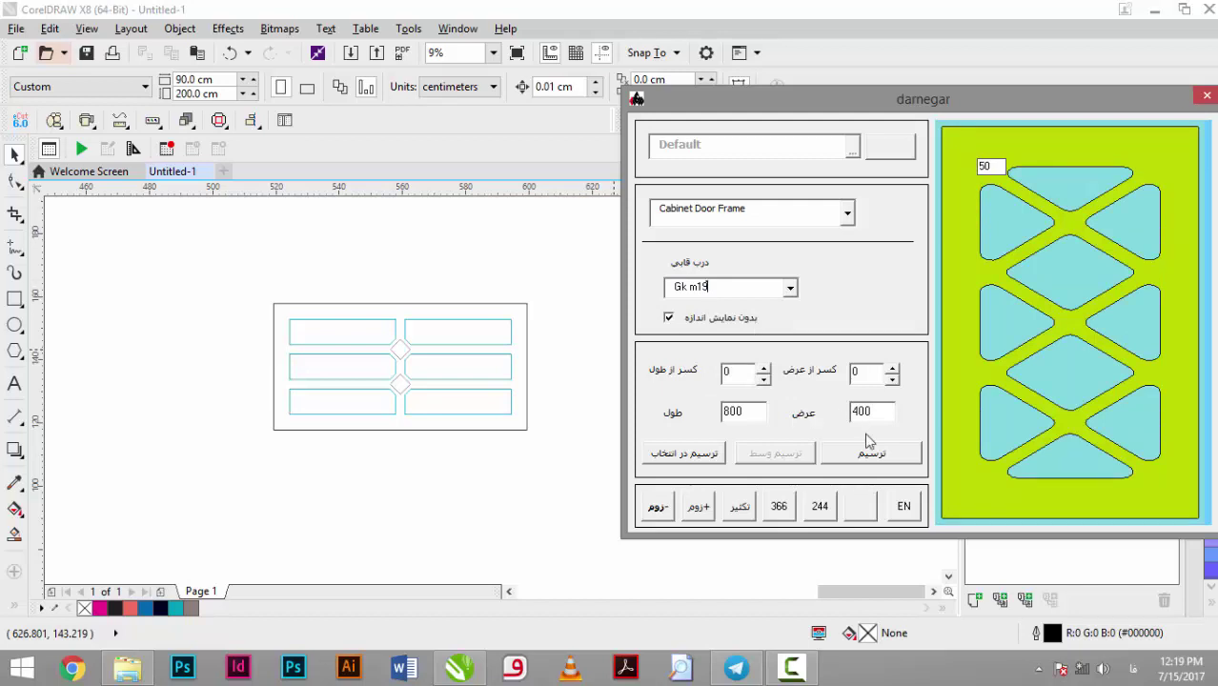
click(863, 455)
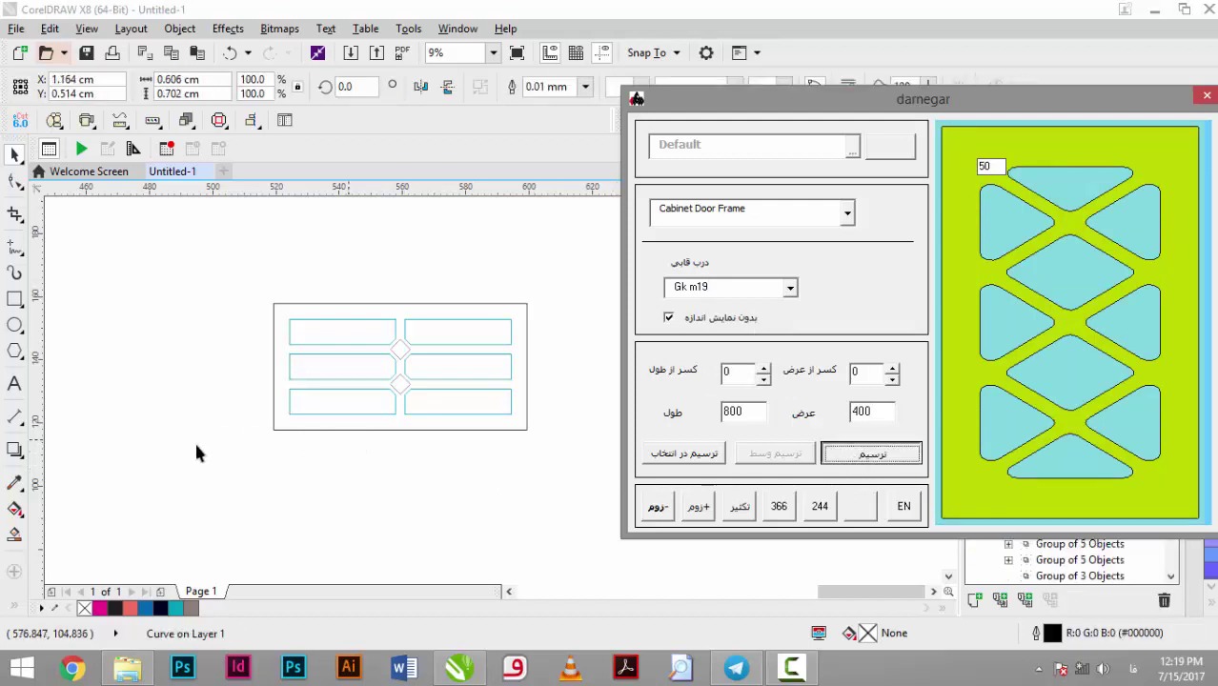
- Move the new Gk m19 door beside the earlier drawings and zoom in on it
click(177, 420)
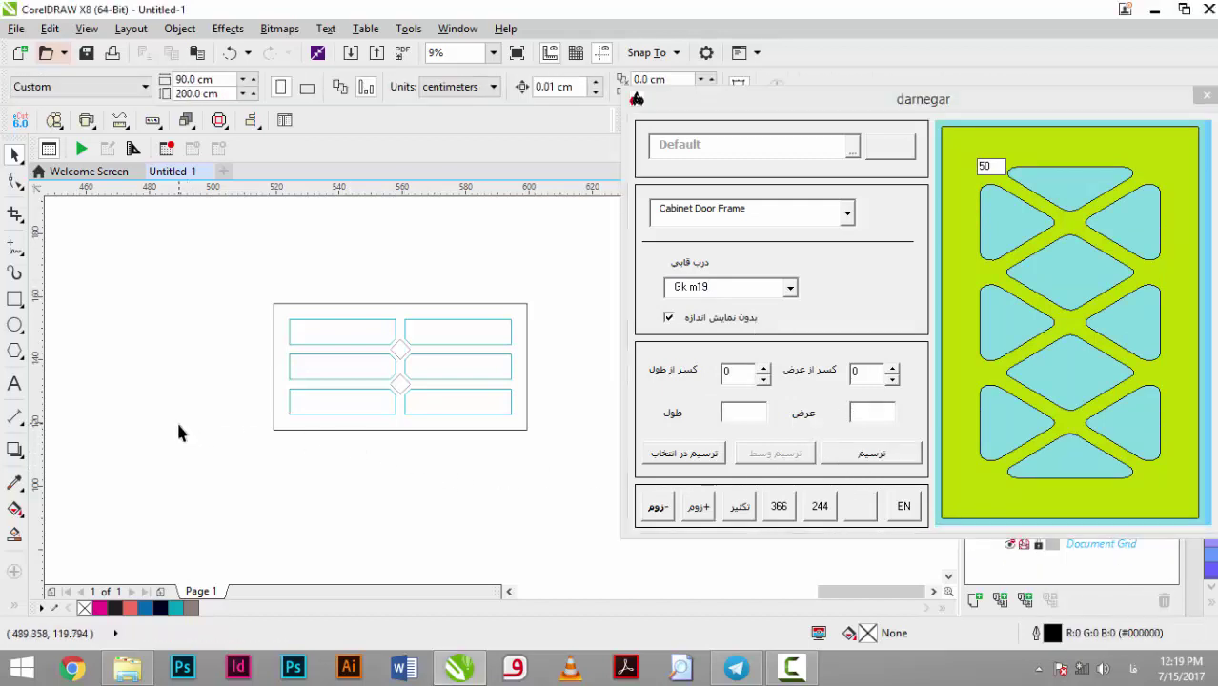
scroll(191, 448, down, 3)
scroll(162, 453, down, 2)
drag(152, 456, 354, 465)
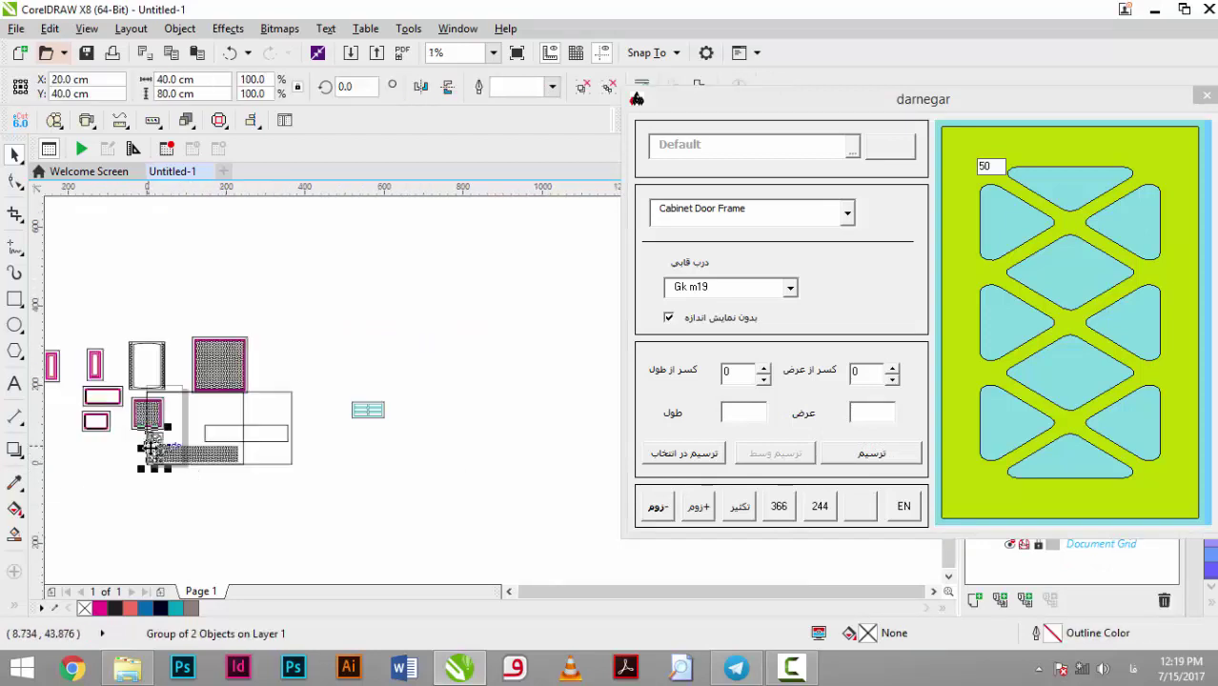
key(shift+F2)
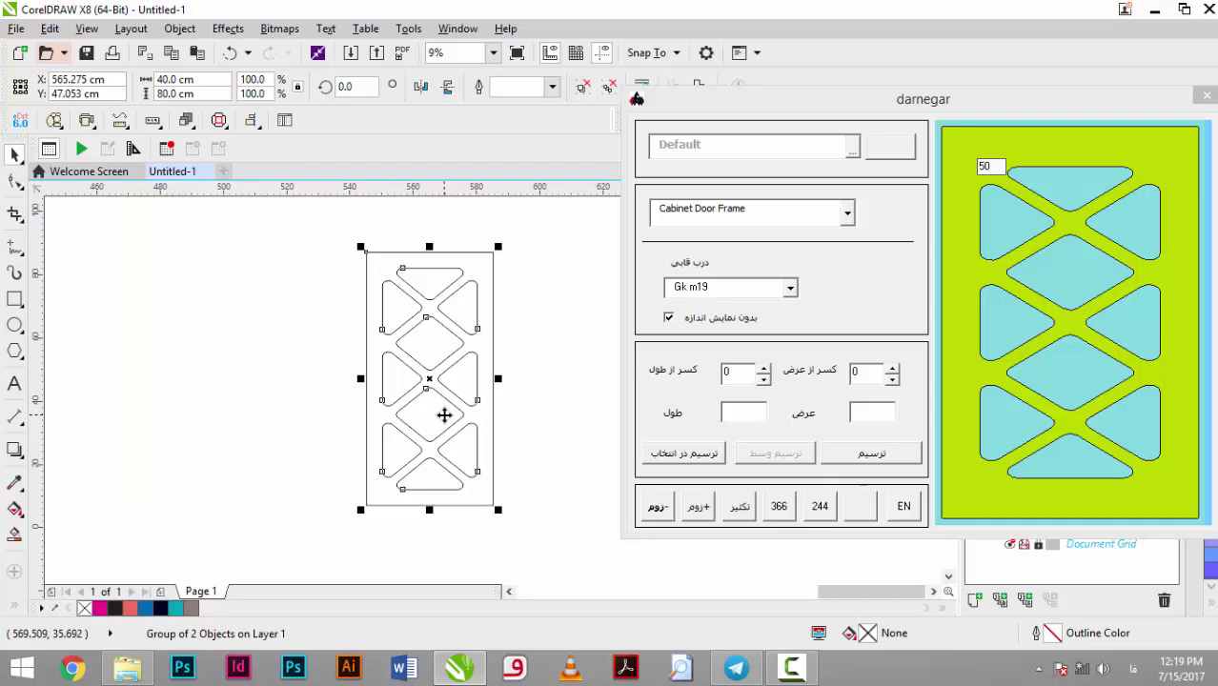
click(736, 228)
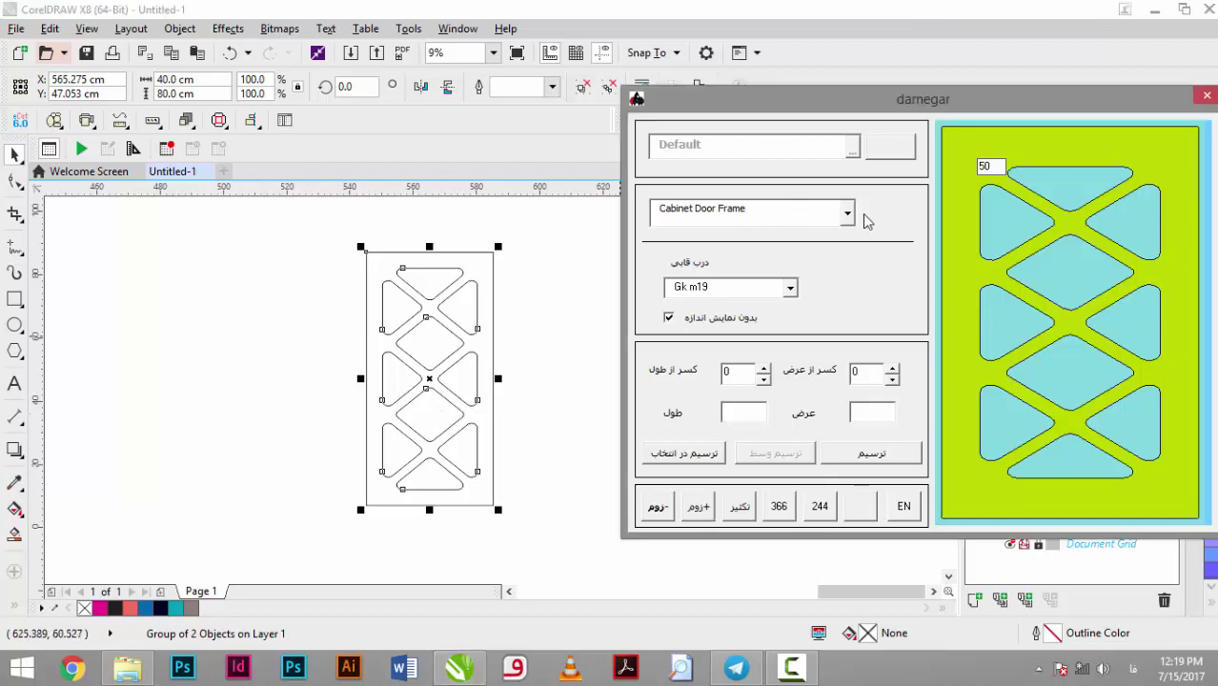
- Switch the darnegar category to objective shapes
click(848, 214)
click(783, 259)
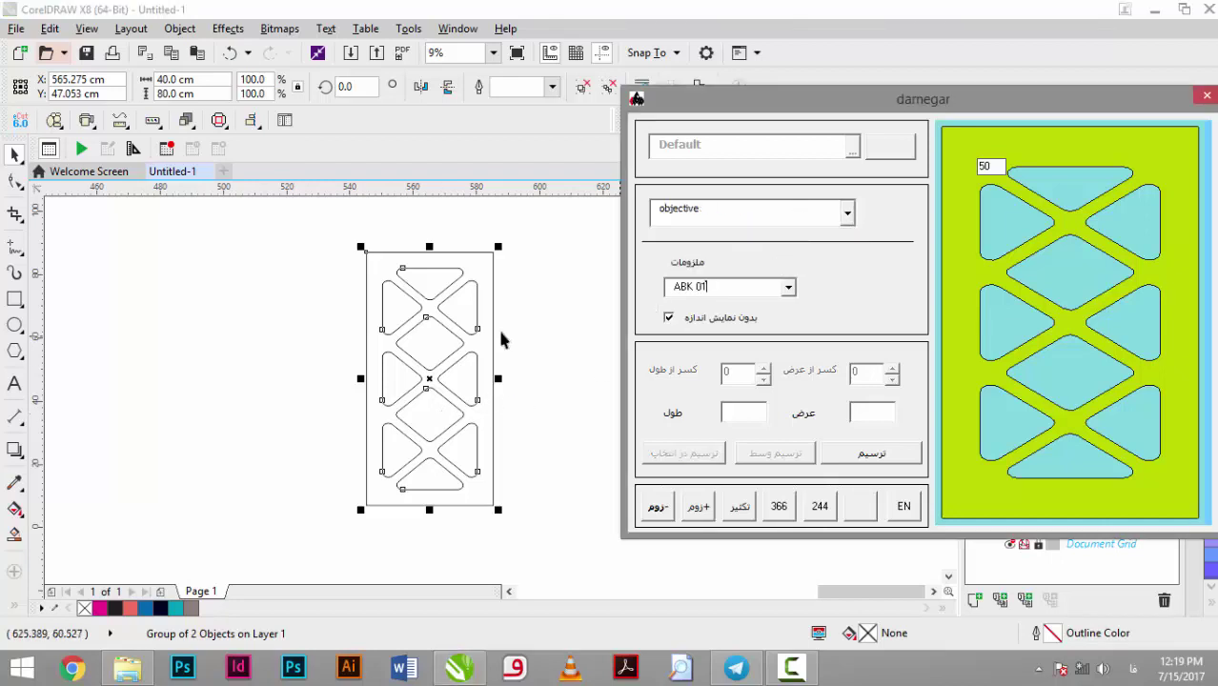
click(517, 346)
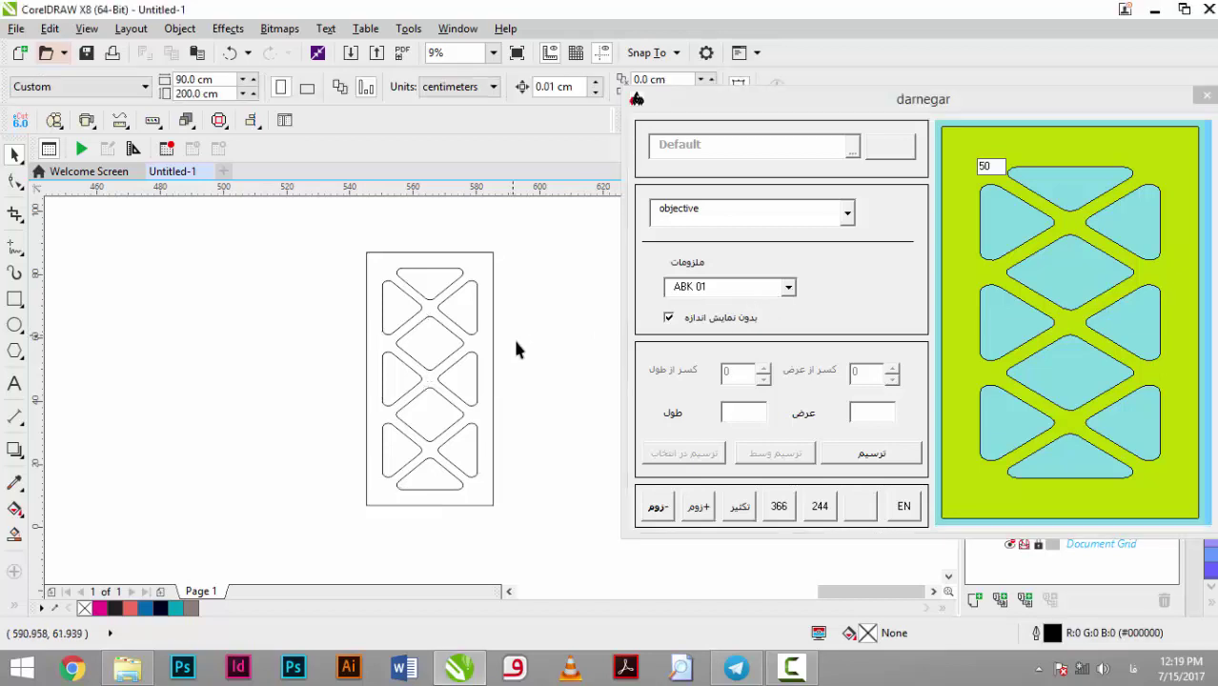
scroll(515, 353, down, 3)
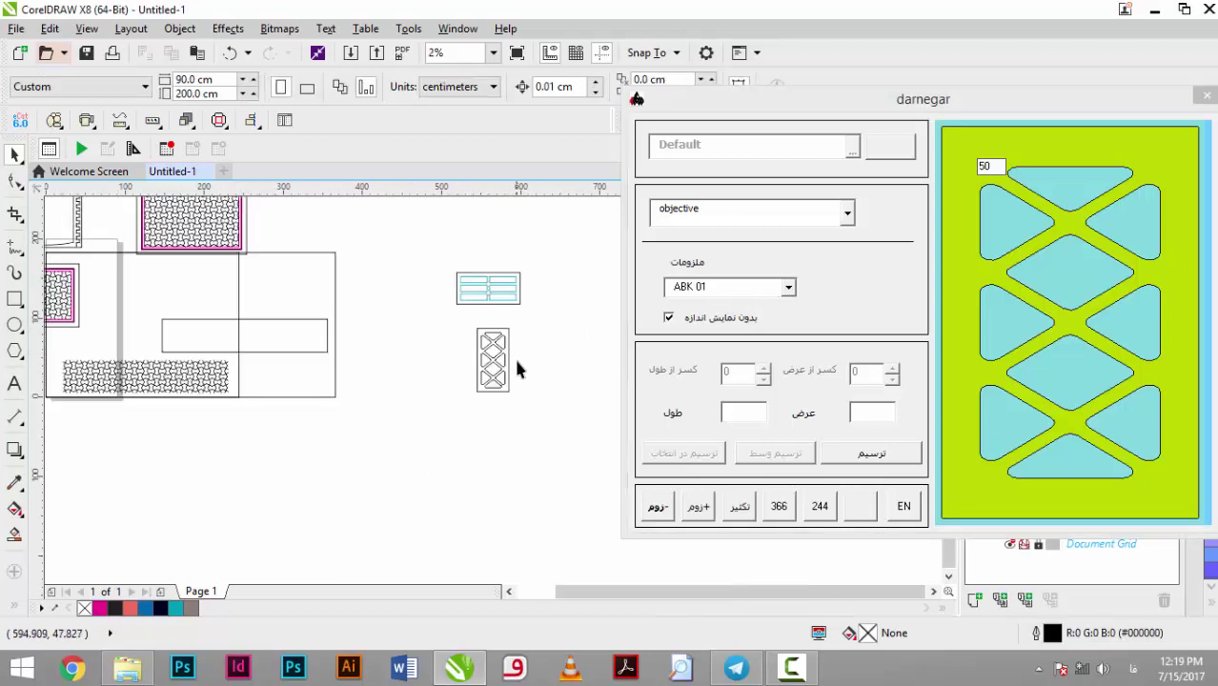
- Draw the ABK 01 shape at length 500 and move it below the doors
click(758, 288)
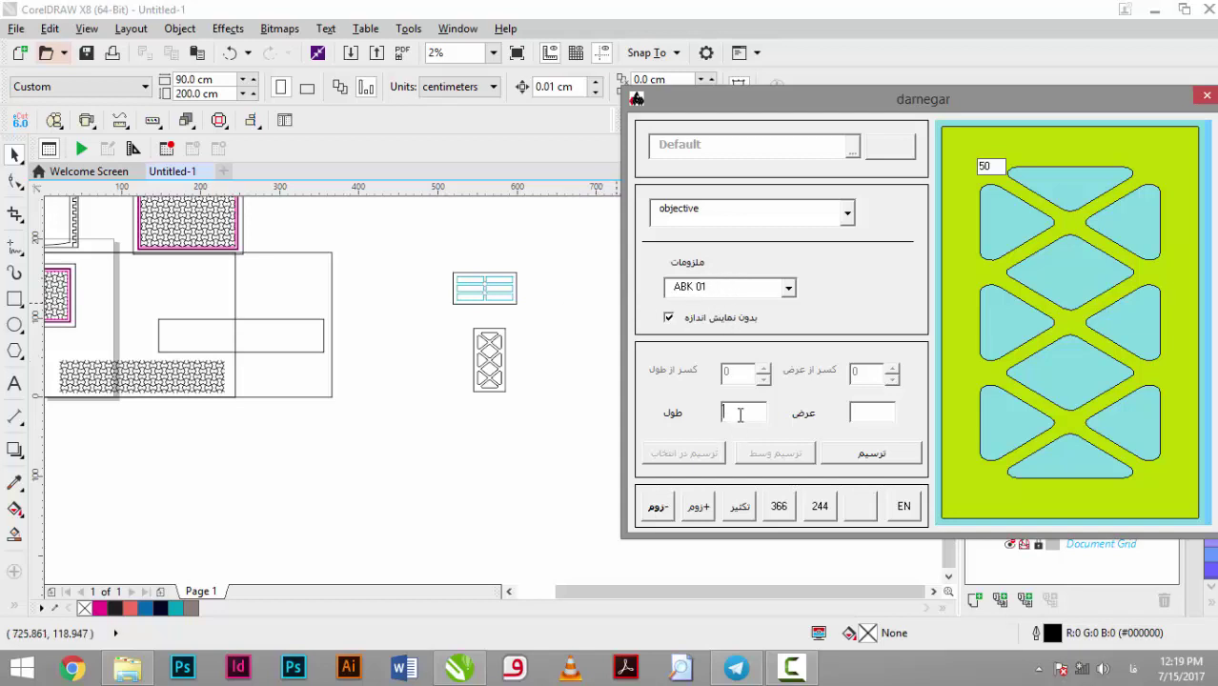
text(500)
text(0)
click(842, 455)
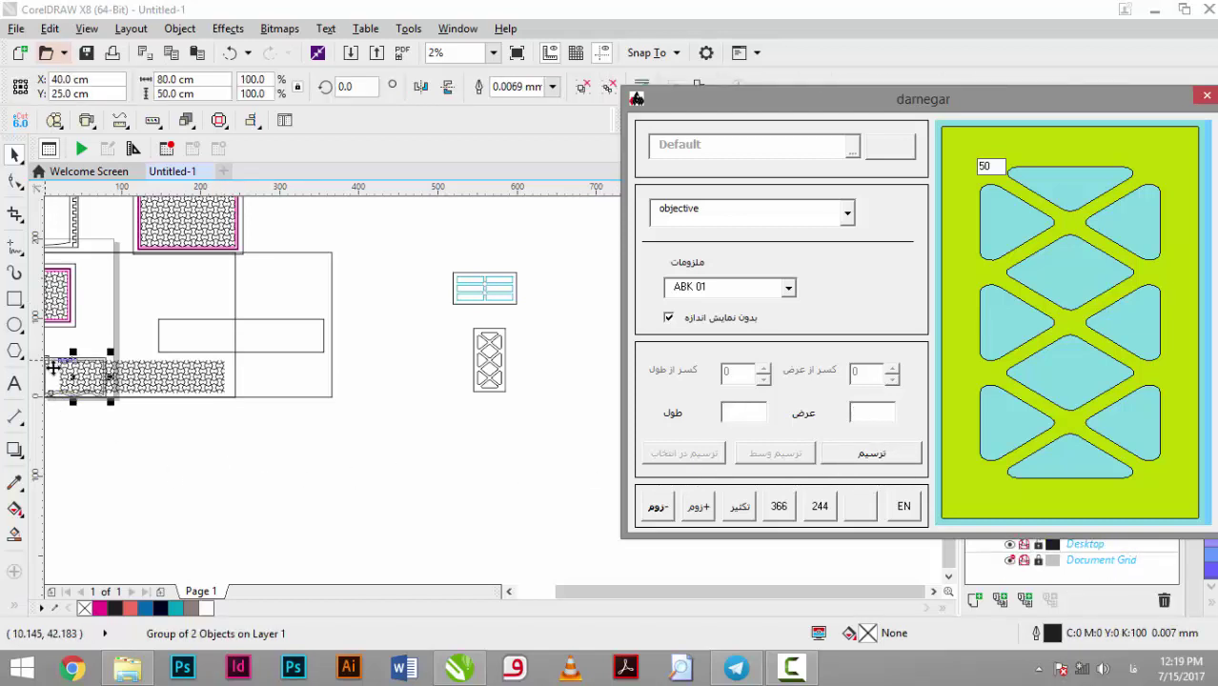
drag(54, 367, 398, 441)
scroll(412, 476, up, 3)
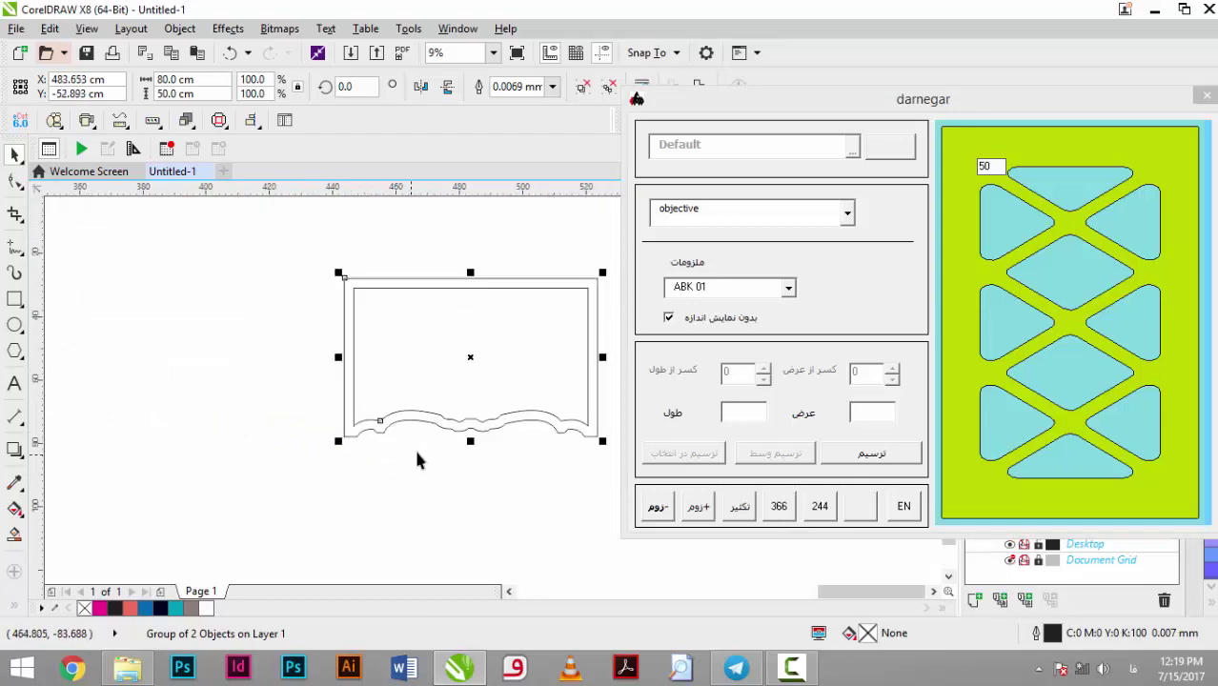
scroll(505, 422, down, 3)
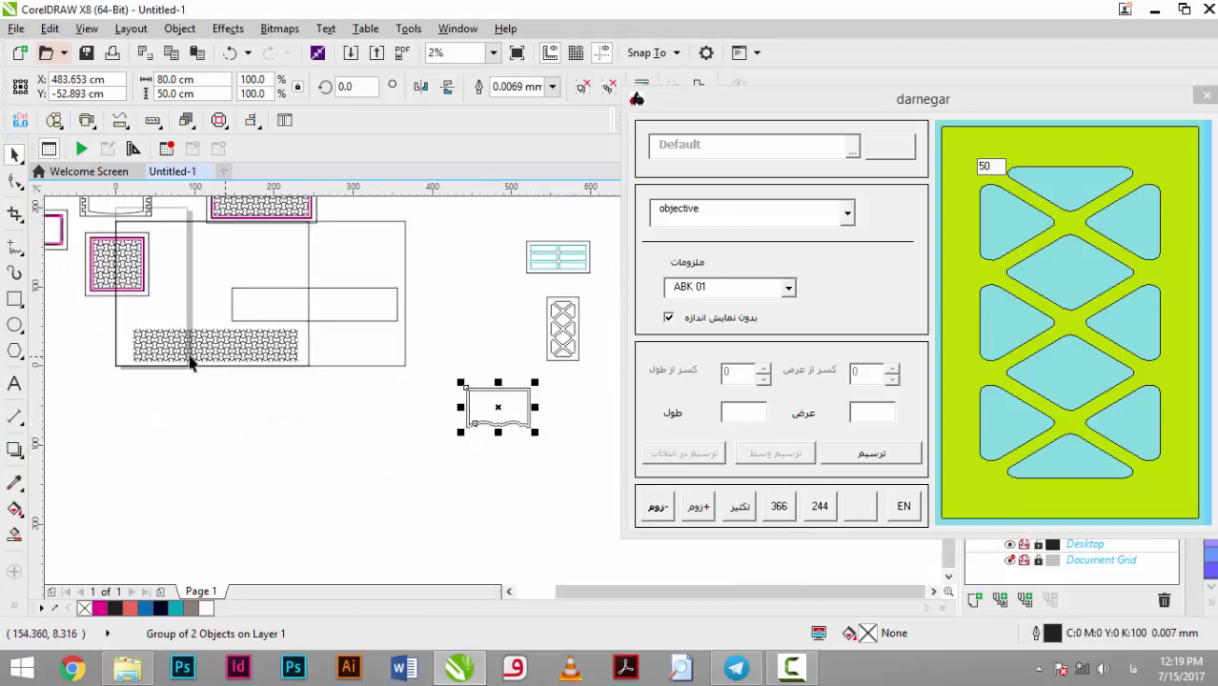
- Select ABK 02 and draw it at length 500
click(788, 287)
click(736, 324)
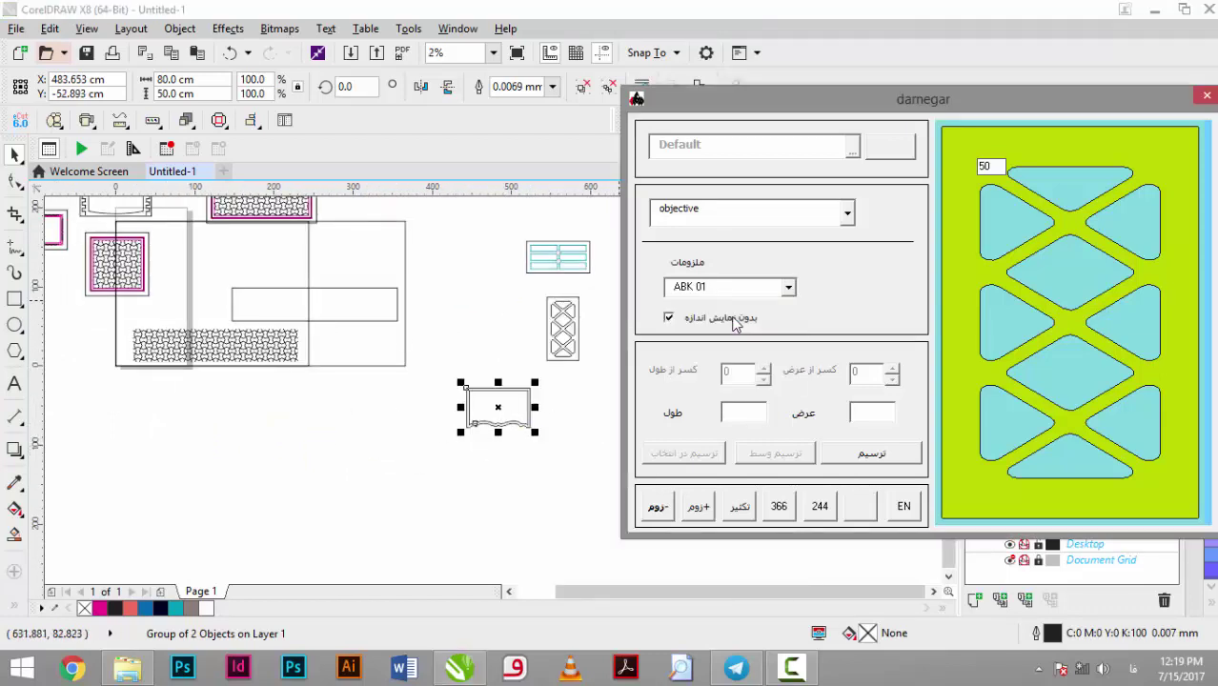
key(Down)
click(752, 416)
text(00)
click(873, 454)
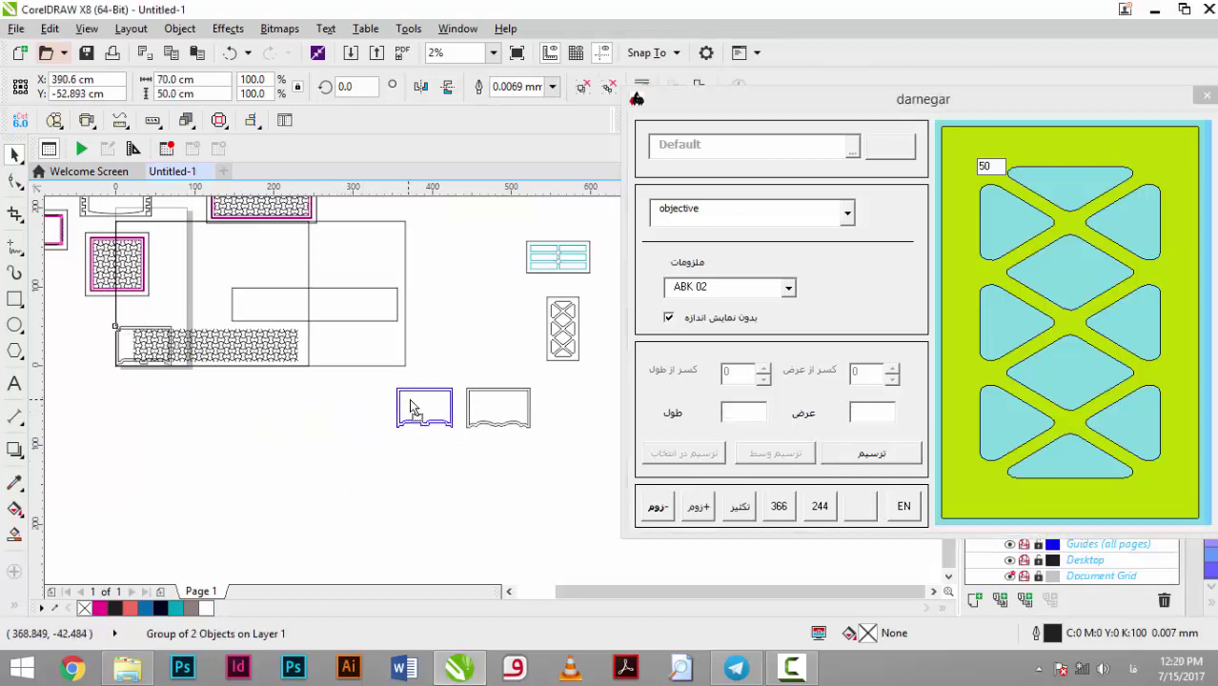
- Place ABK 02 beside the wavy ABK 01 shape and choose the ABK 08 design
drag(308, 424, 455, 407)
scroll(441, 420, up, 2)
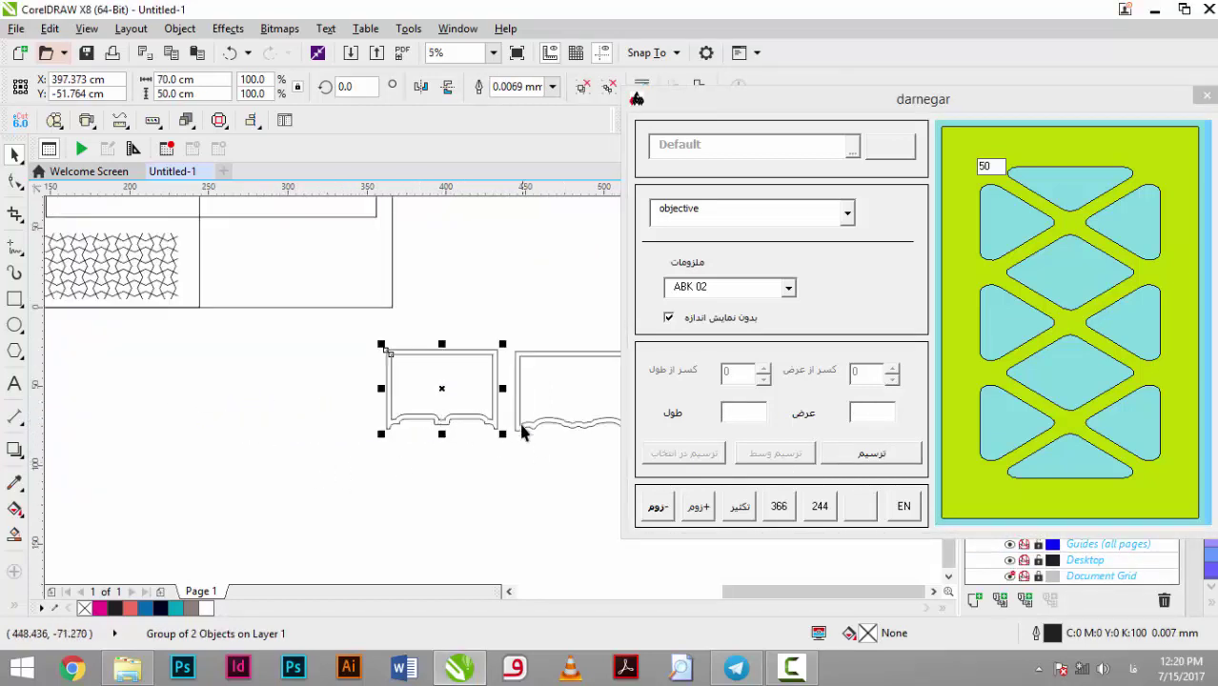
click(787, 287)
click(787, 287)
click(739, 384)
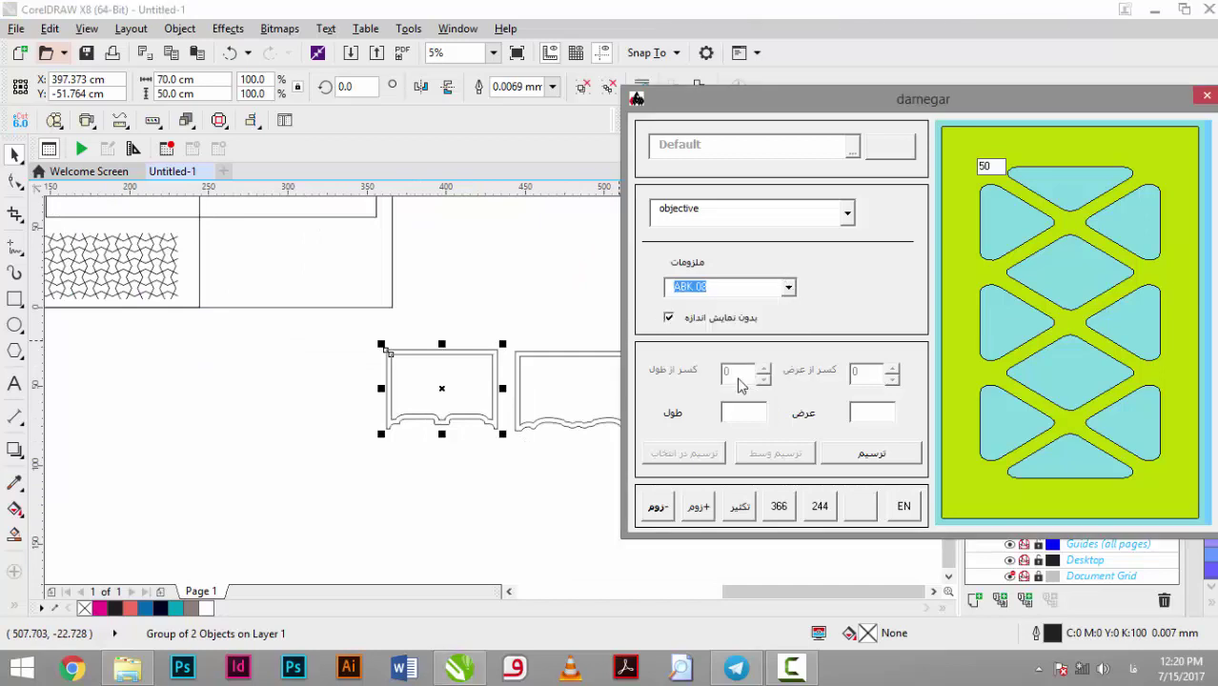
- Draw ABK 08 with length 400 and width 500
click(755, 414)
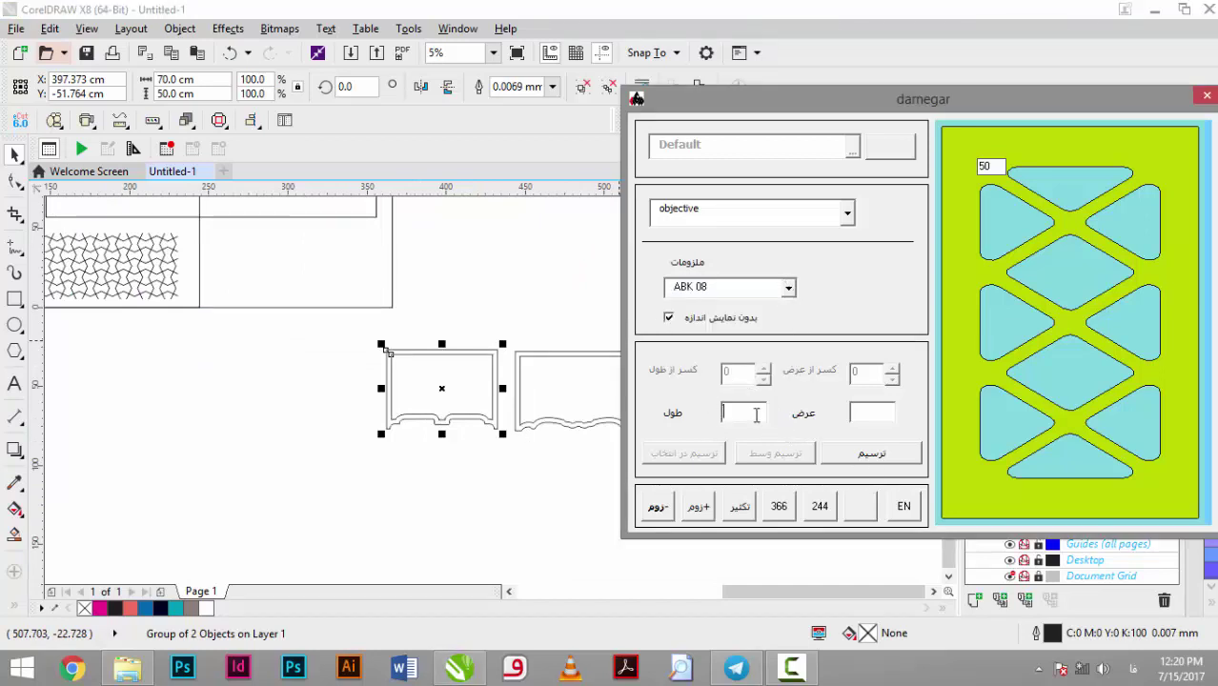
text(400)
click(876, 414)
text(00)
click(871, 454)
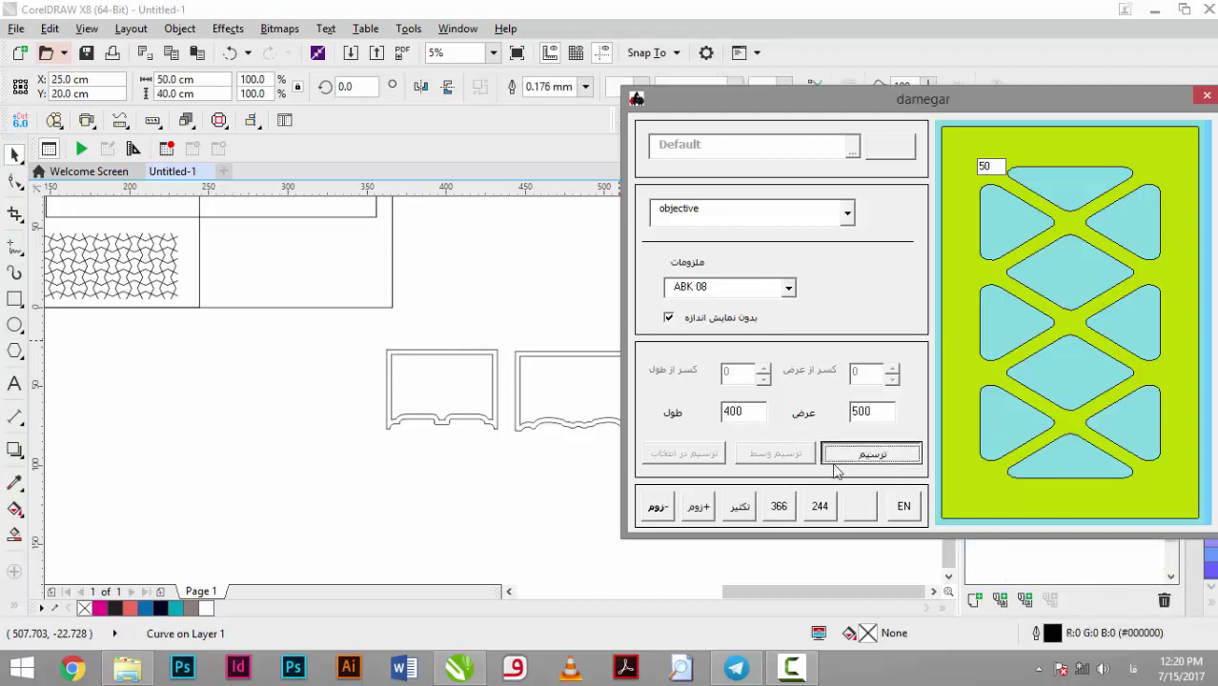
- Line ABK 08 up in a row with the other shapes and shift the darnegar window left
click(272, 390)
scroll(271, 404, down, 2)
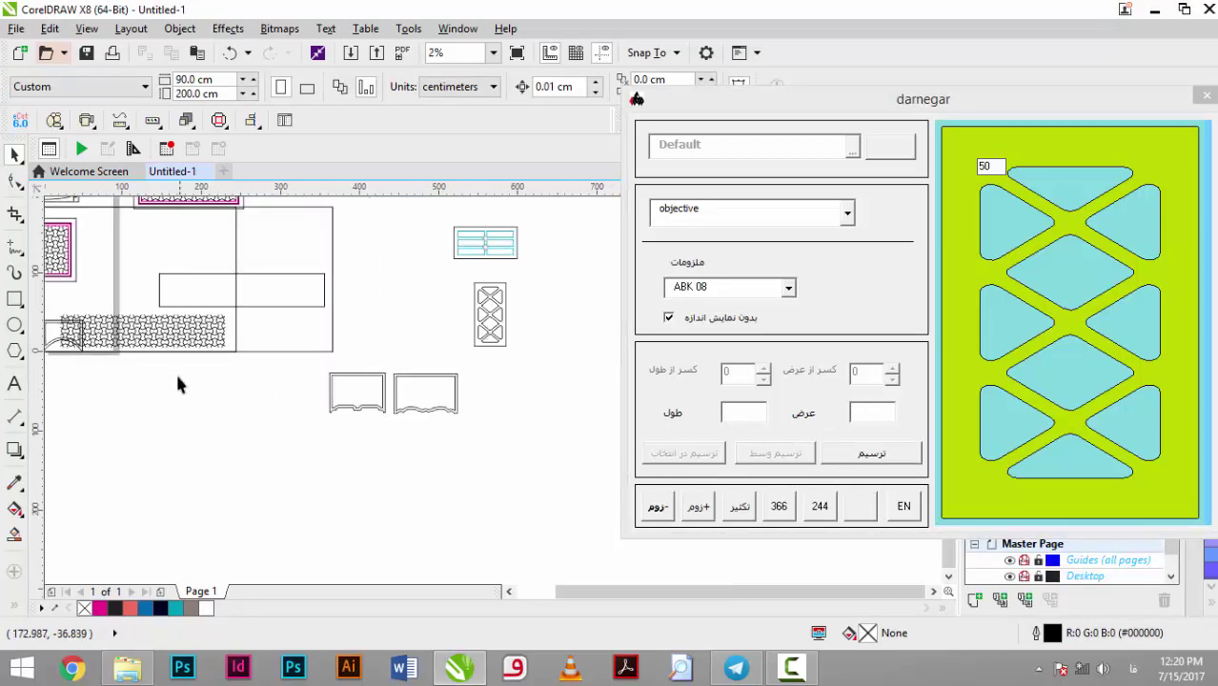
click(52, 325)
drag(53, 325, 269, 378)
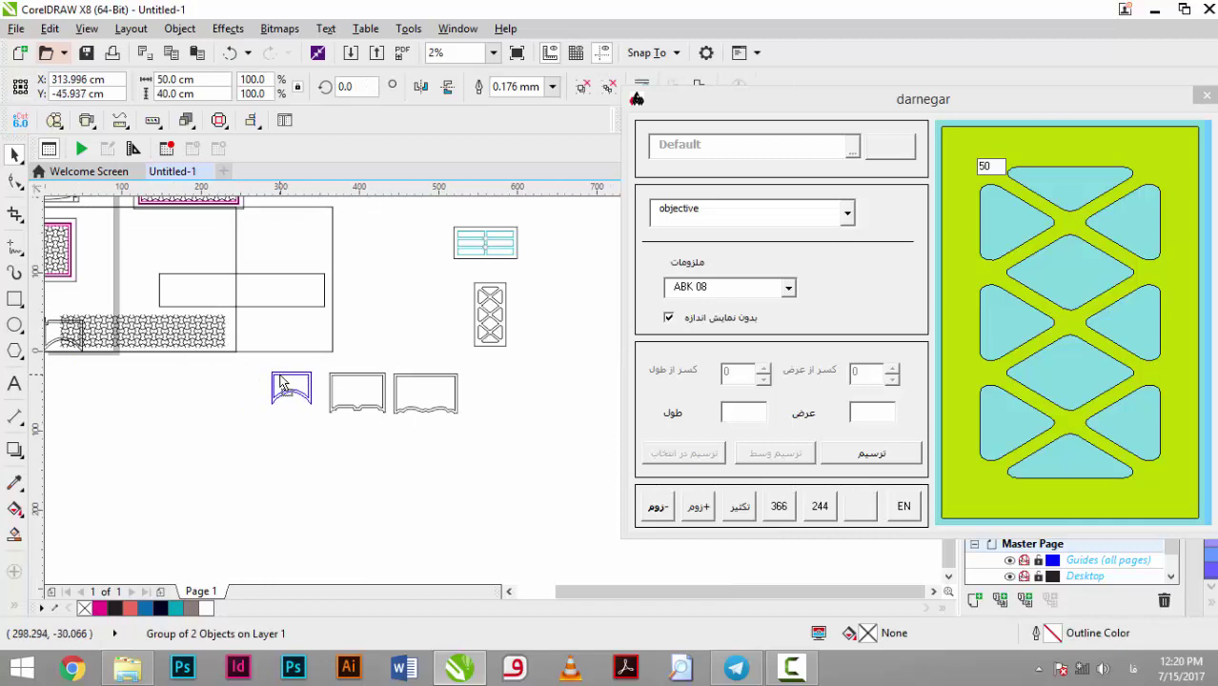
click(336, 452)
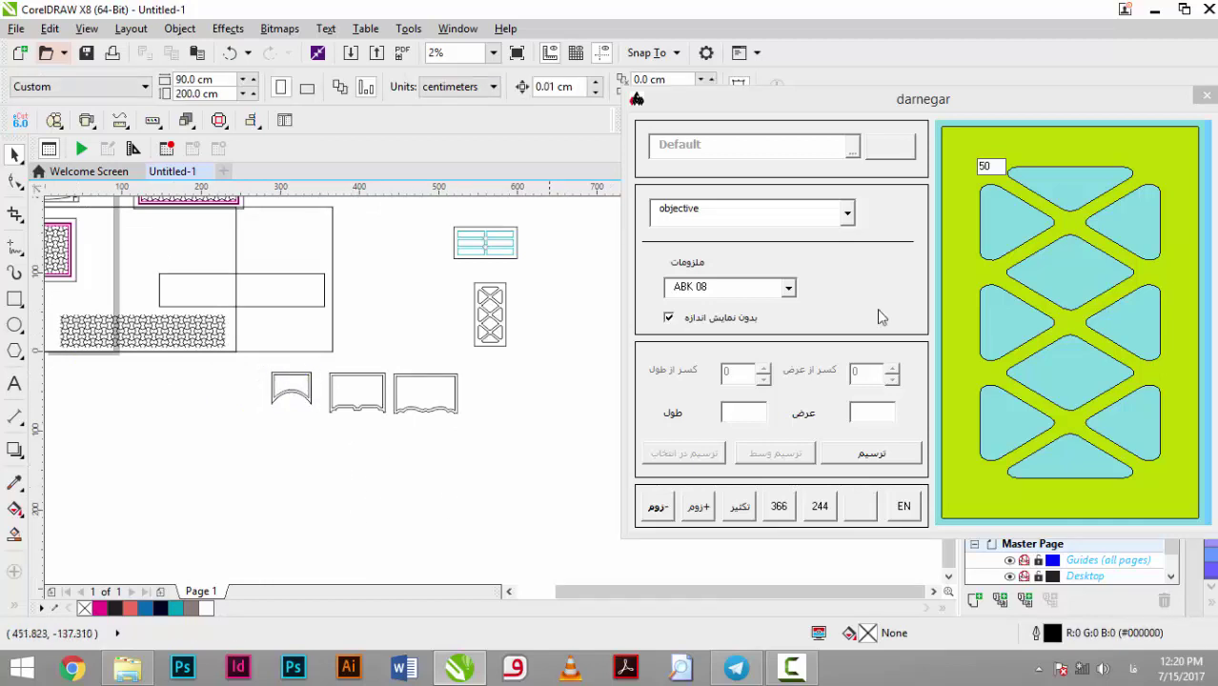
drag(923, 101, 861, 109)
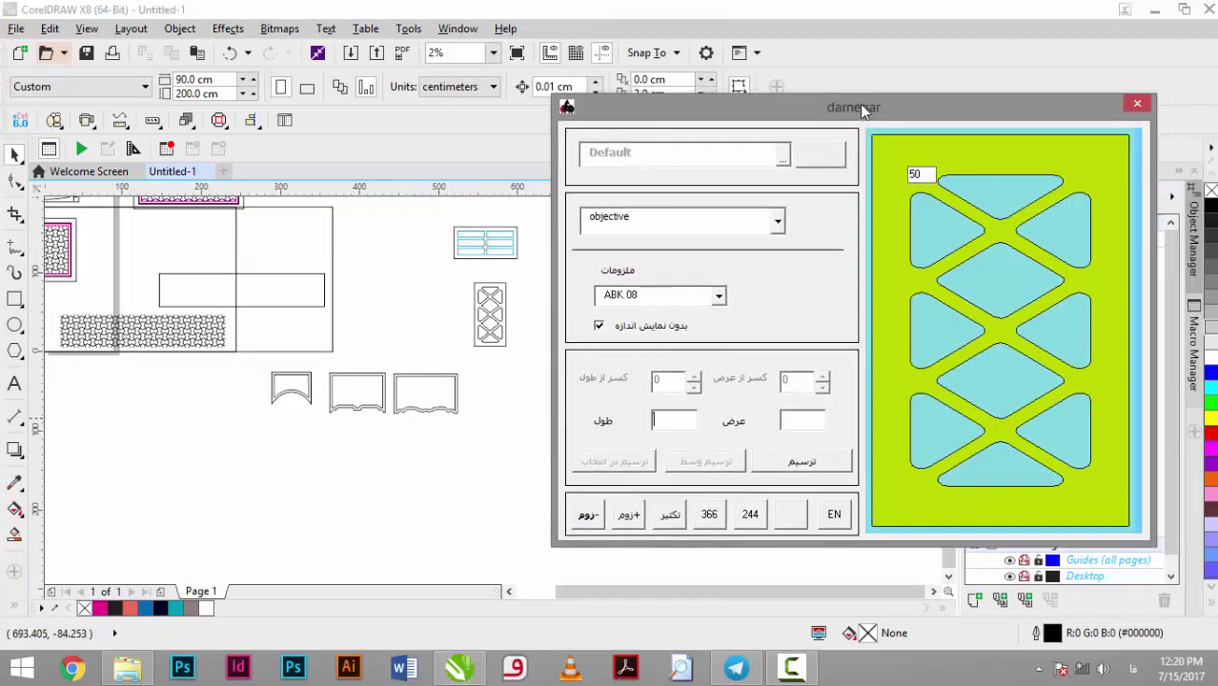